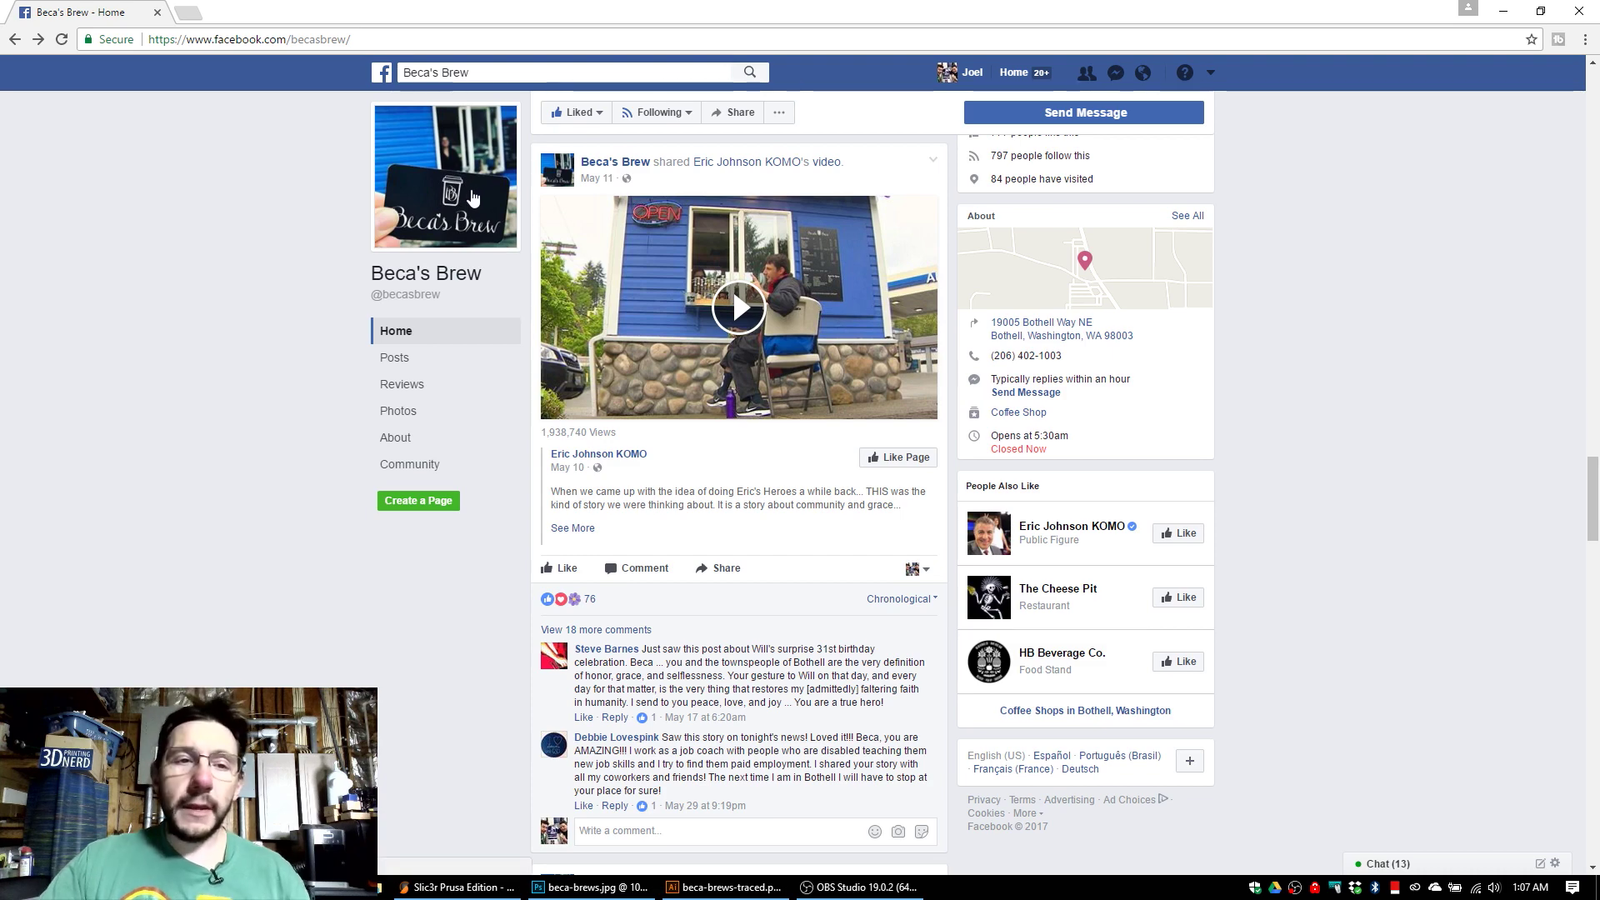
# Open the Beca's Brew page profile picture of the logo card in Facebook's photo viewer.
pyautogui.click(473, 197)
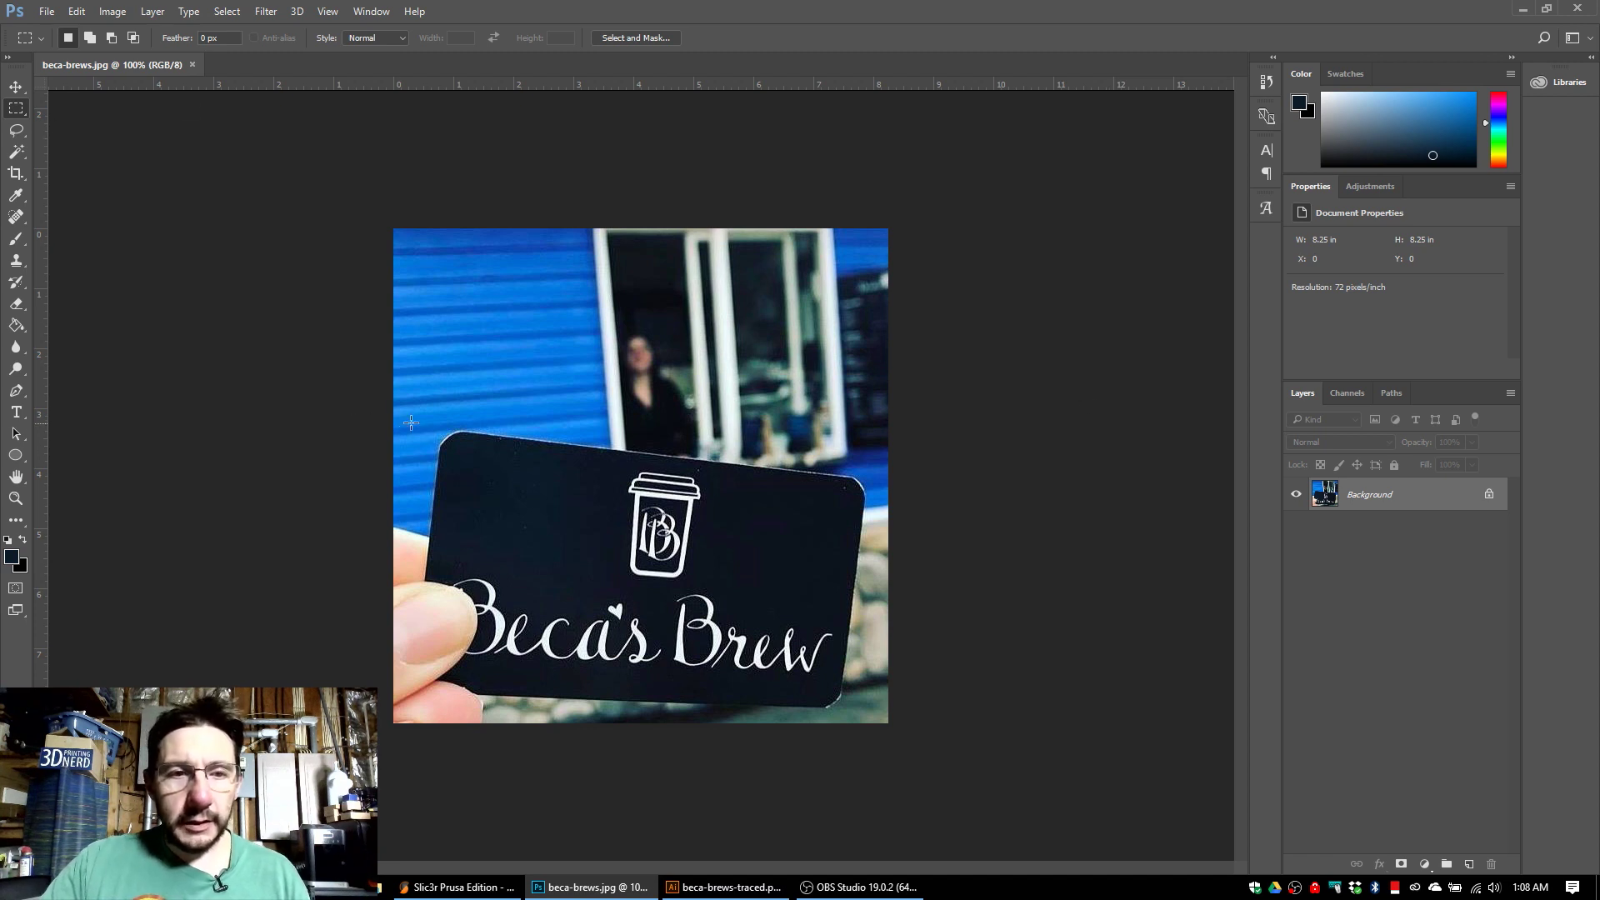
# Crop the photo to the logo card and convert the locked Background into Layer 0.
pyautogui.moveTo(410, 421); pyautogui.dragTo(875, 716)
pyautogui.click(112, 12)
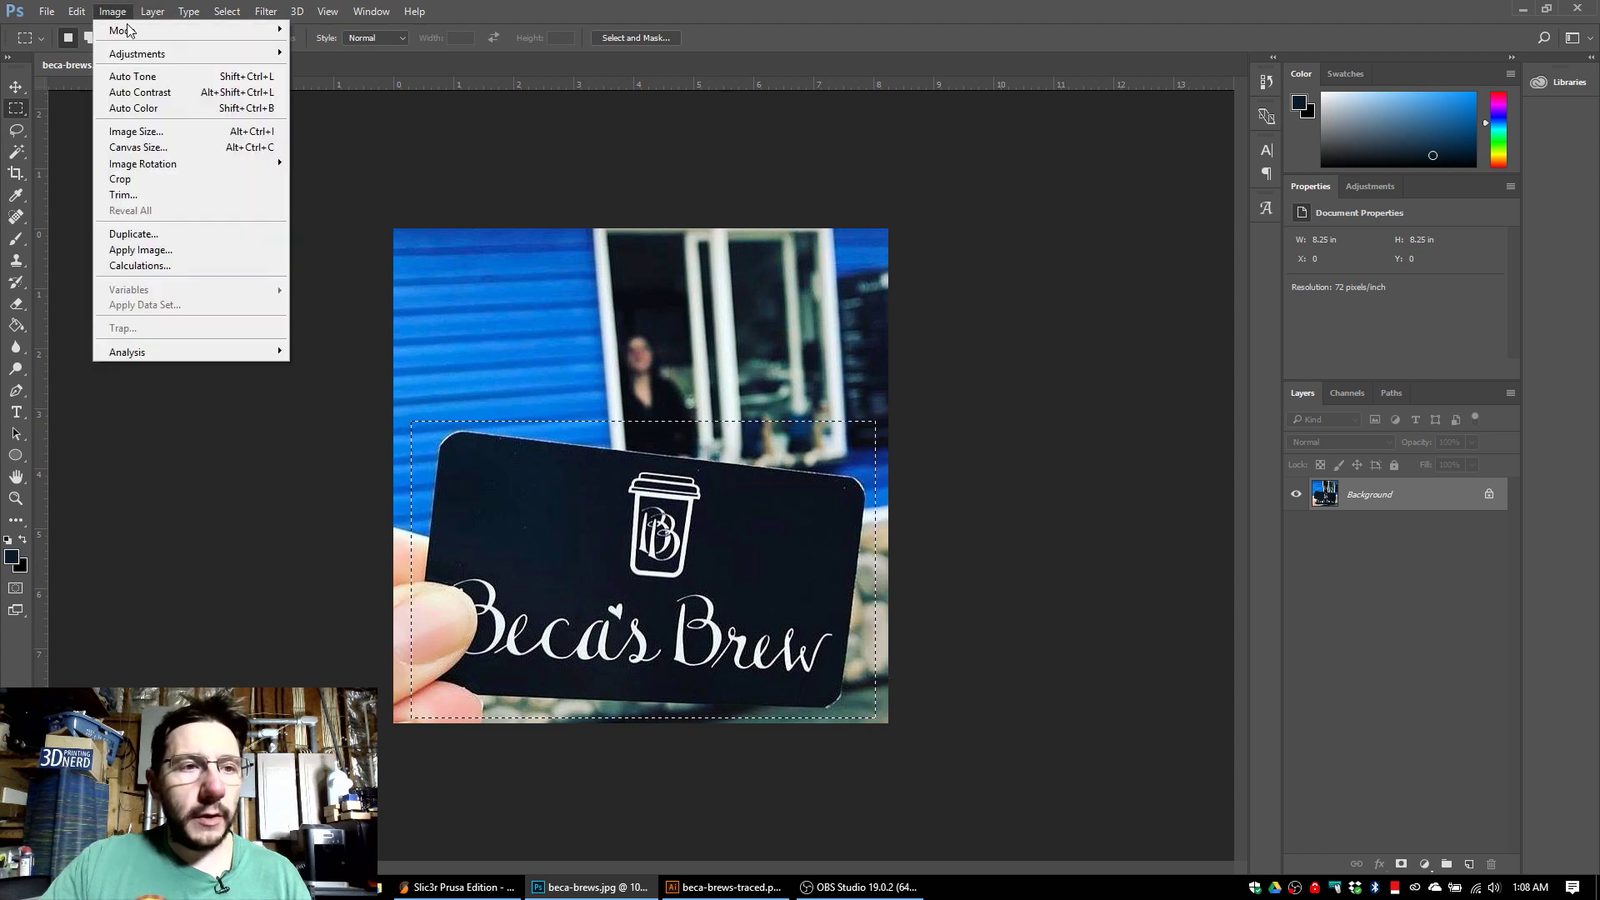
pyautogui.click(162, 187)
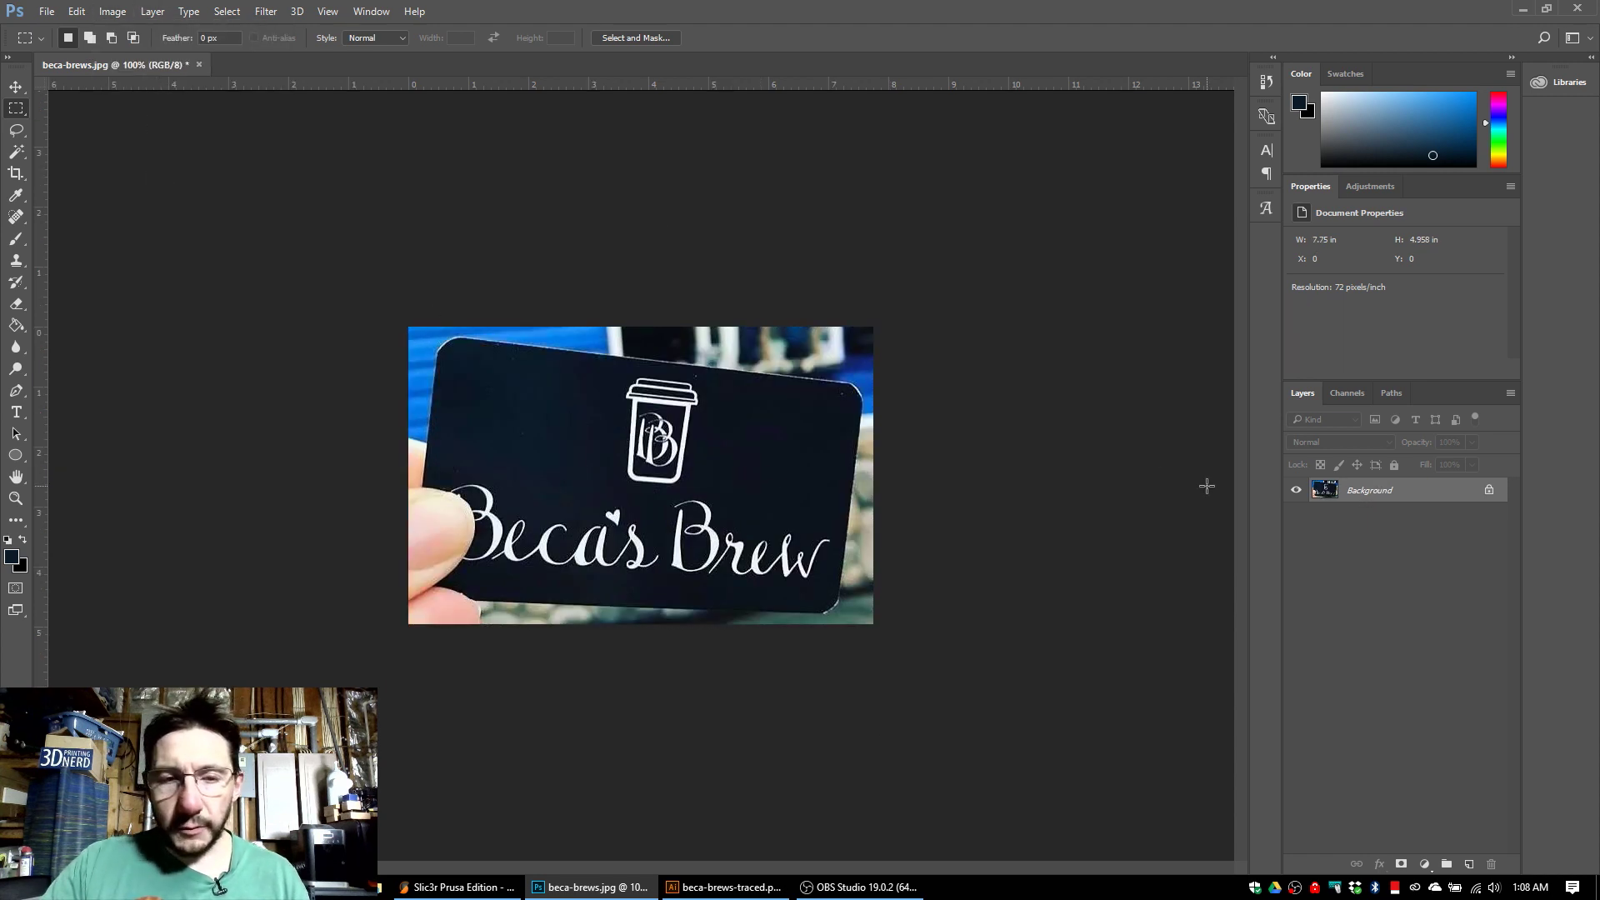
pyautogui.doubleClick(1367, 495)
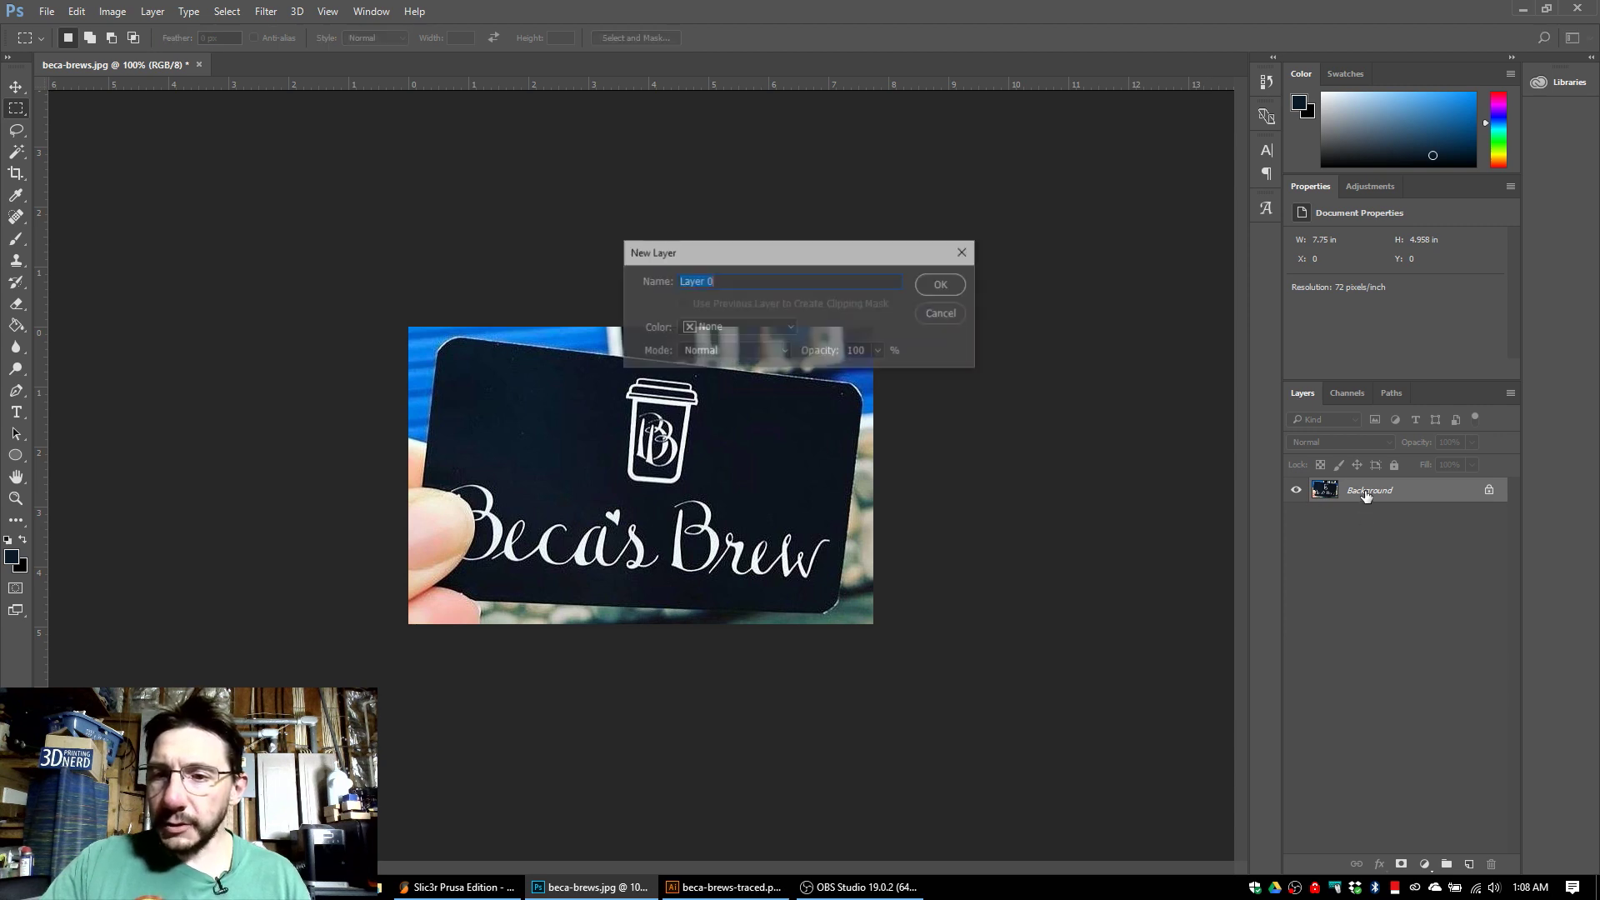
pyautogui.click(943, 285)
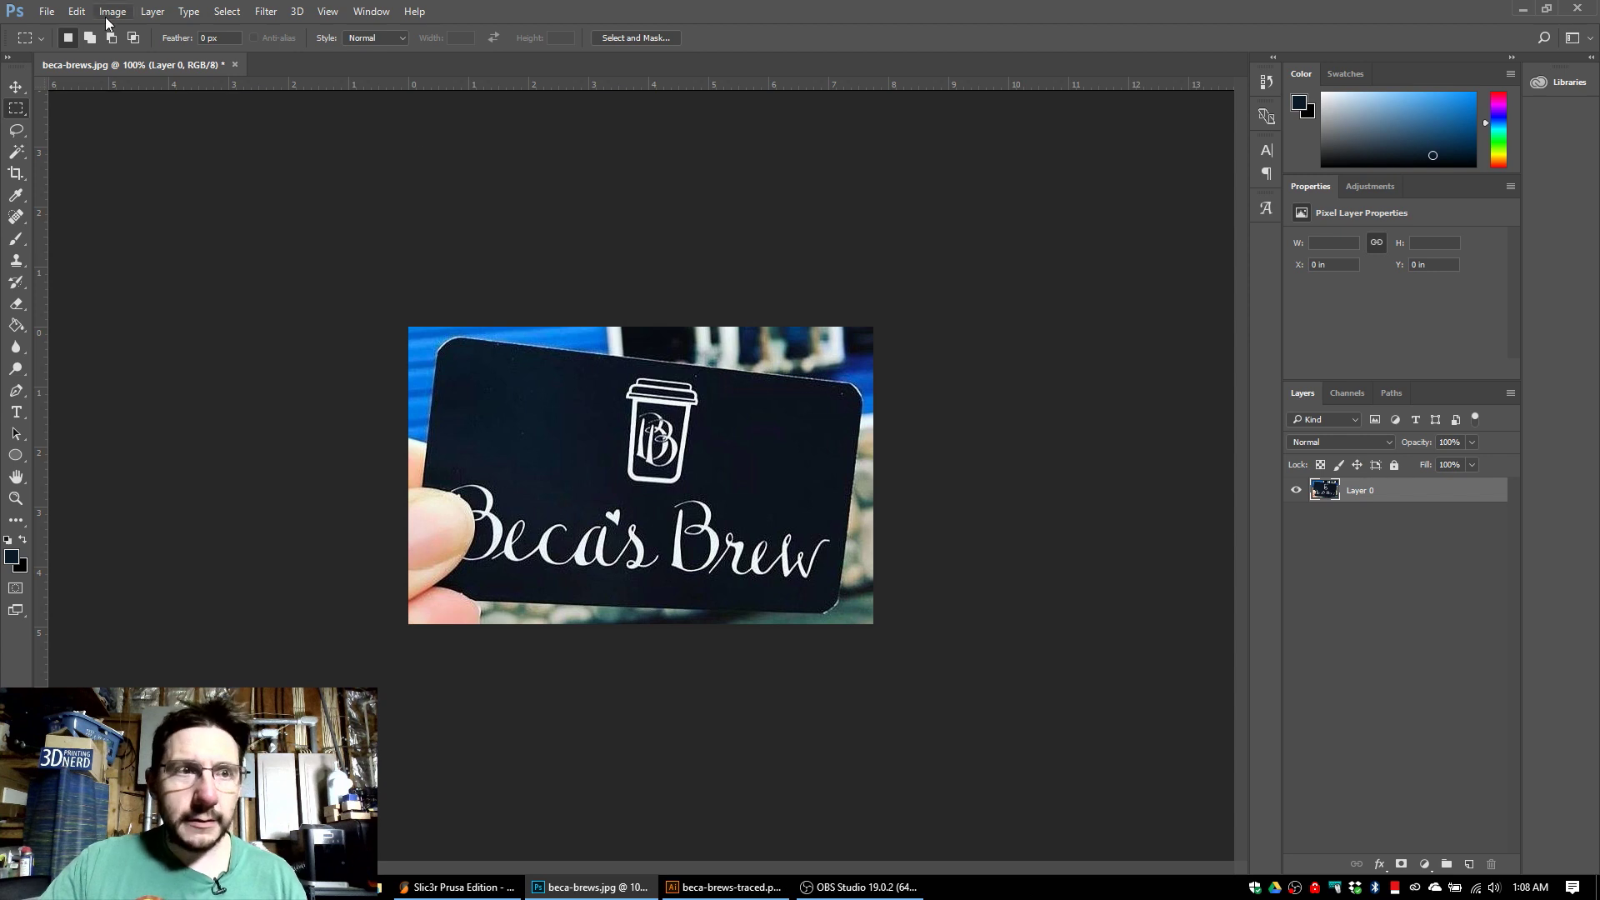
# Begin an Edit > Transform > Perspective on Layer 0, then cancel it.
pyautogui.click(78, 10)
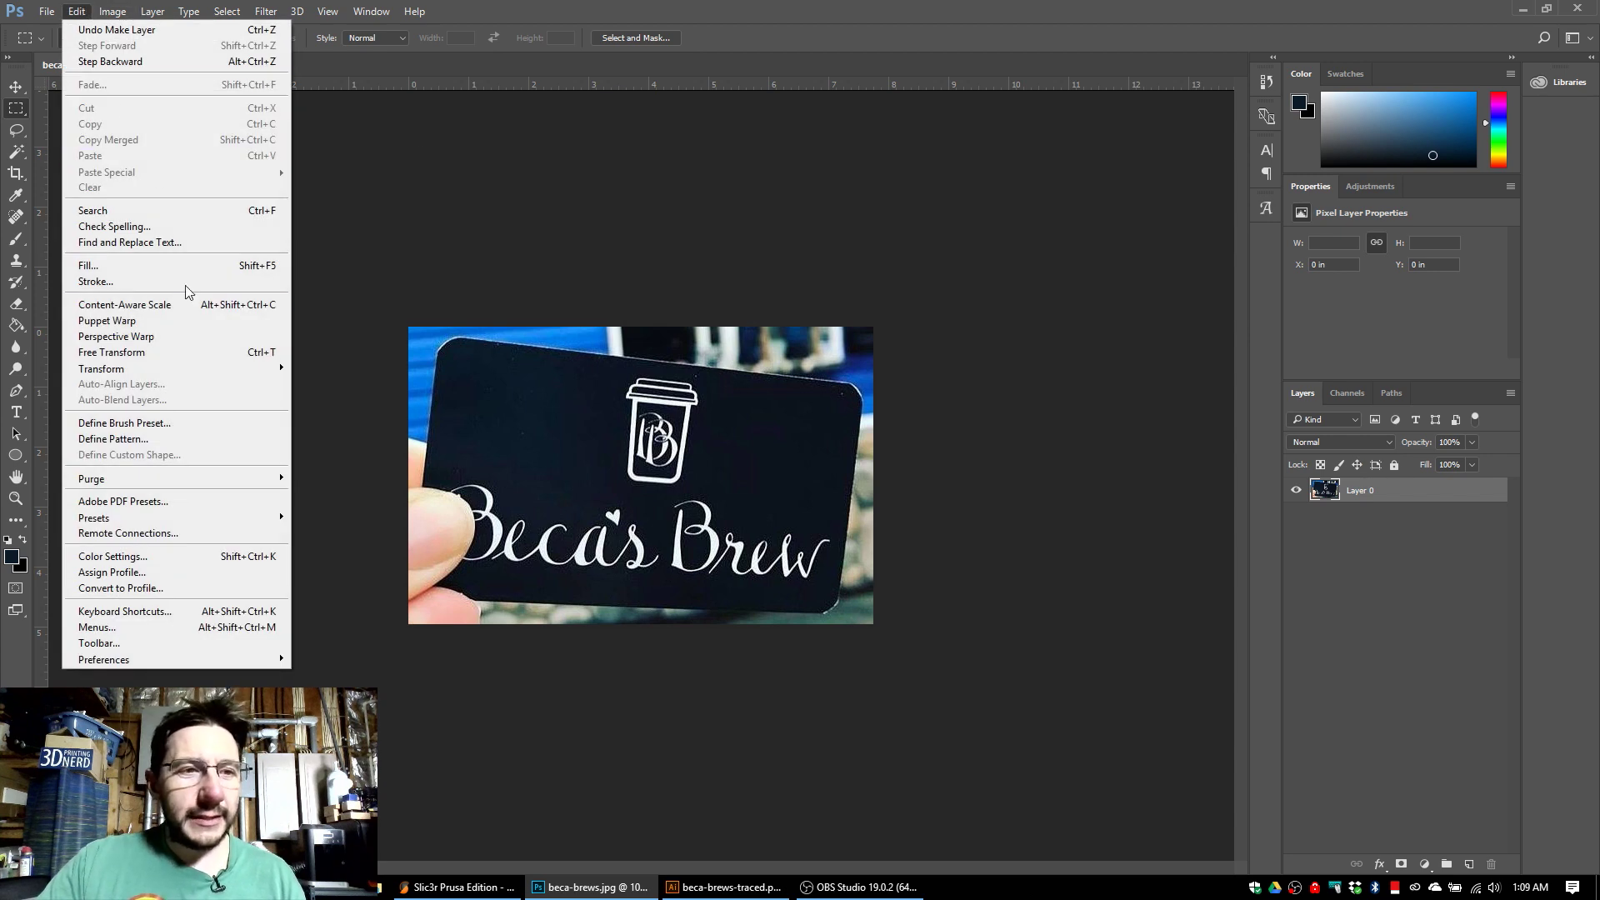
pyautogui.moveTo(198, 373)
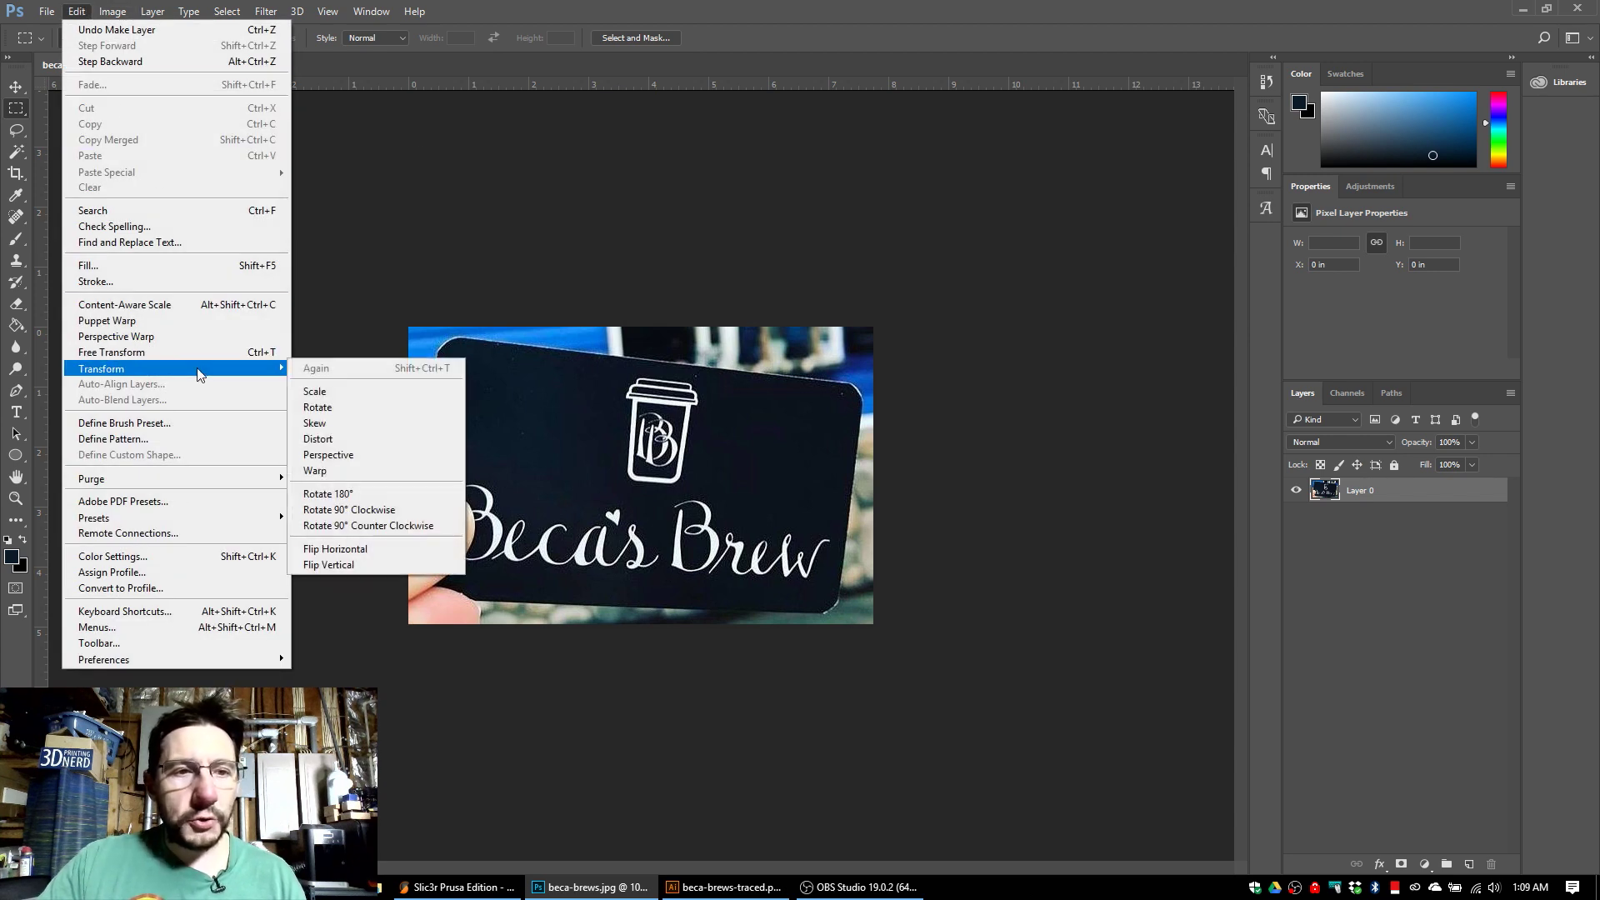
pyautogui.click(400, 456)
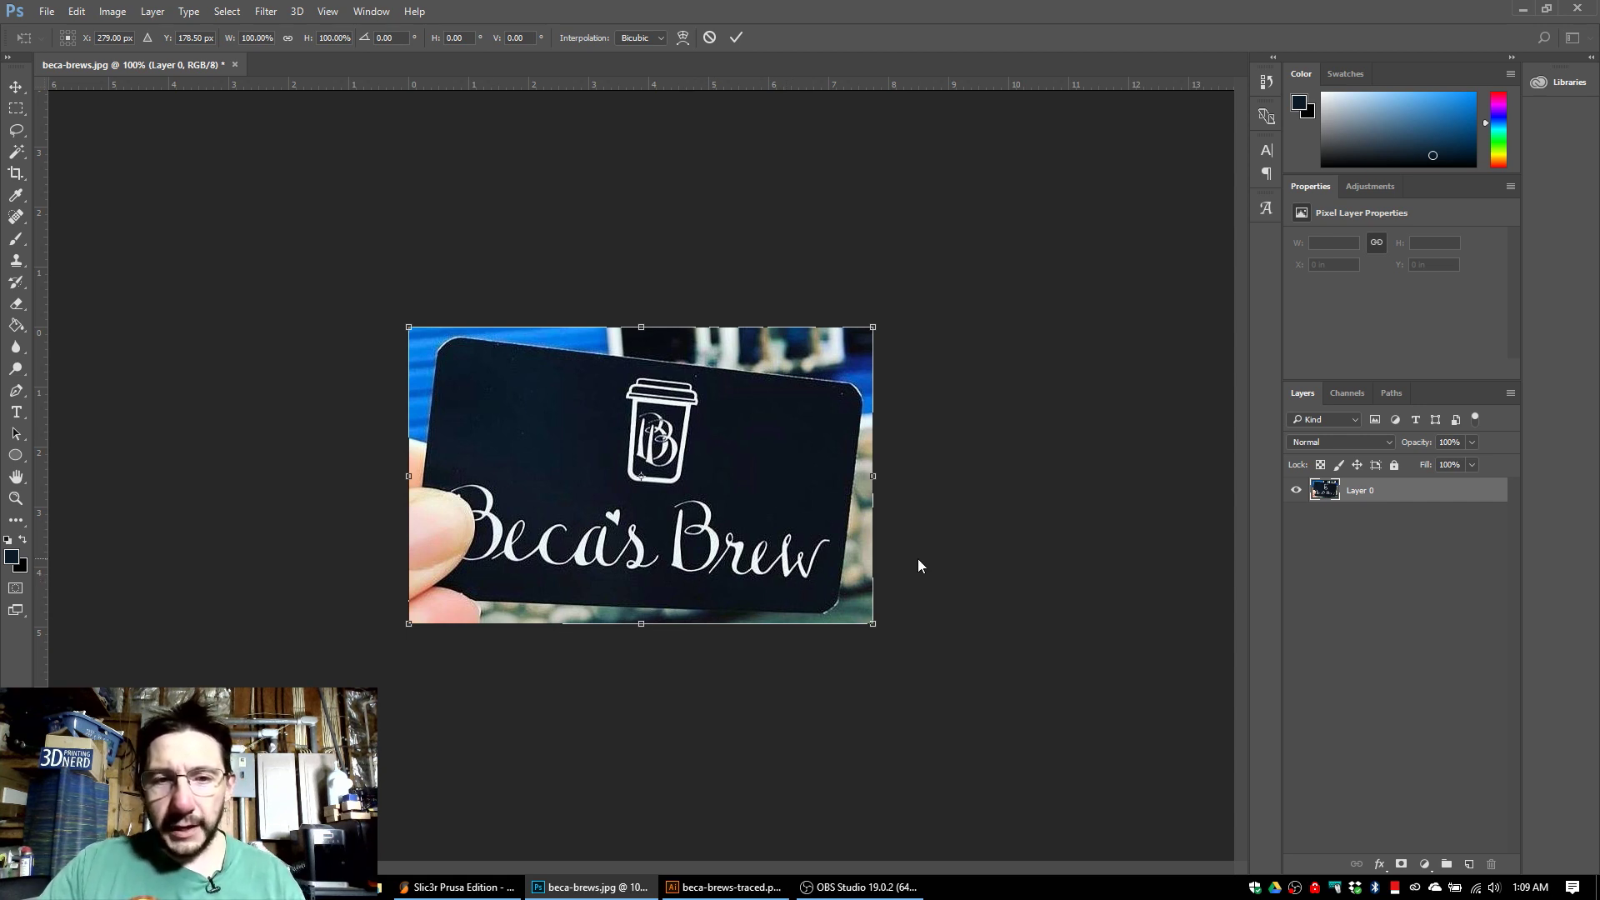
pyautogui.click(710, 38)
# Rotate Layer 0 about -4.4° with Free Transform to level the card.
pyautogui.hotkey('ctrl', 't')
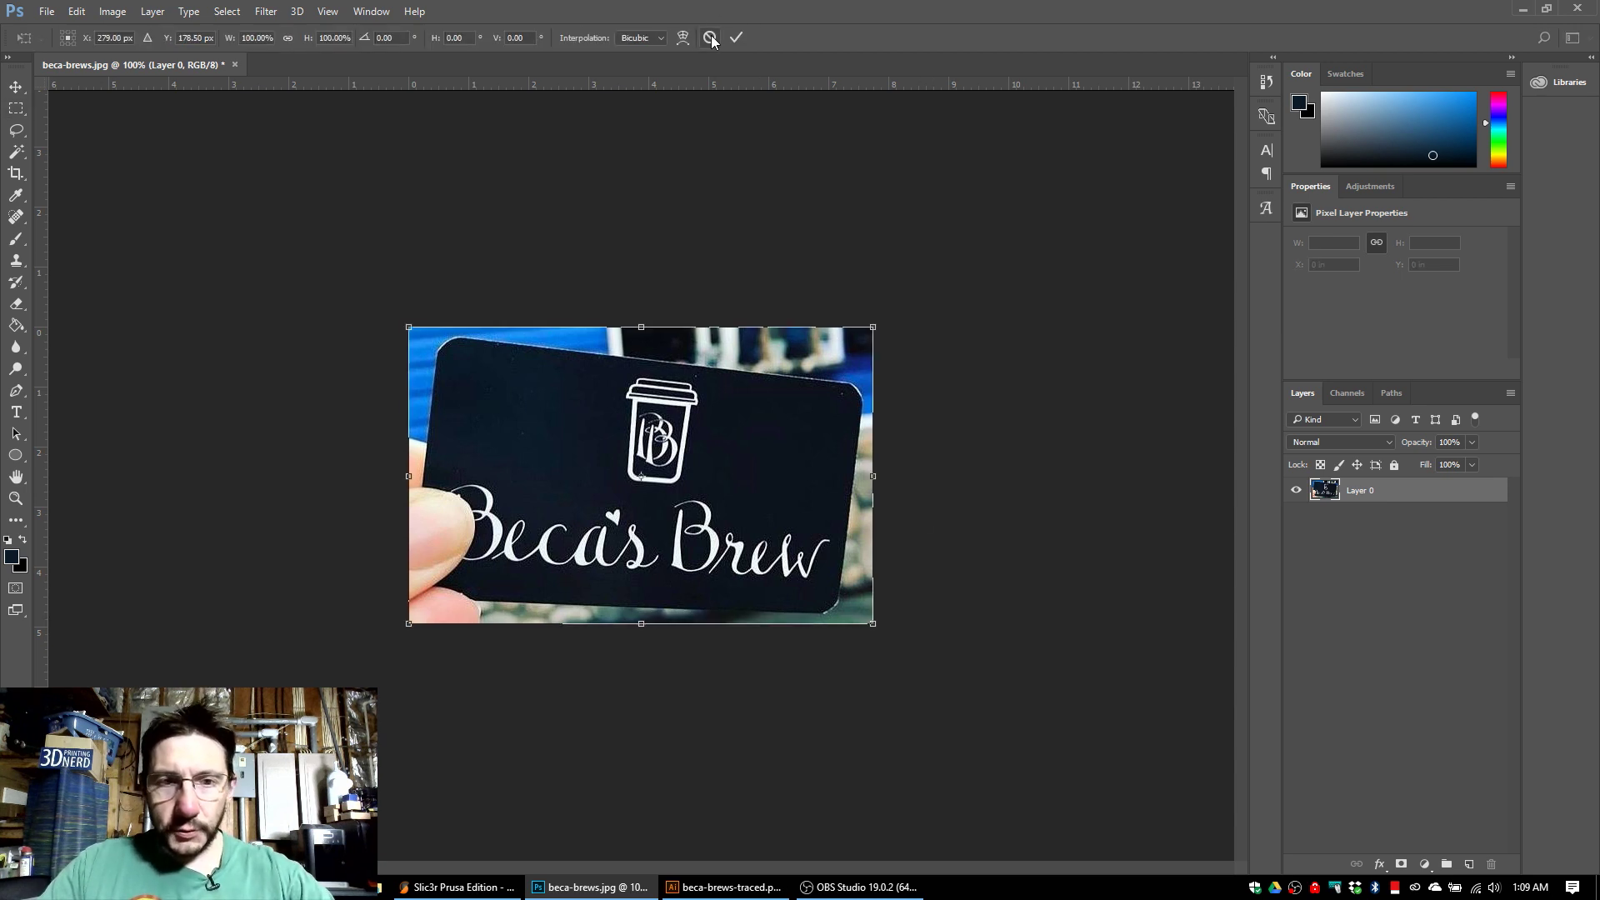
pyautogui.moveTo(982, 347); pyautogui.dragTo(991, 307)
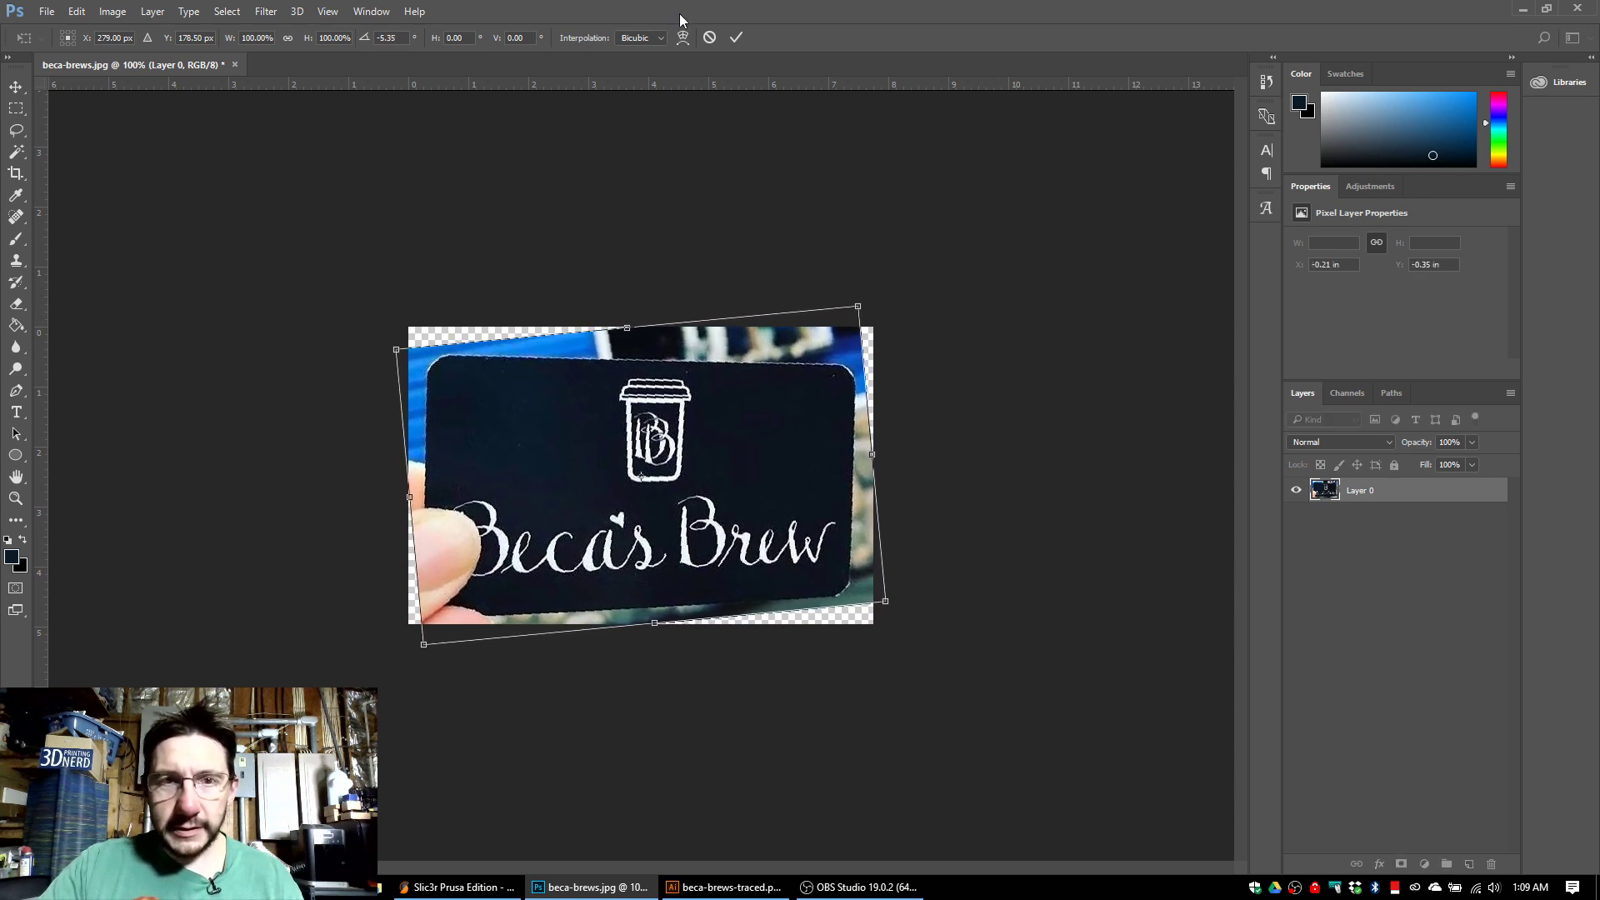
pyautogui.click(737, 37)
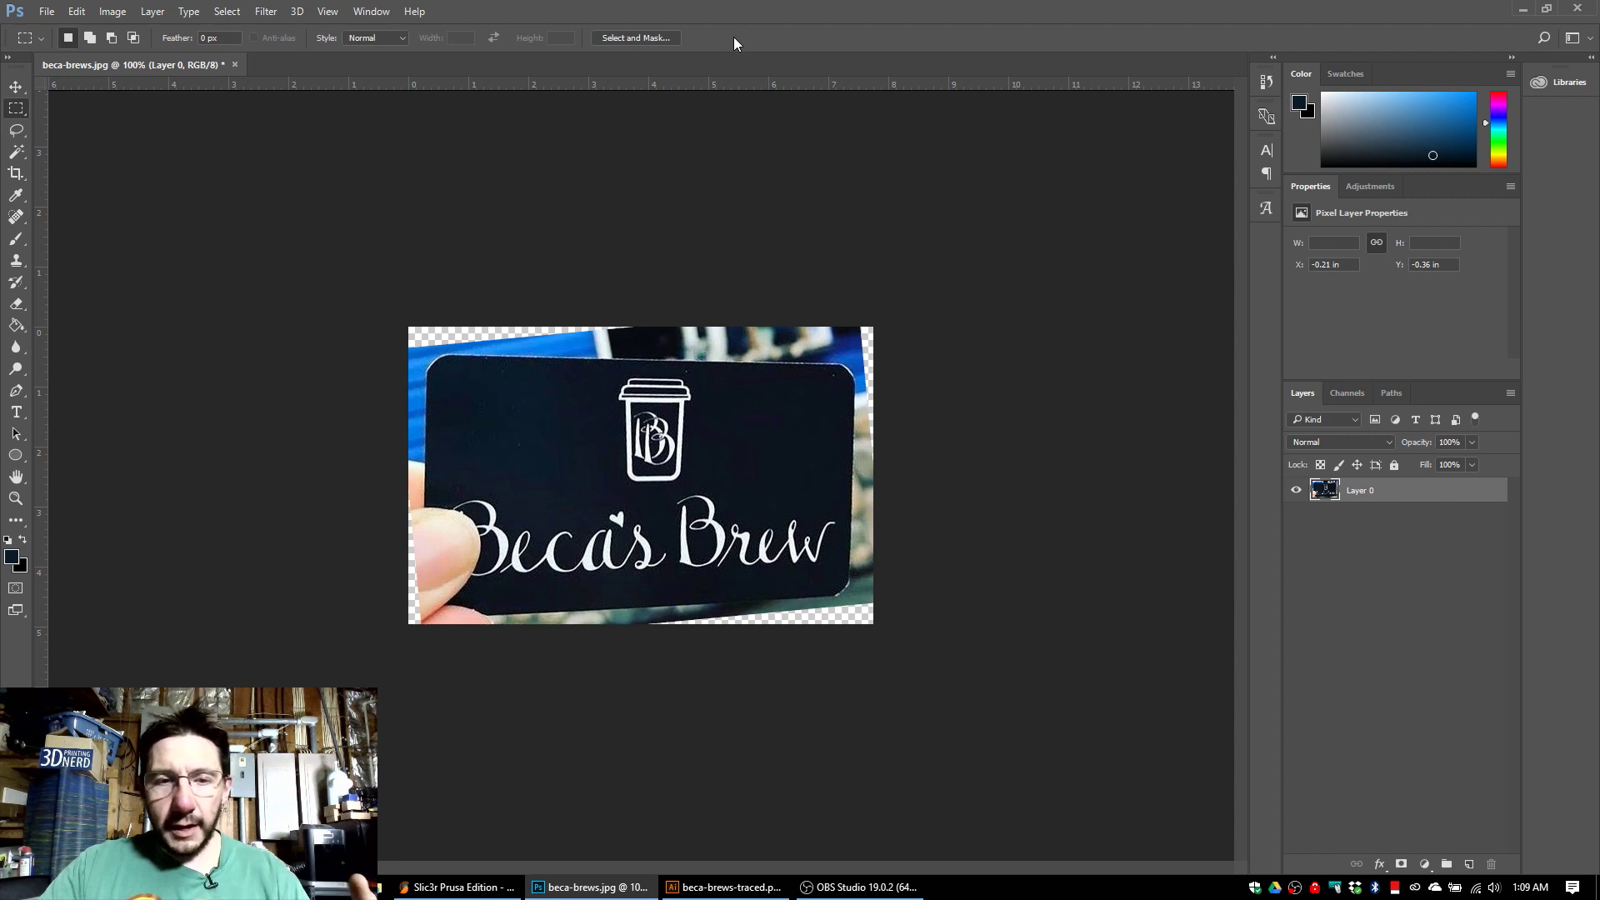
# Correct the card's perspective by pulling the bottom-right corner down, then marquee the inner card area.
pyautogui.click(76, 12)
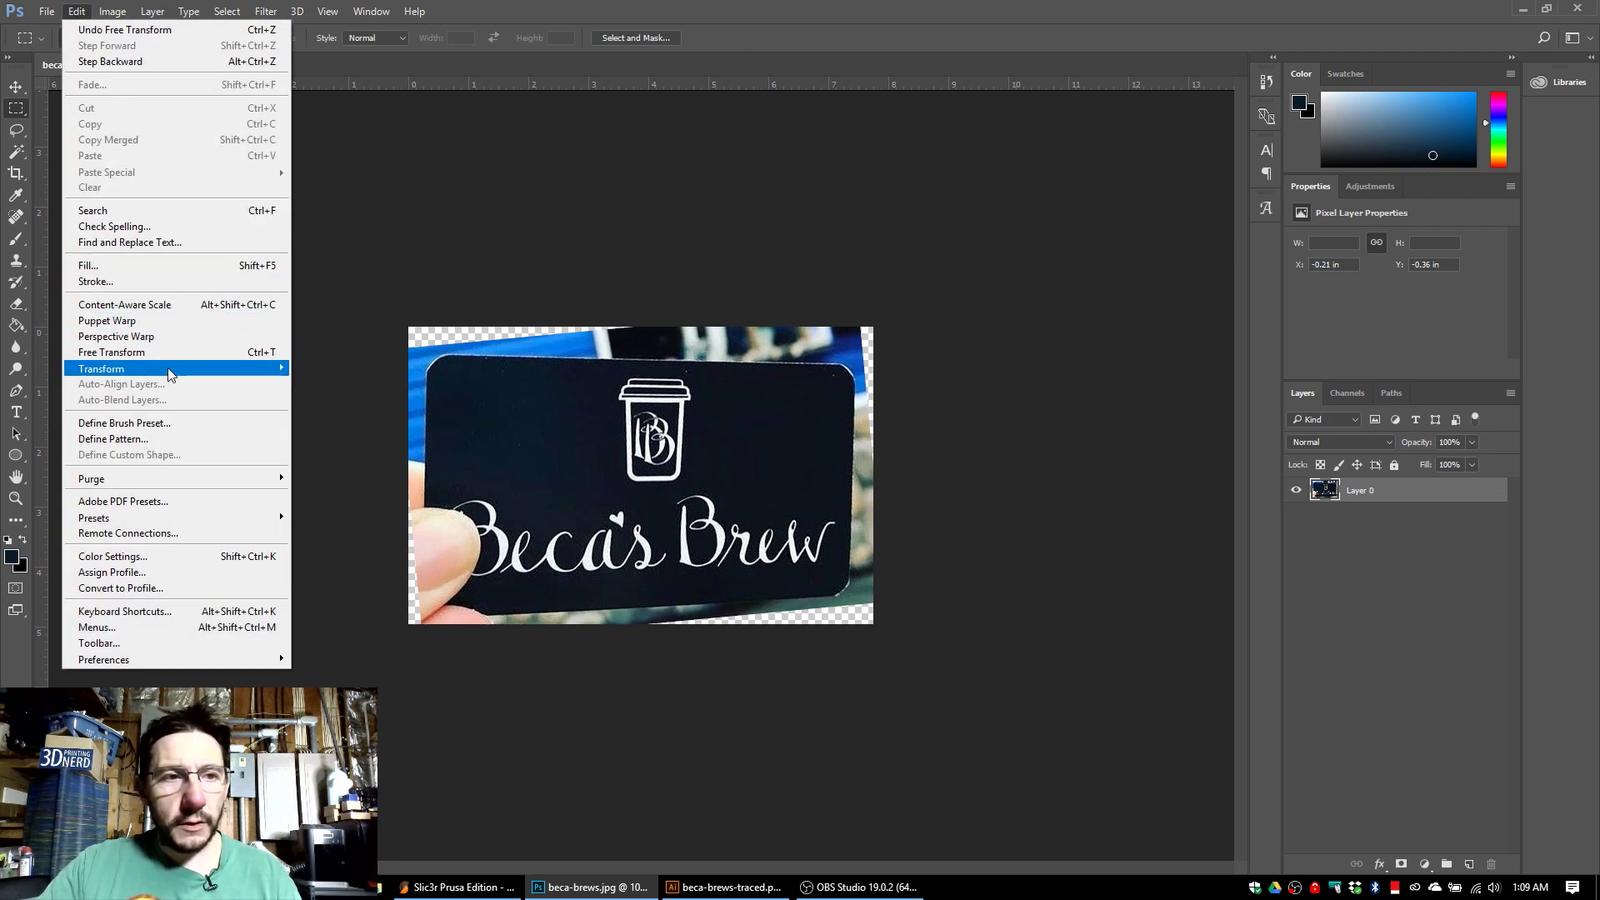
pyautogui.moveTo(168, 368)
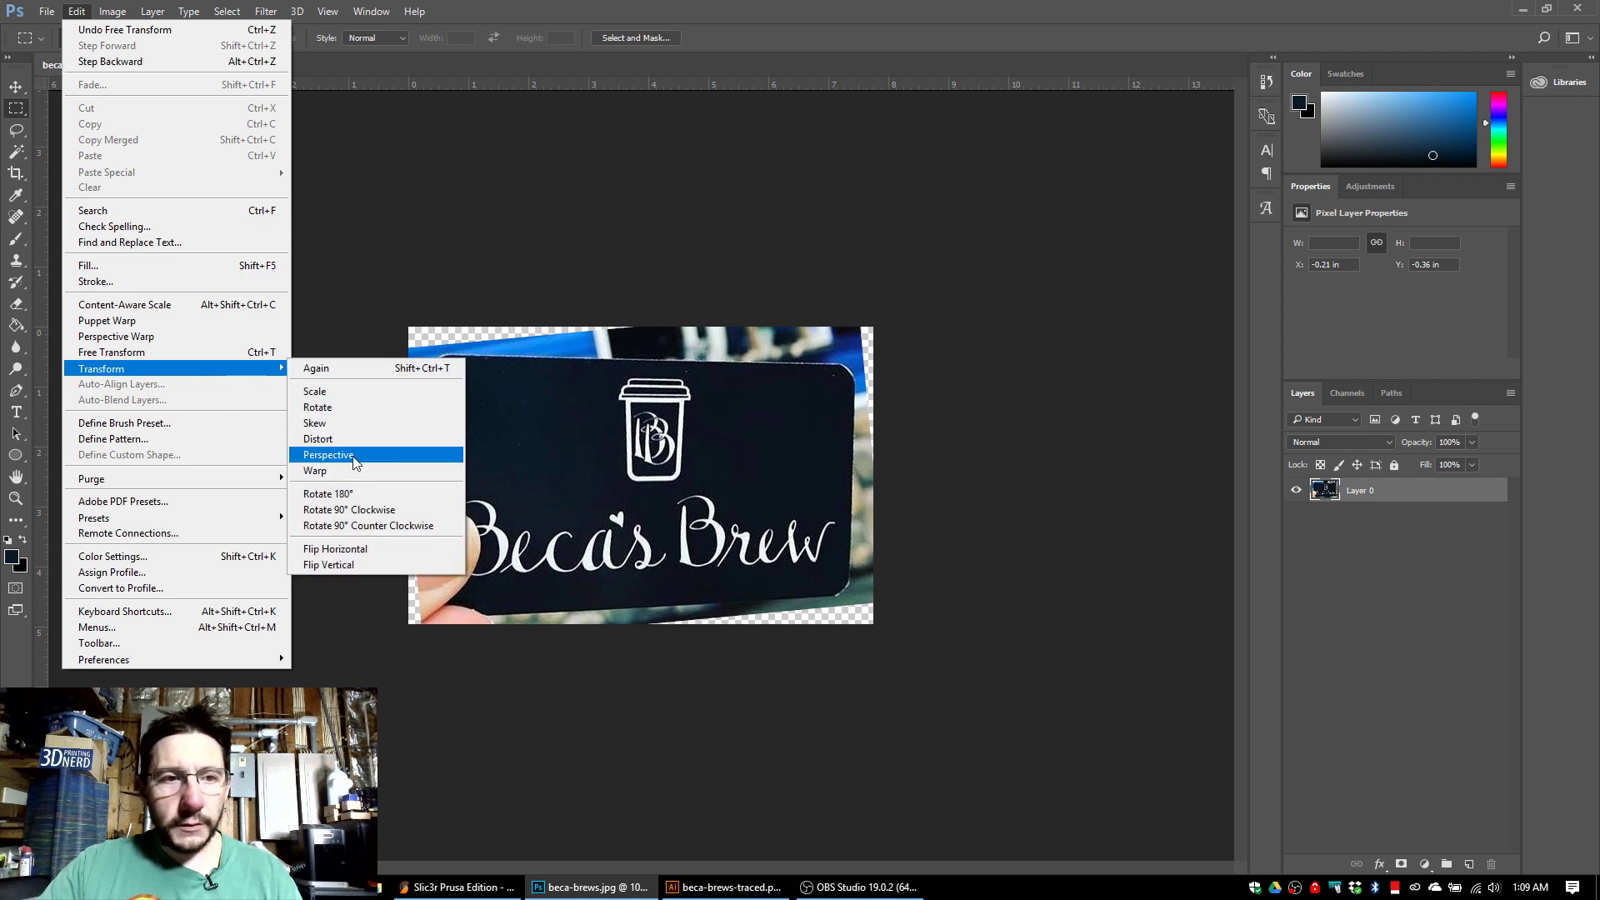
pyautogui.click(328, 455)
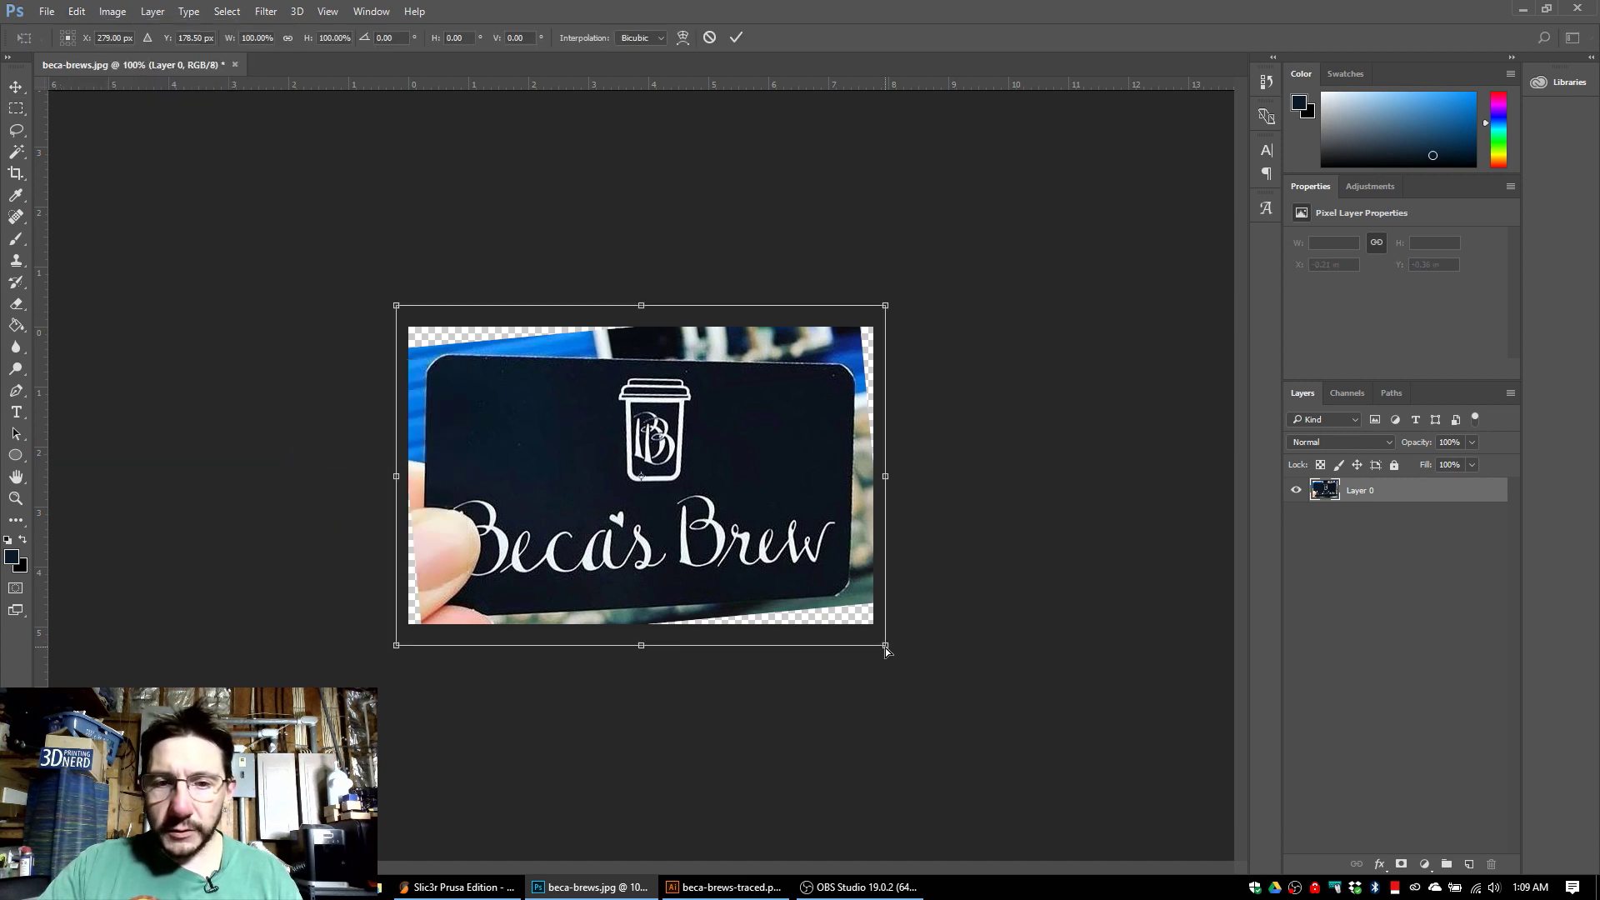
pyautogui.moveTo(886, 647); pyautogui.dragTo(903, 671)
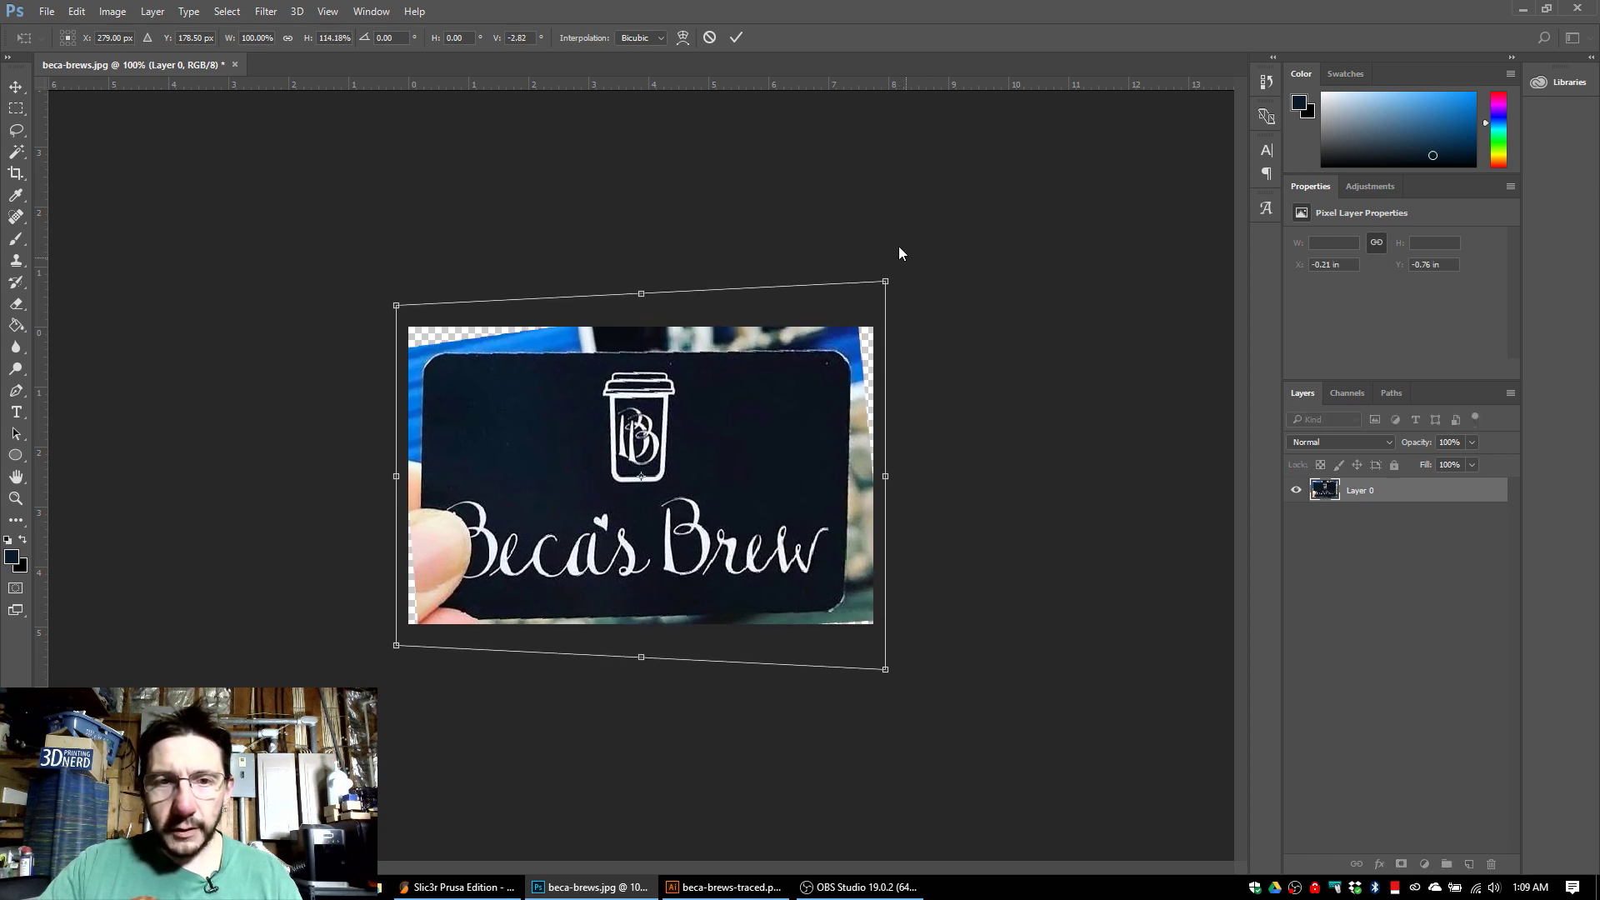
pyautogui.click(738, 38)
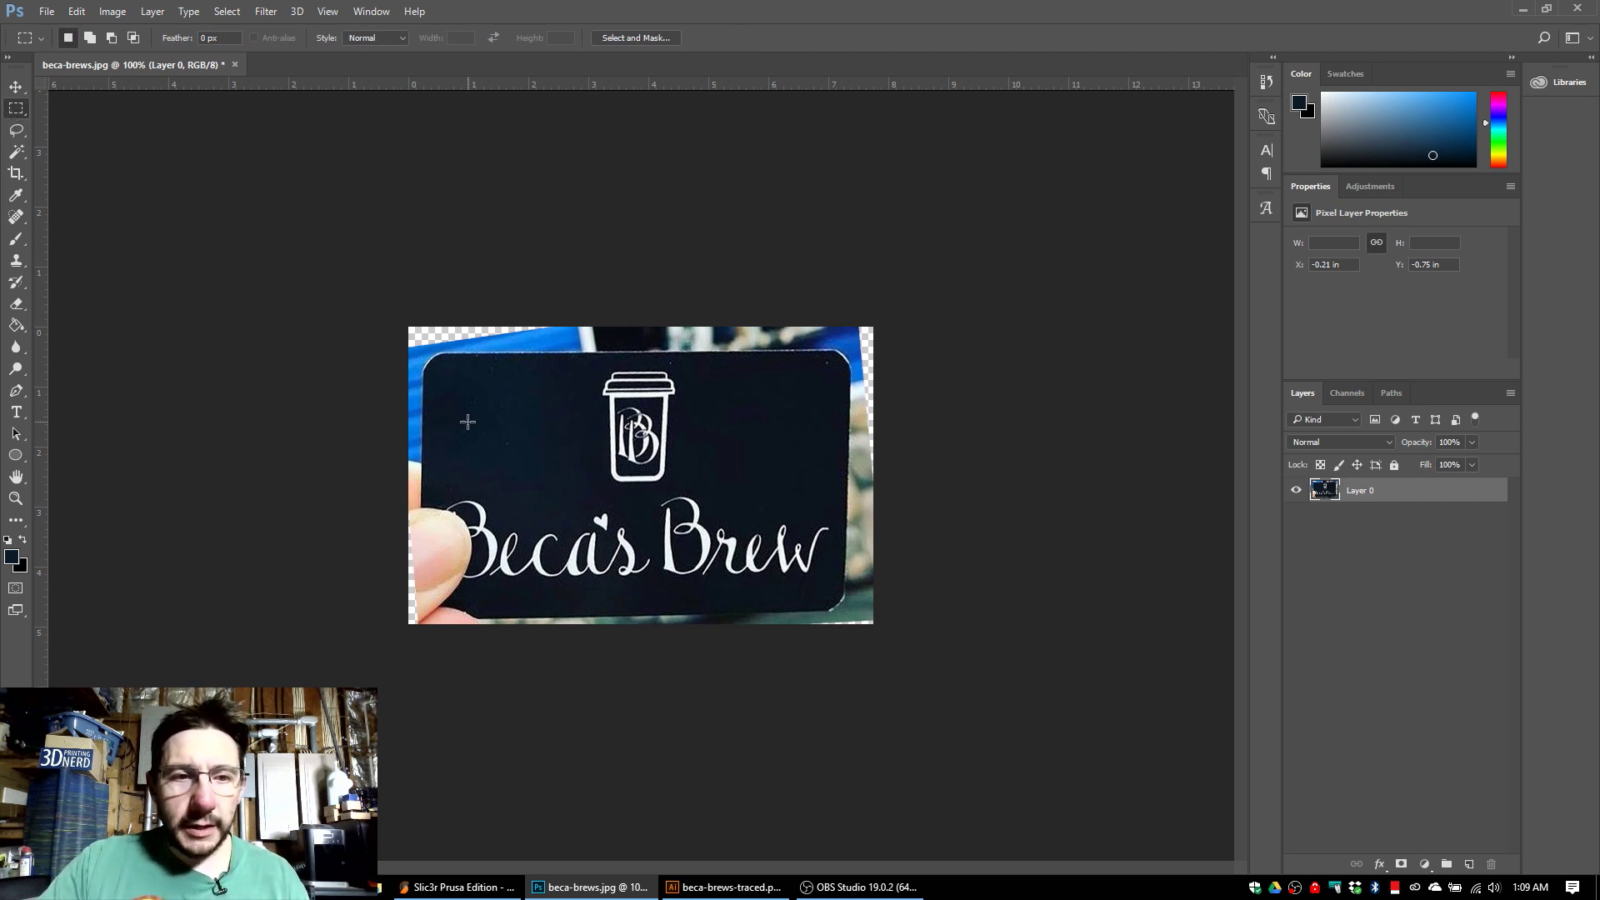
pyautogui.moveTo(428, 357); pyautogui.dragTo(843, 597)
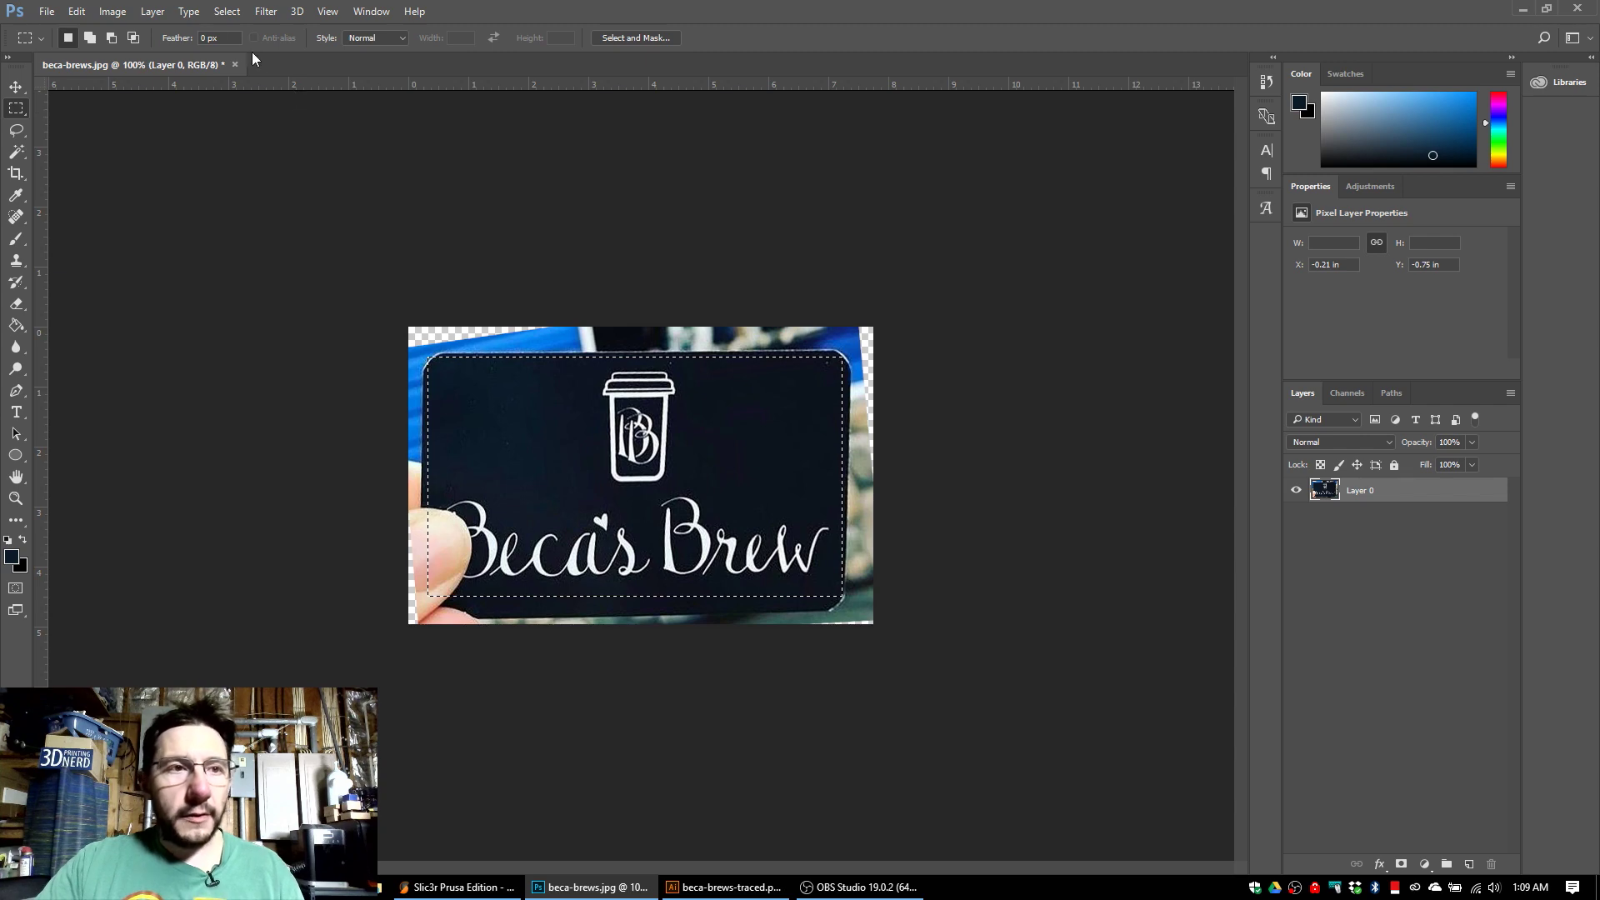
# Crop the image to the marked card area with Image > Crop.
pyautogui.click(113, 14)
pyautogui.click(113, 14)
pyautogui.click(113, 14)
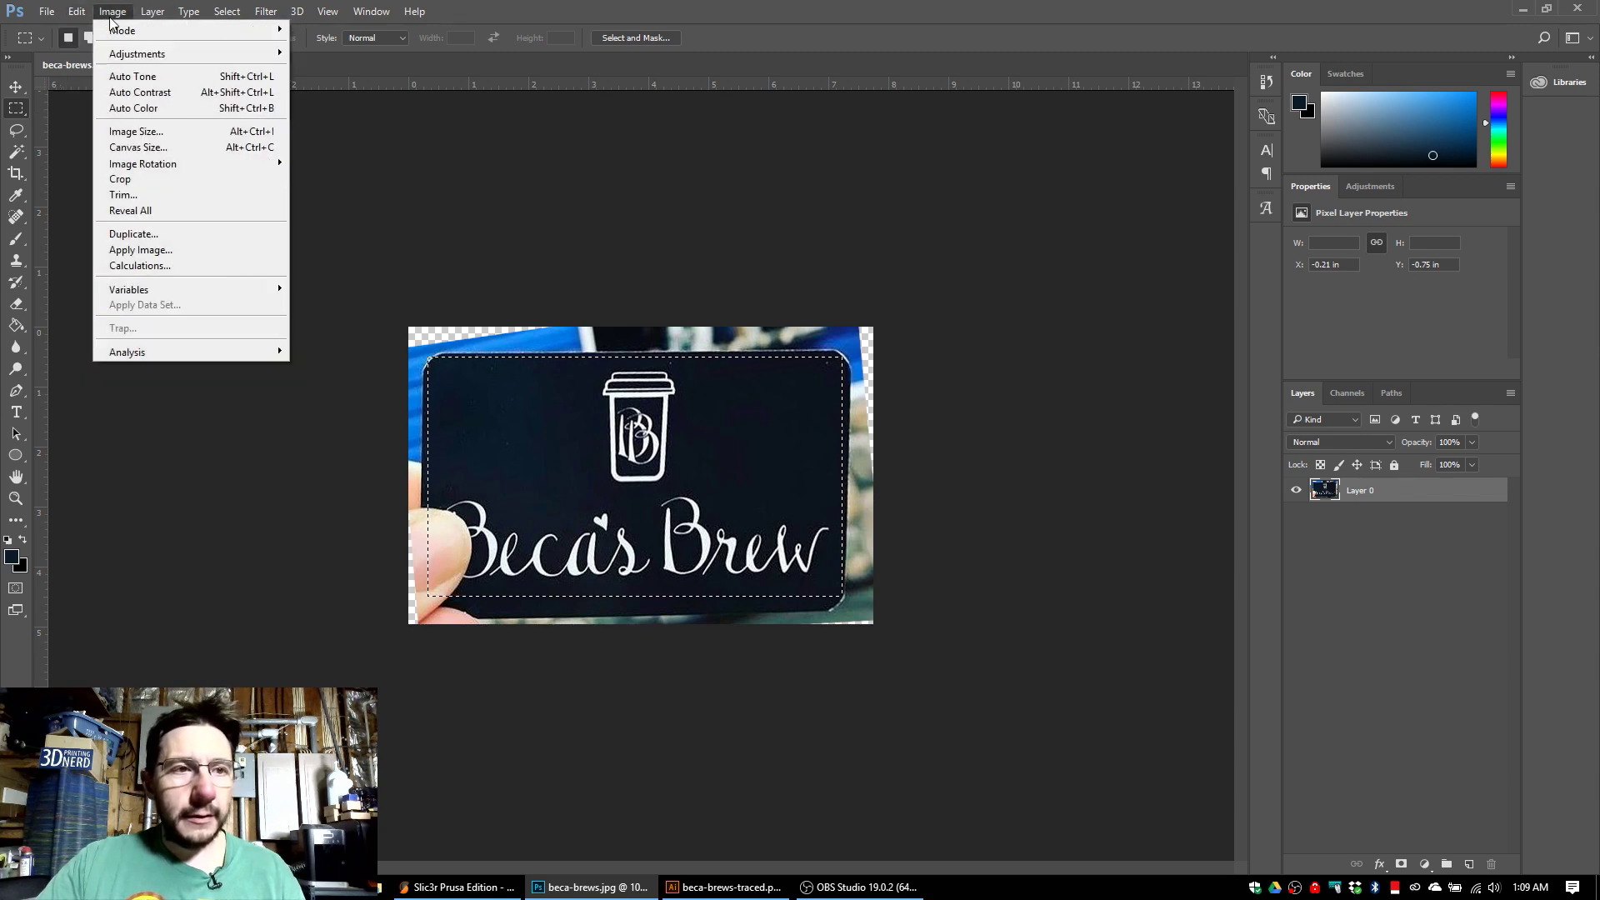
pyautogui.click(153, 184)
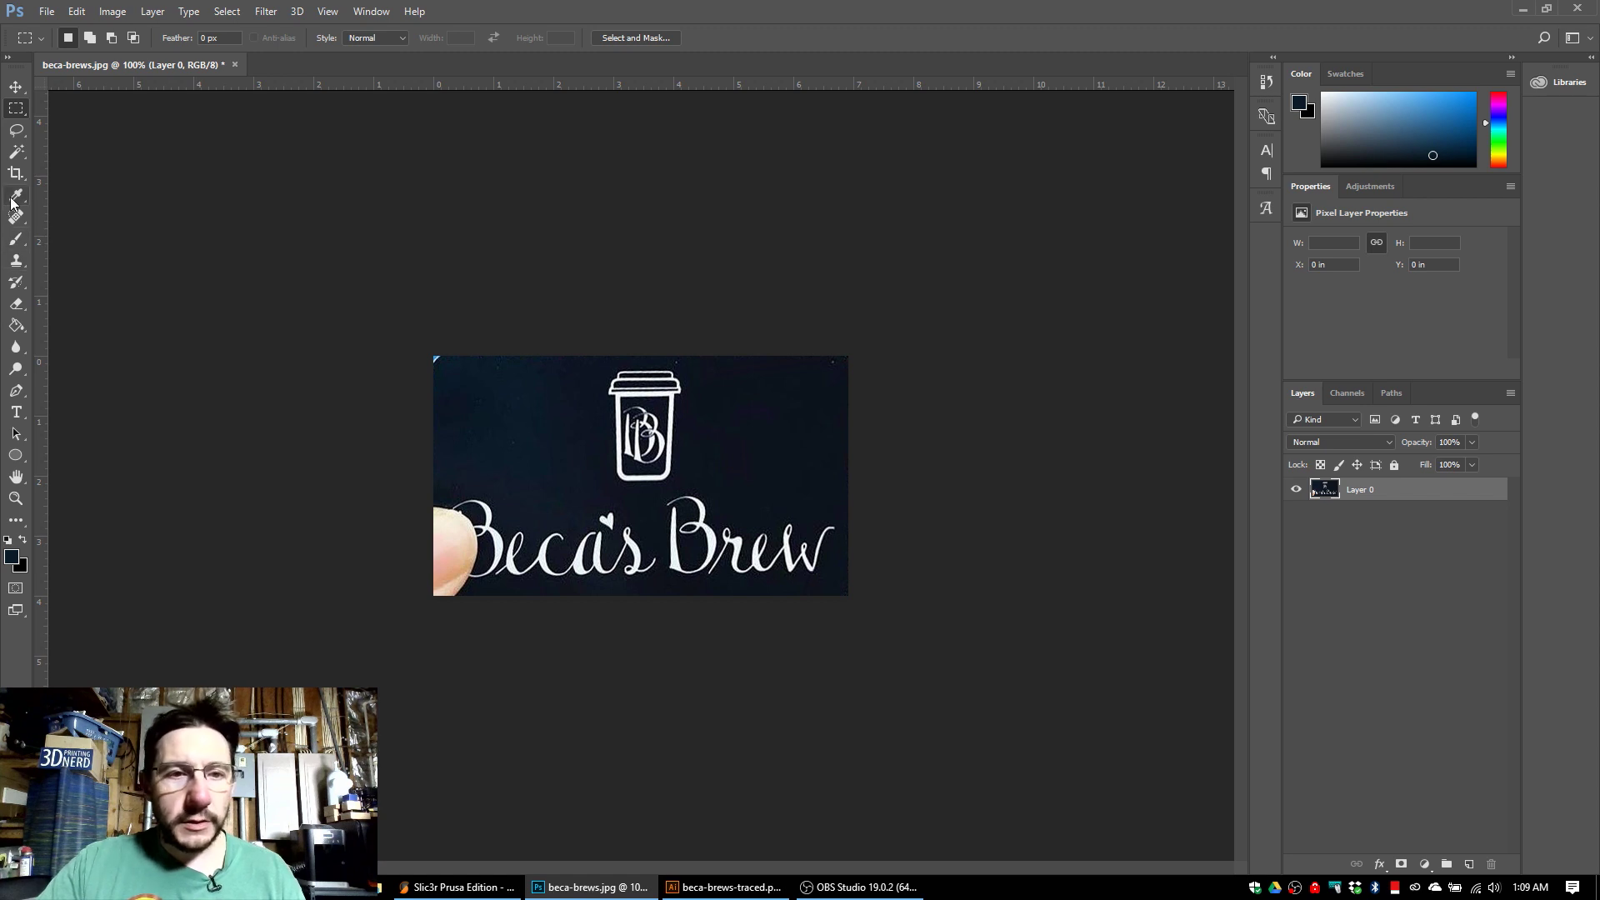
# Zoom in, copy Brew's B onto Layer 1, and move it over Beca's thumb-covered B.
pyautogui.click(17, 499)
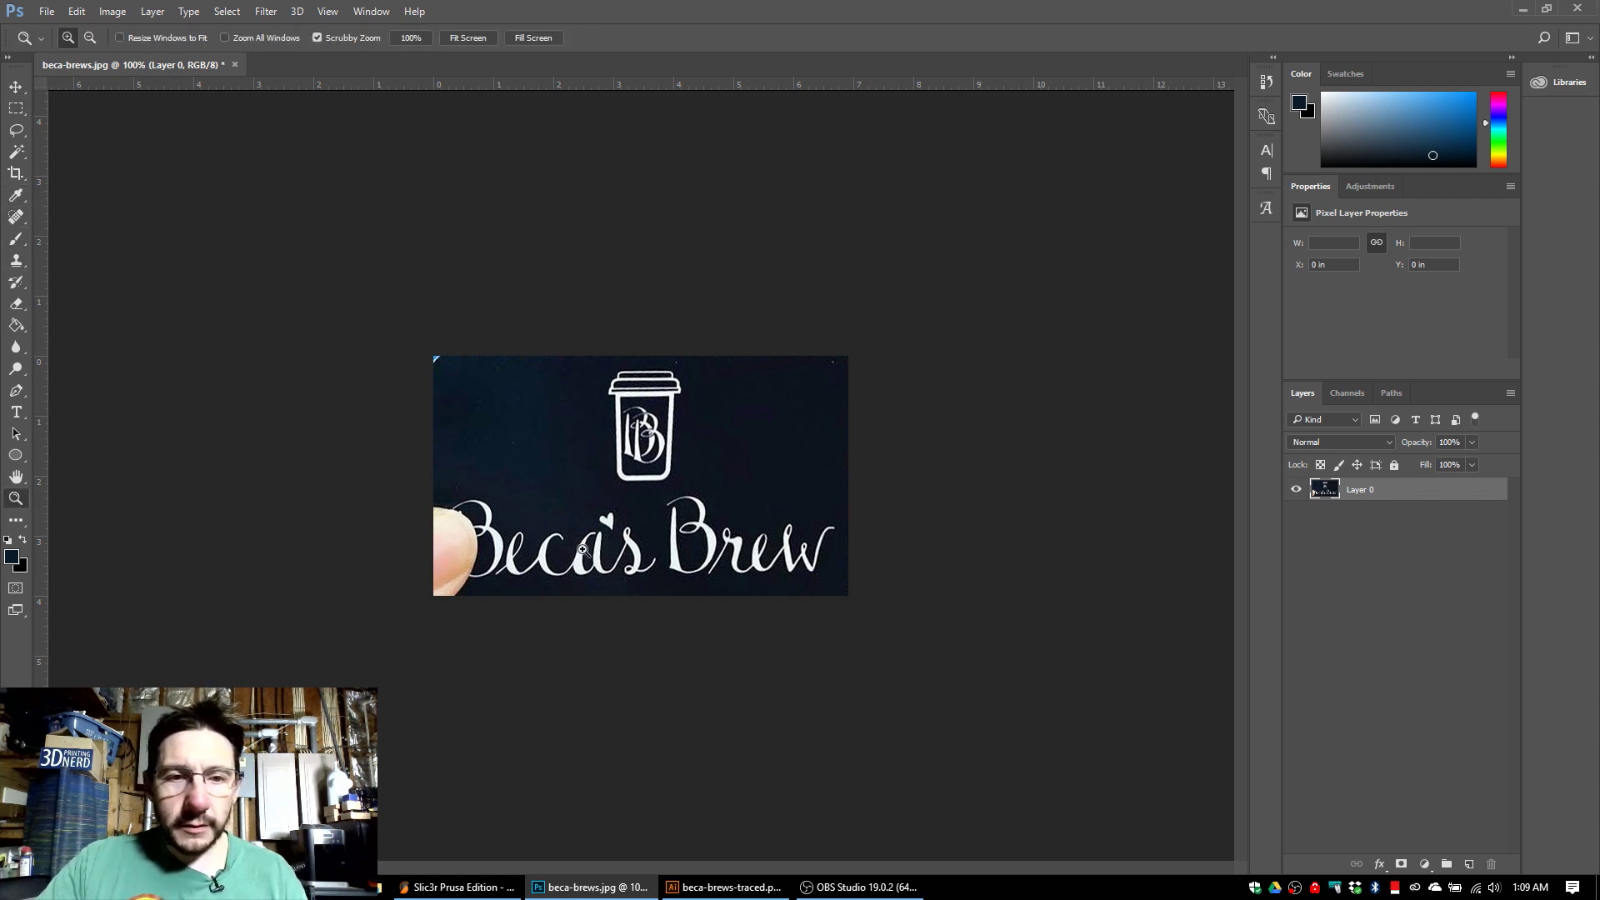
pyautogui.click(591, 550)
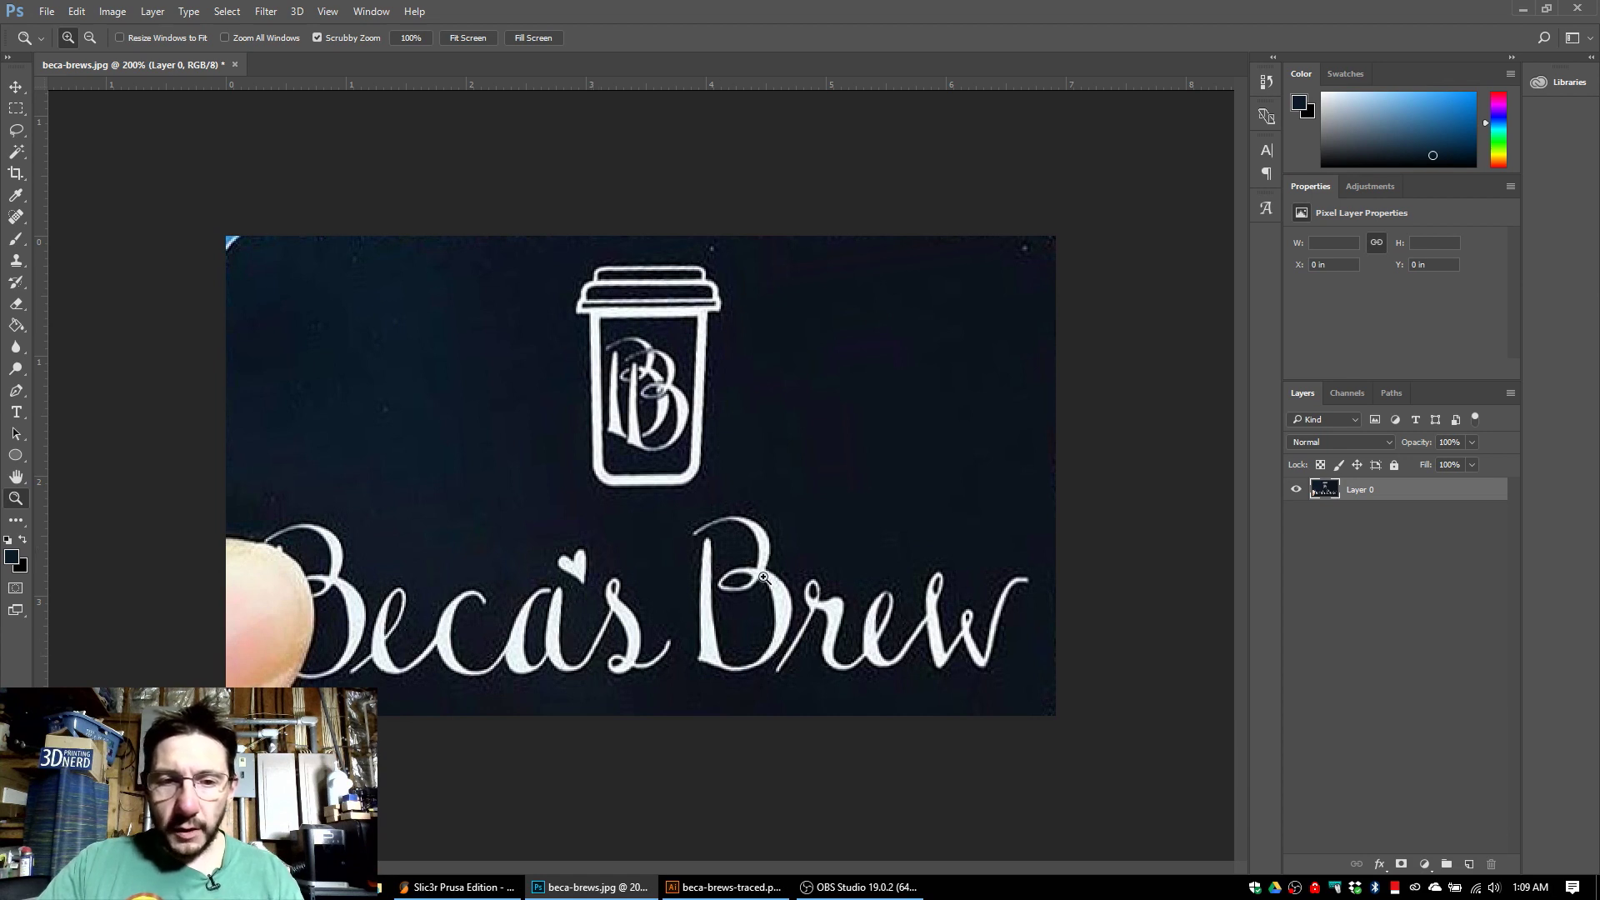
pyautogui.click(16, 130)
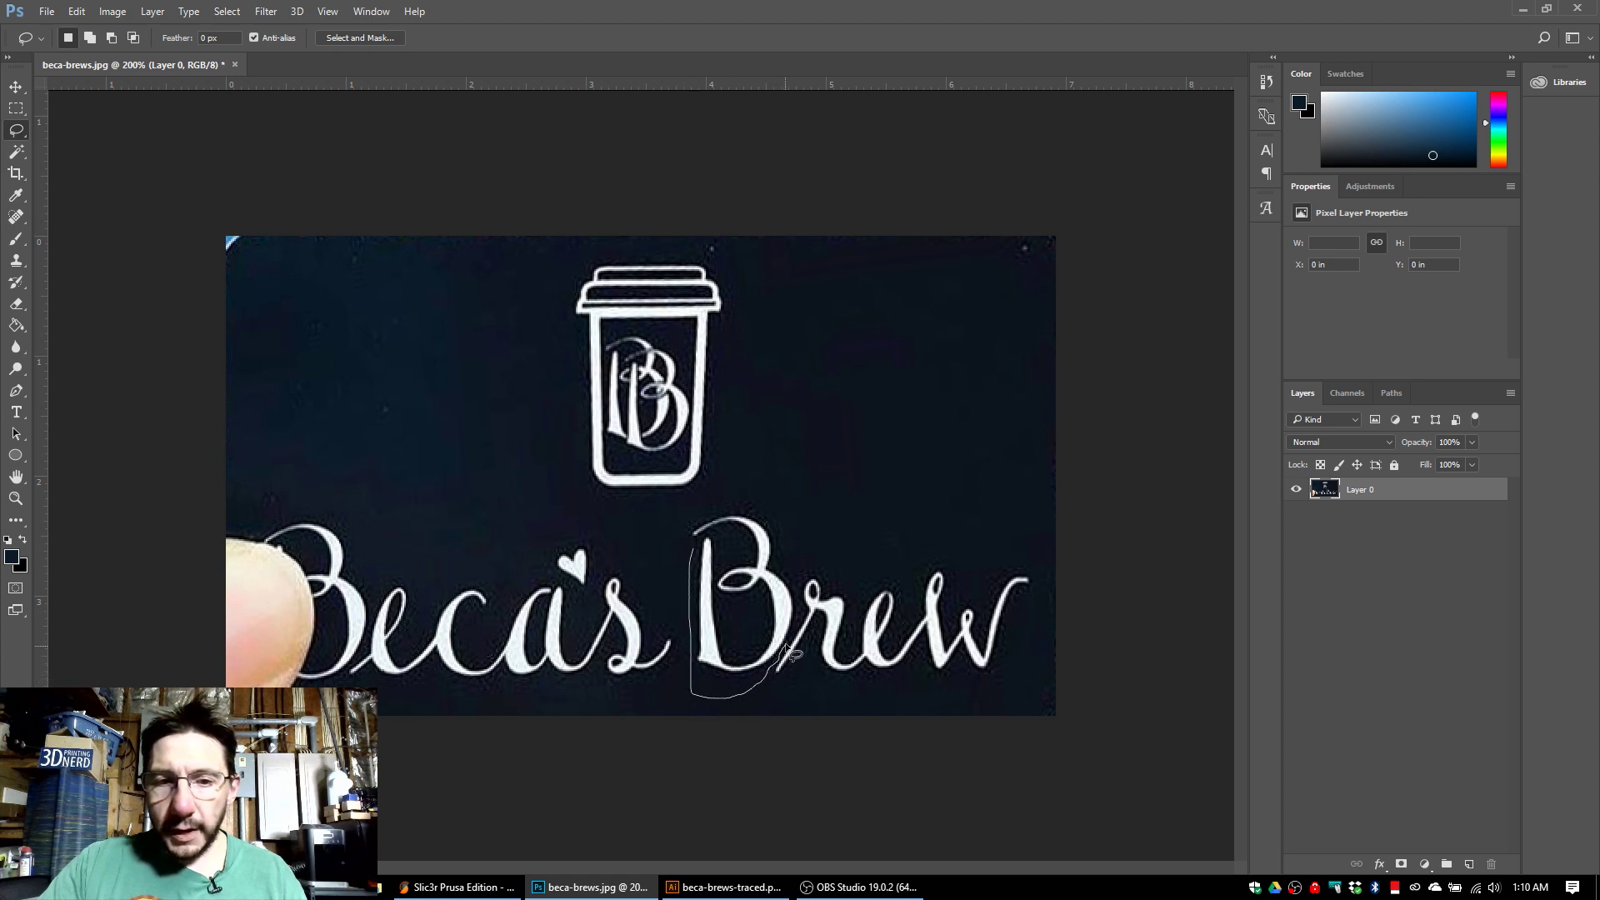
pyautogui.moveTo(786, 647)
pyautogui.mouseDown()
pyautogui.moveTo(790, 509)
pyautogui.moveTo(735, 490)
pyautogui.moveTo(686, 507)
pyautogui.moveTo(688, 546)
pyautogui.mouseUp()
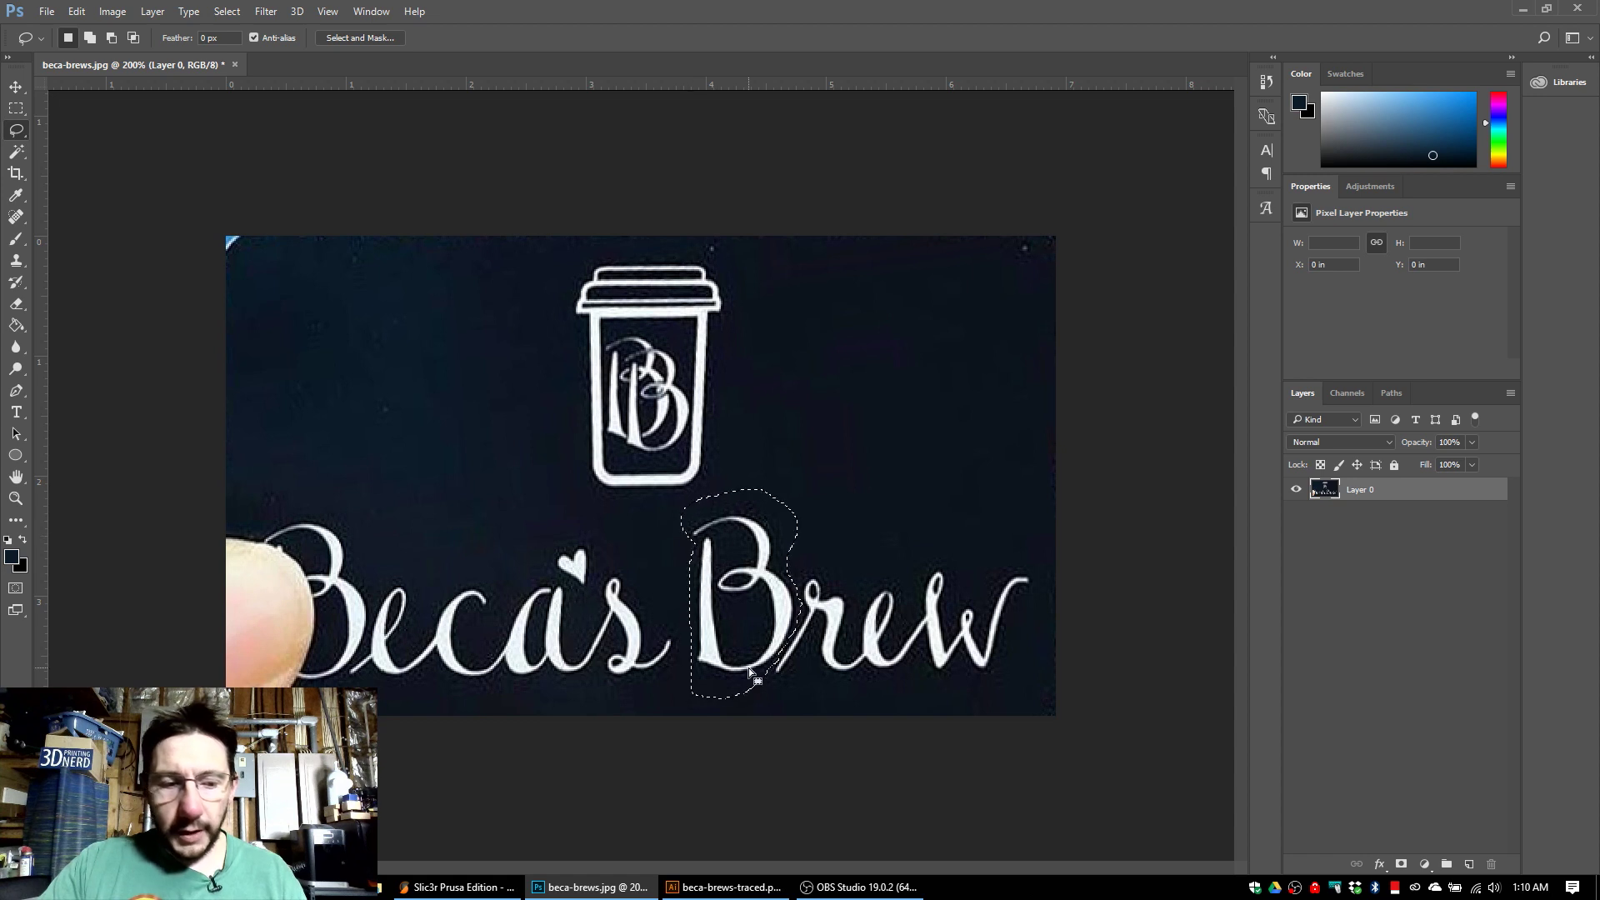
pyautogui.hotkey('ctrl', 'j')
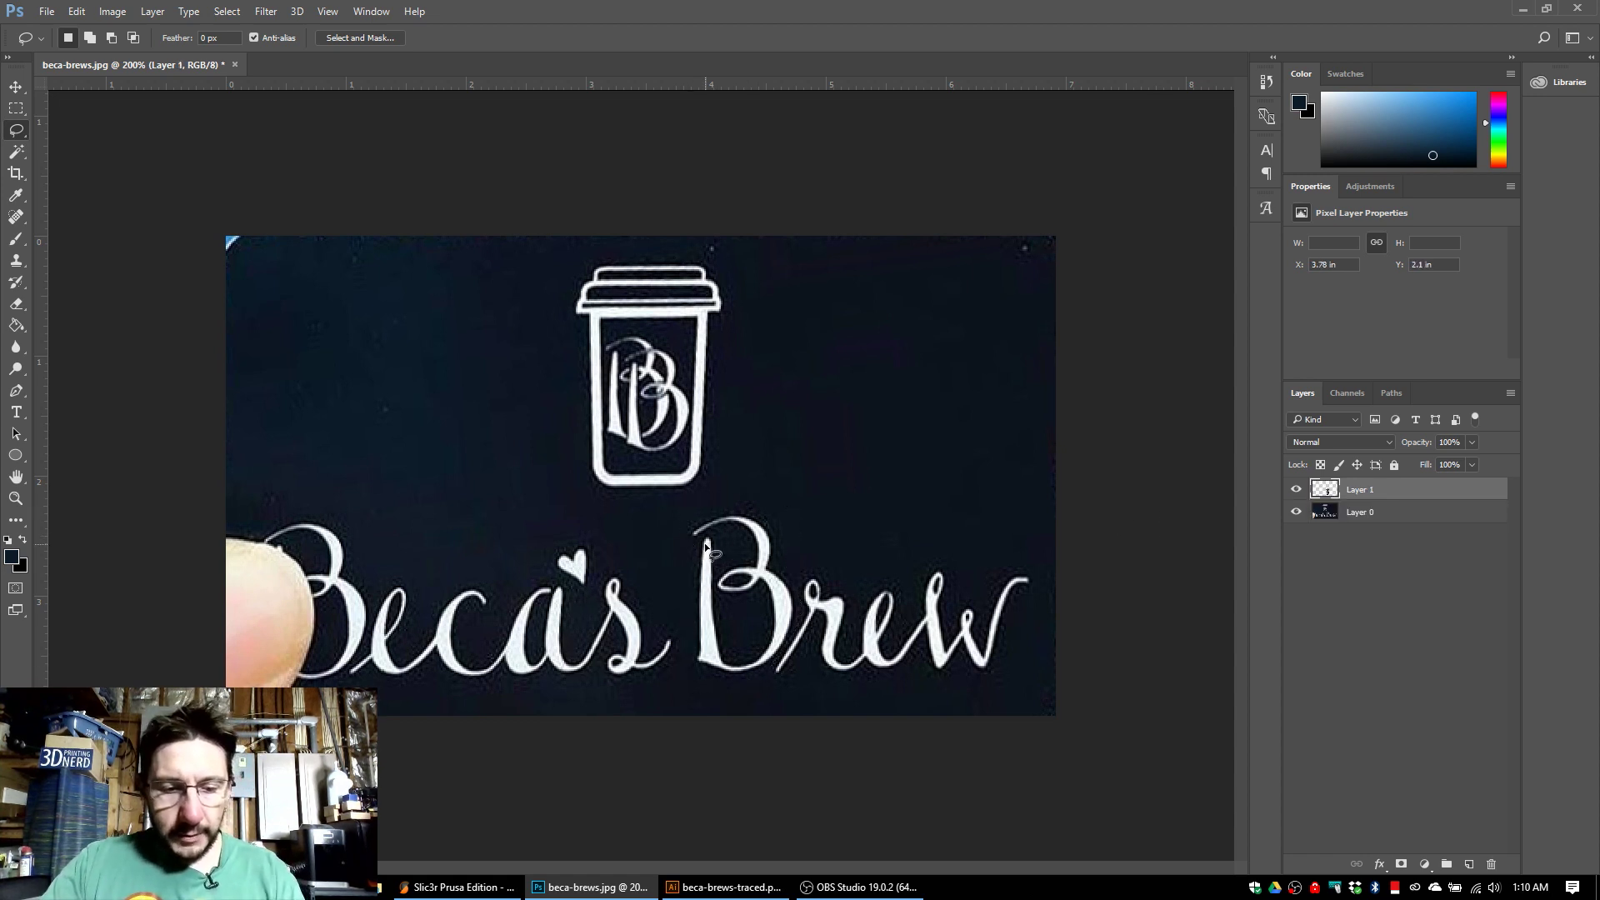
pyautogui.press('v')
pyautogui.moveTo(715, 592)
pyautogui.mouseDown()
pyautogui.moveTo(275, 603)
pyautogui.moveTo(303, 607)
pyautogui.mouseUp()
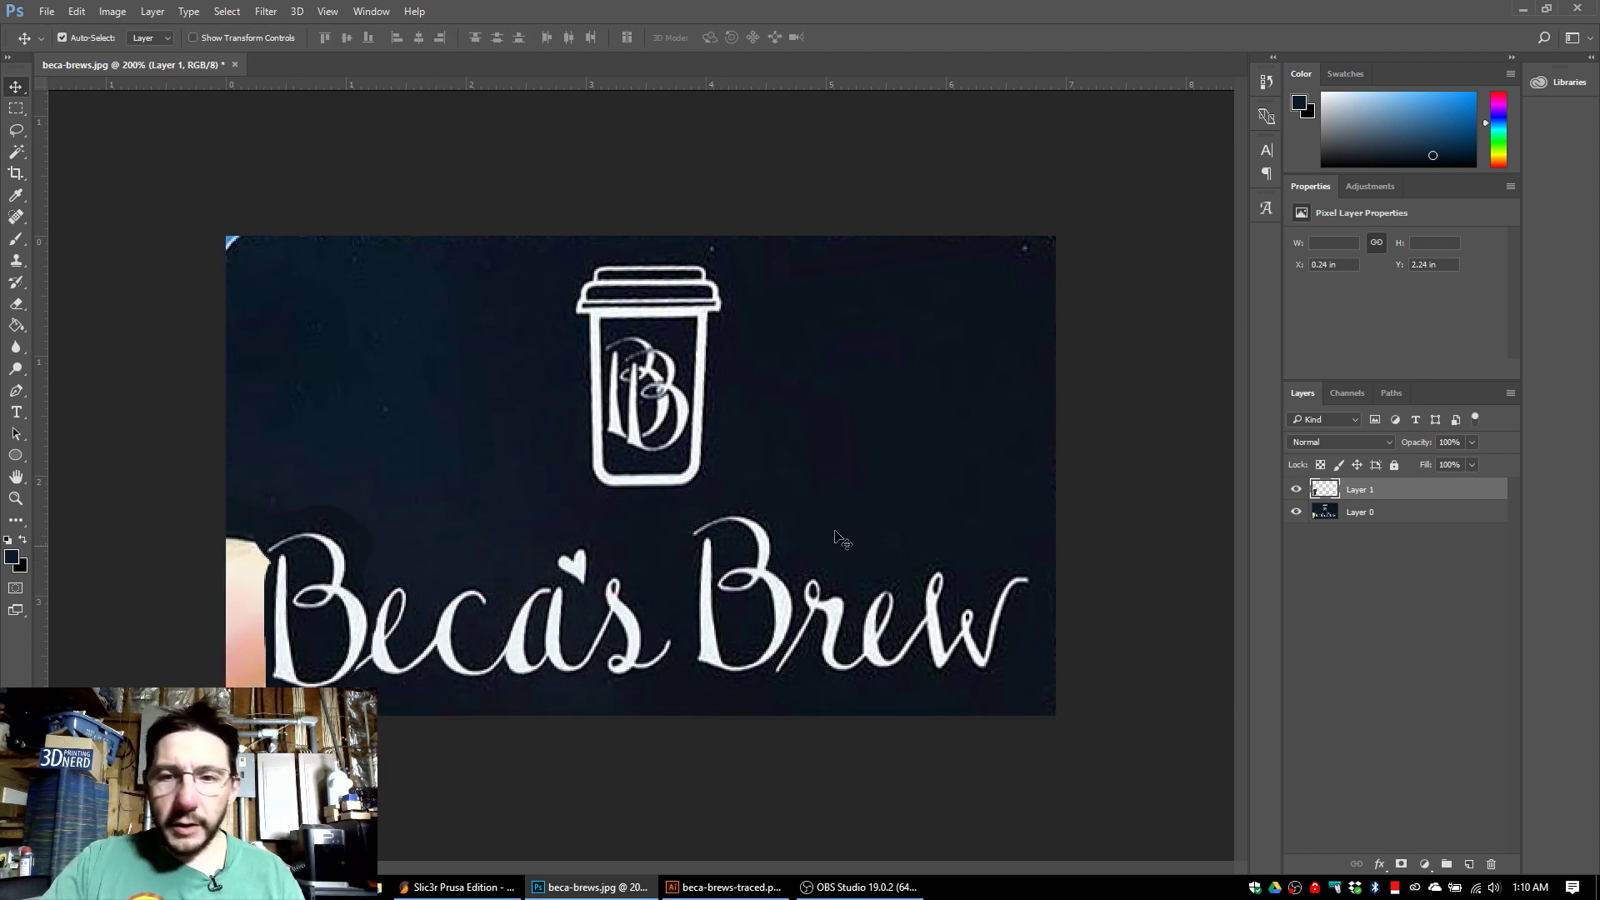
# Set Layer 1 opacity to 50% and nudge the B patch into alignment.
pyautogui.rightClick(1367, 493)
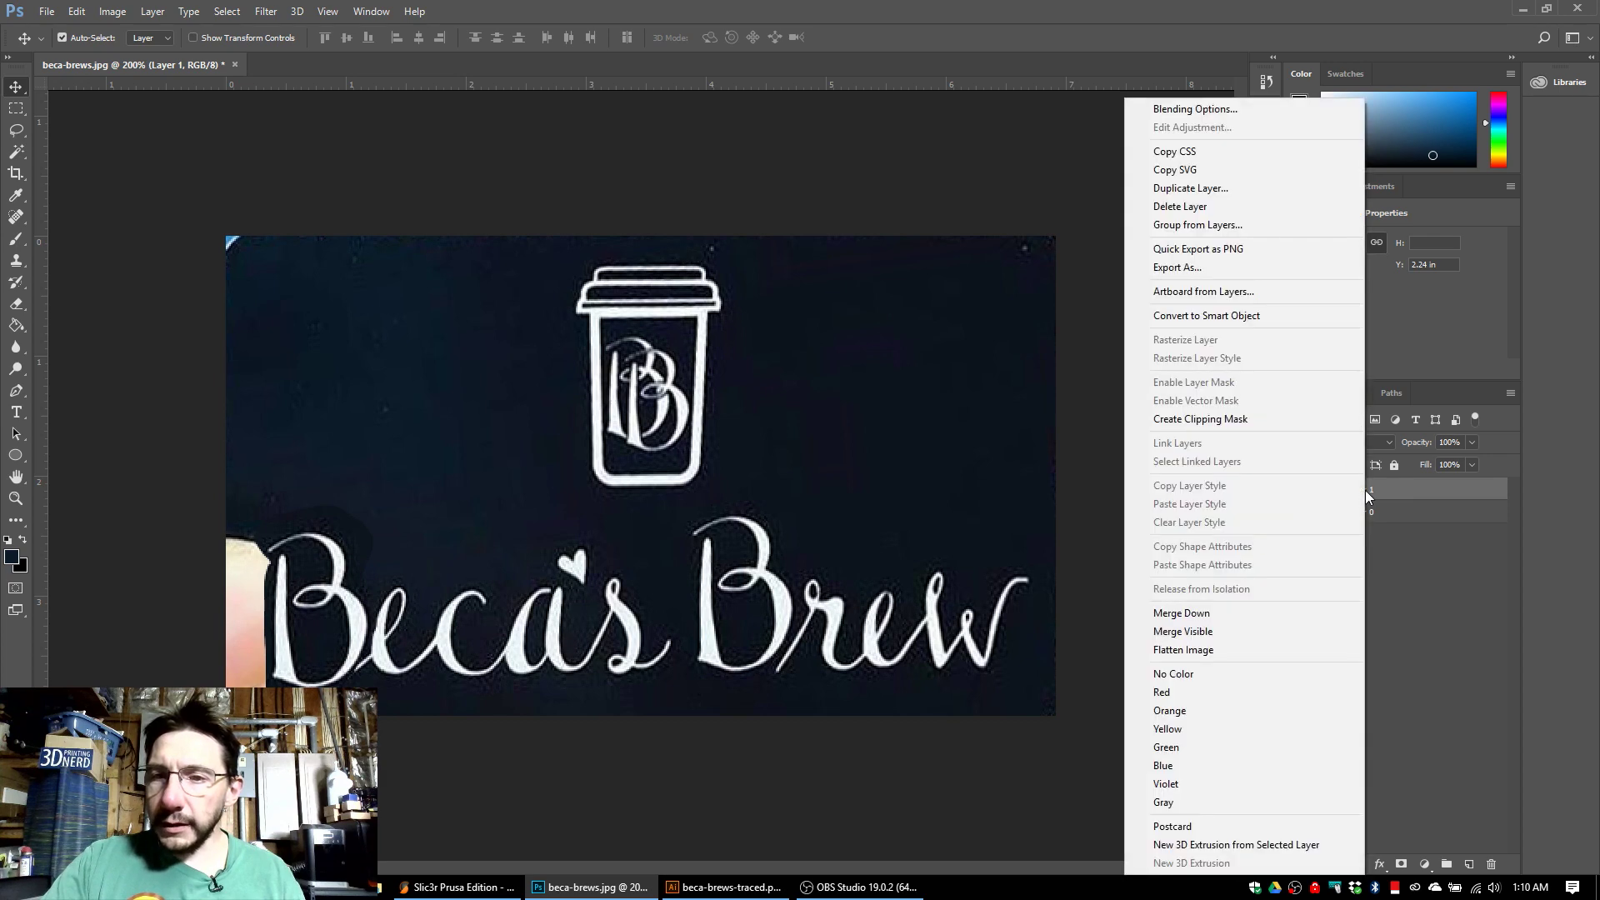
pyautogui.click(1173, 108)
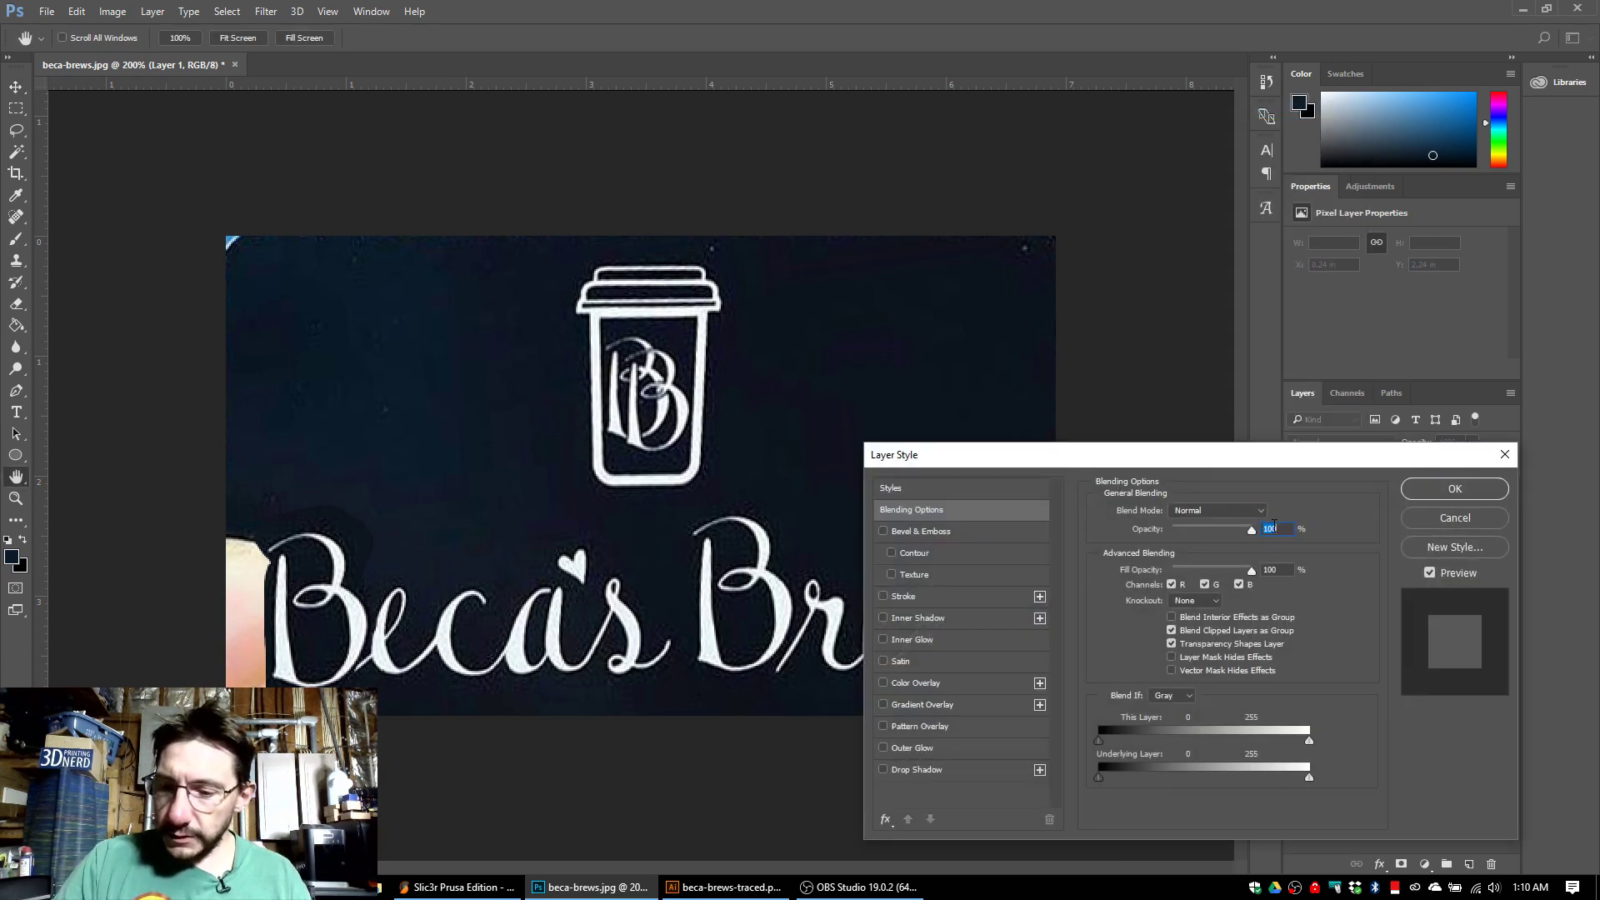
pyautogui.write('50')
pyautogui.press('Return')
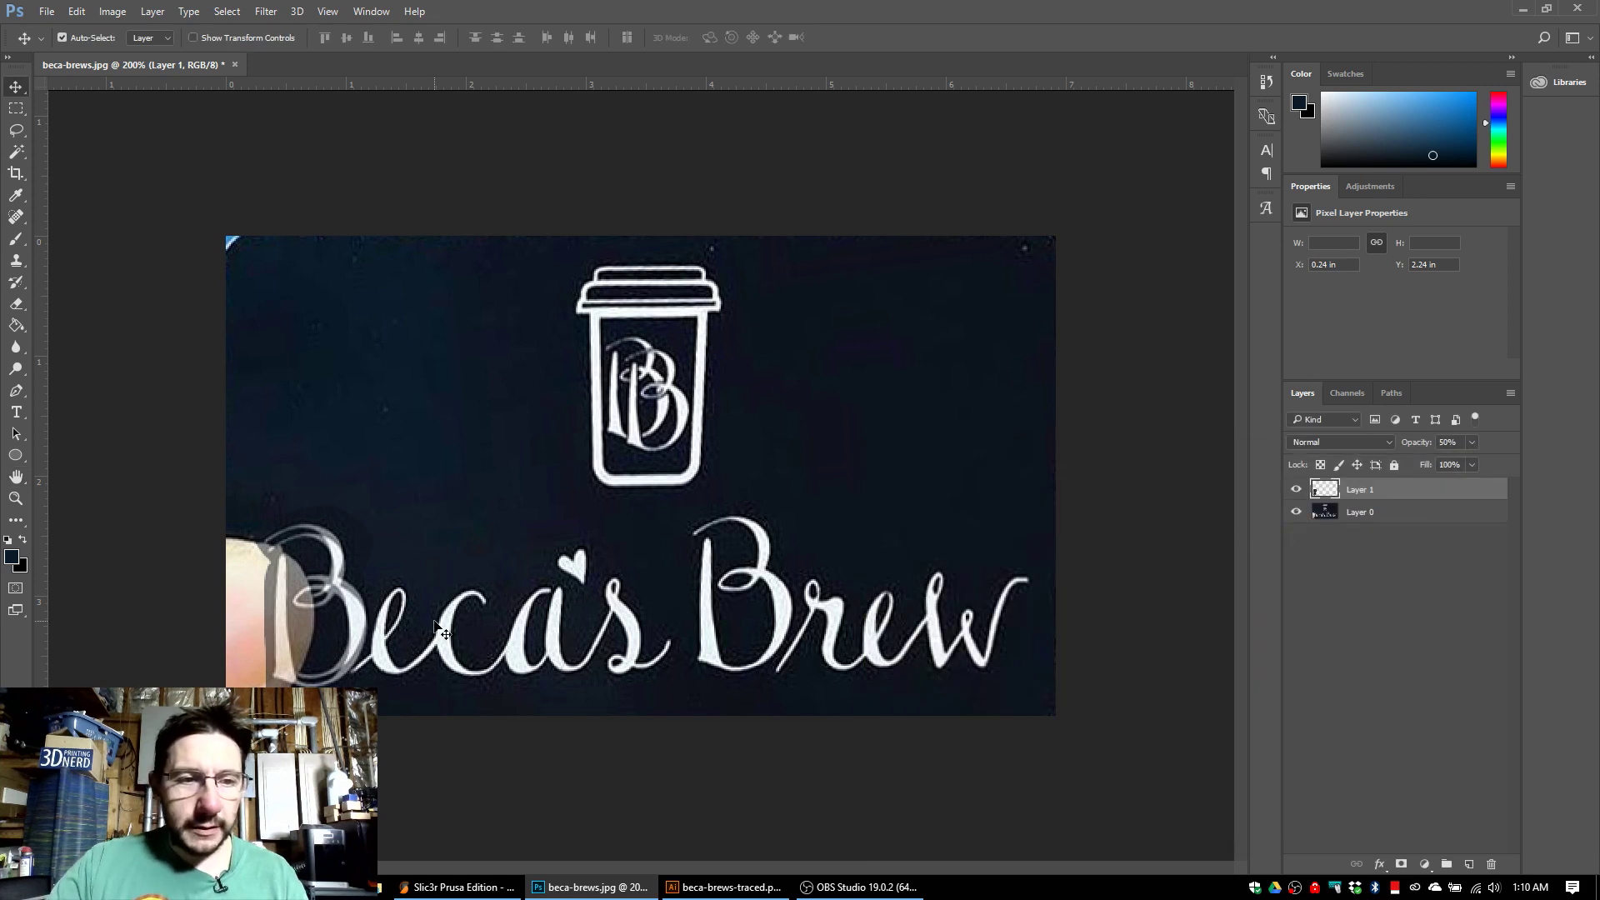
pyautogui.moveTo(313, 617); pyautogui.dragTo(303, 606)
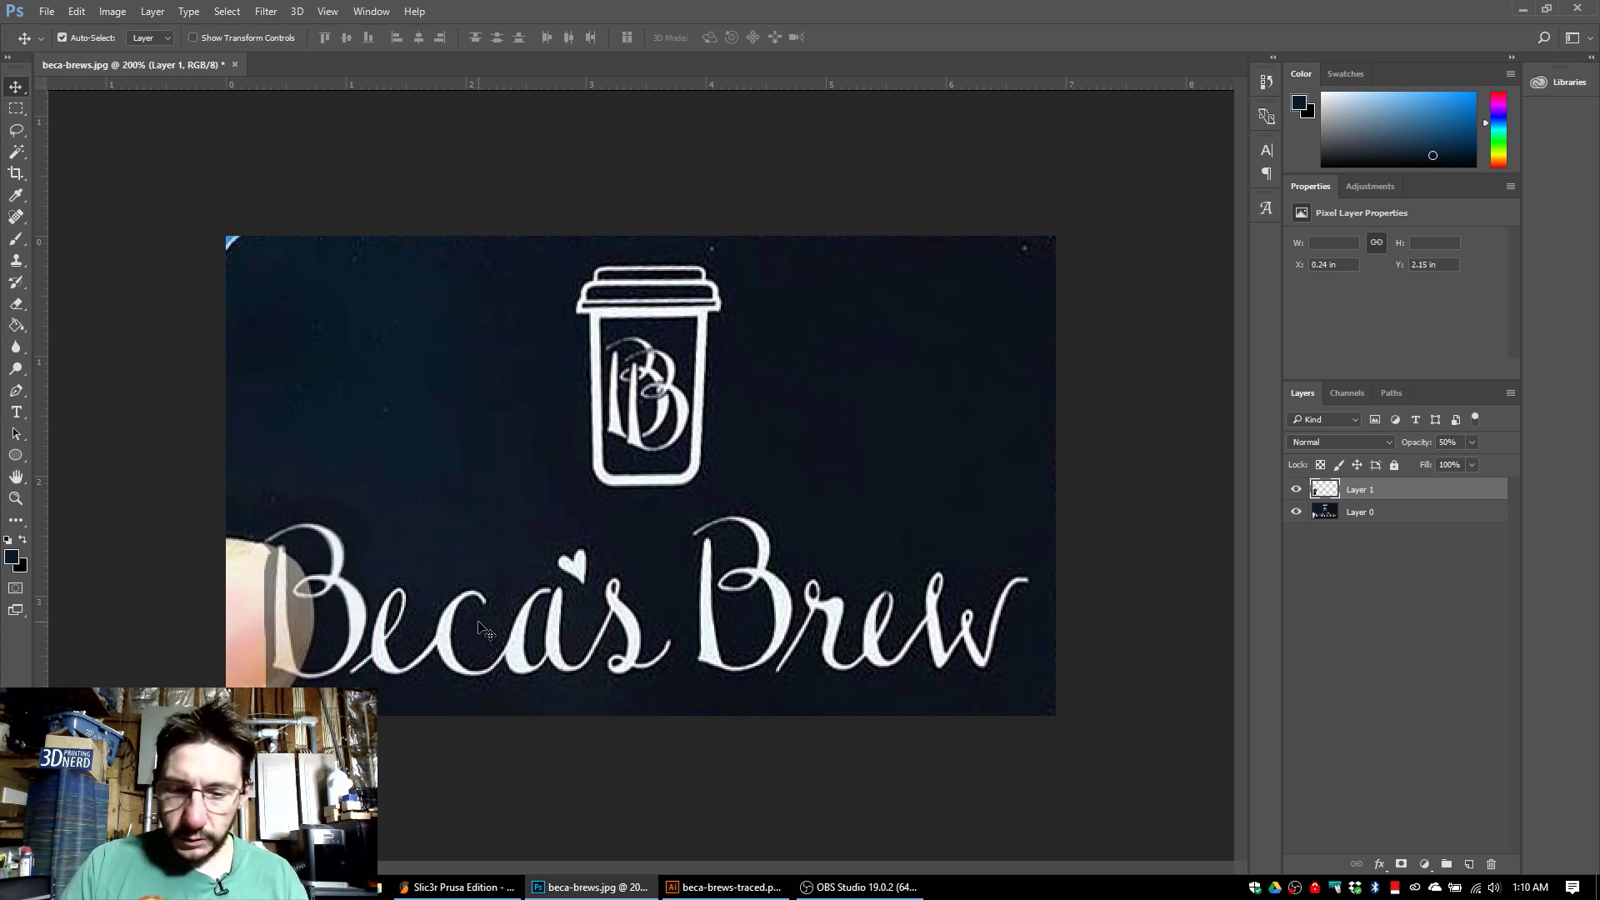
pyautogui.press('Left')
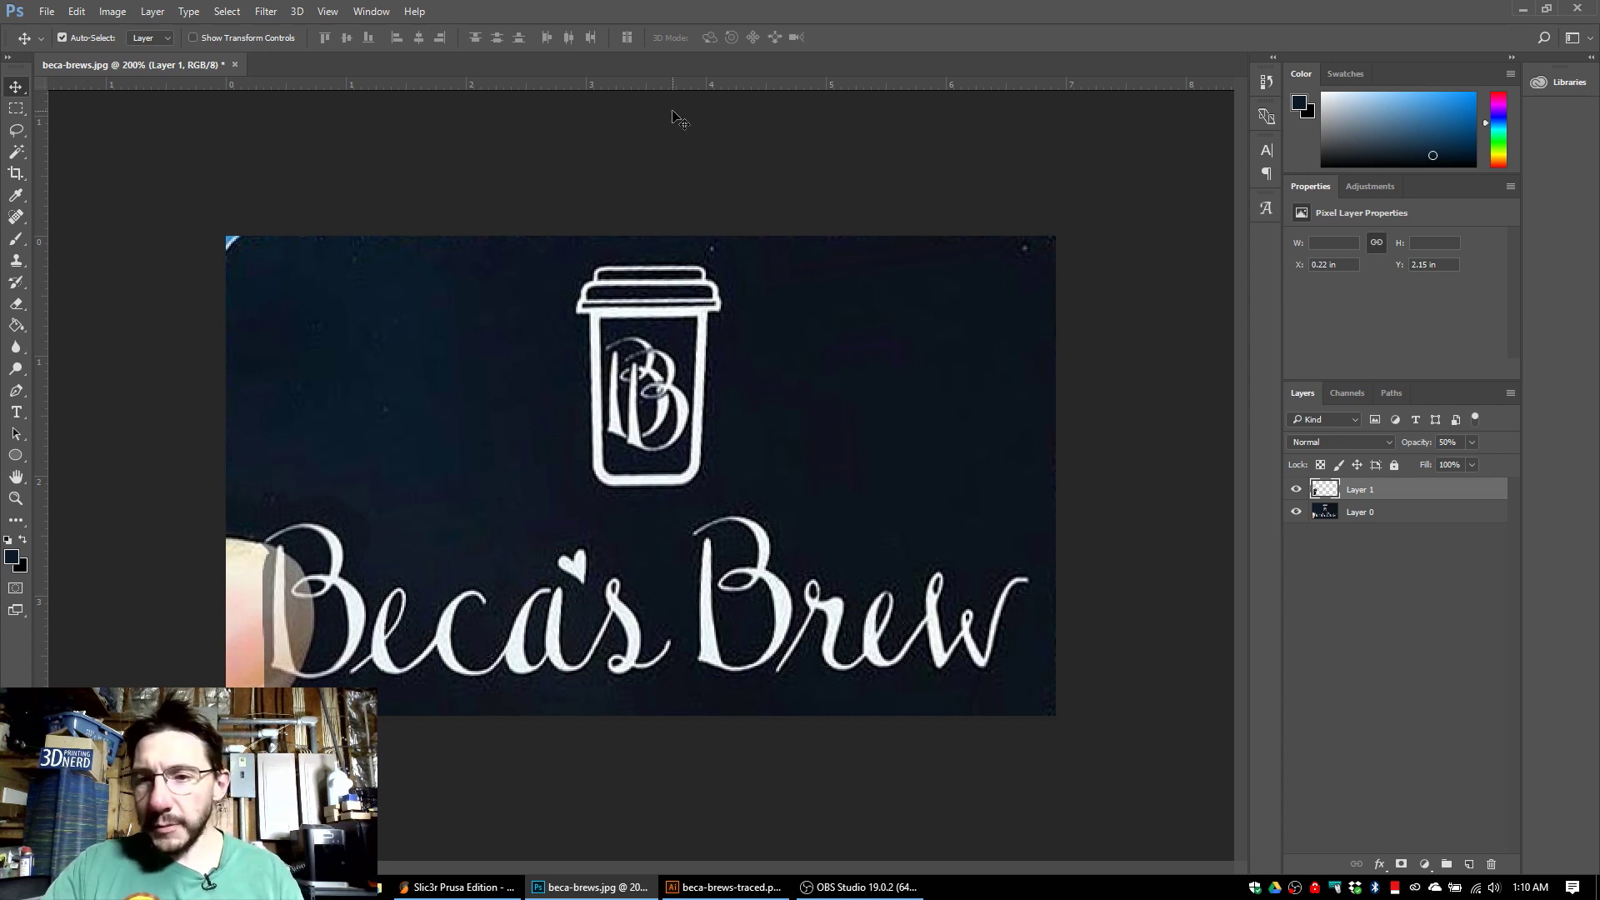
# Hide Layer 1 to reveal the original B and pick the Eyedropper tool.
pyautogui.rightClick(1367, 490)
pyautogui.click(1229, 106)
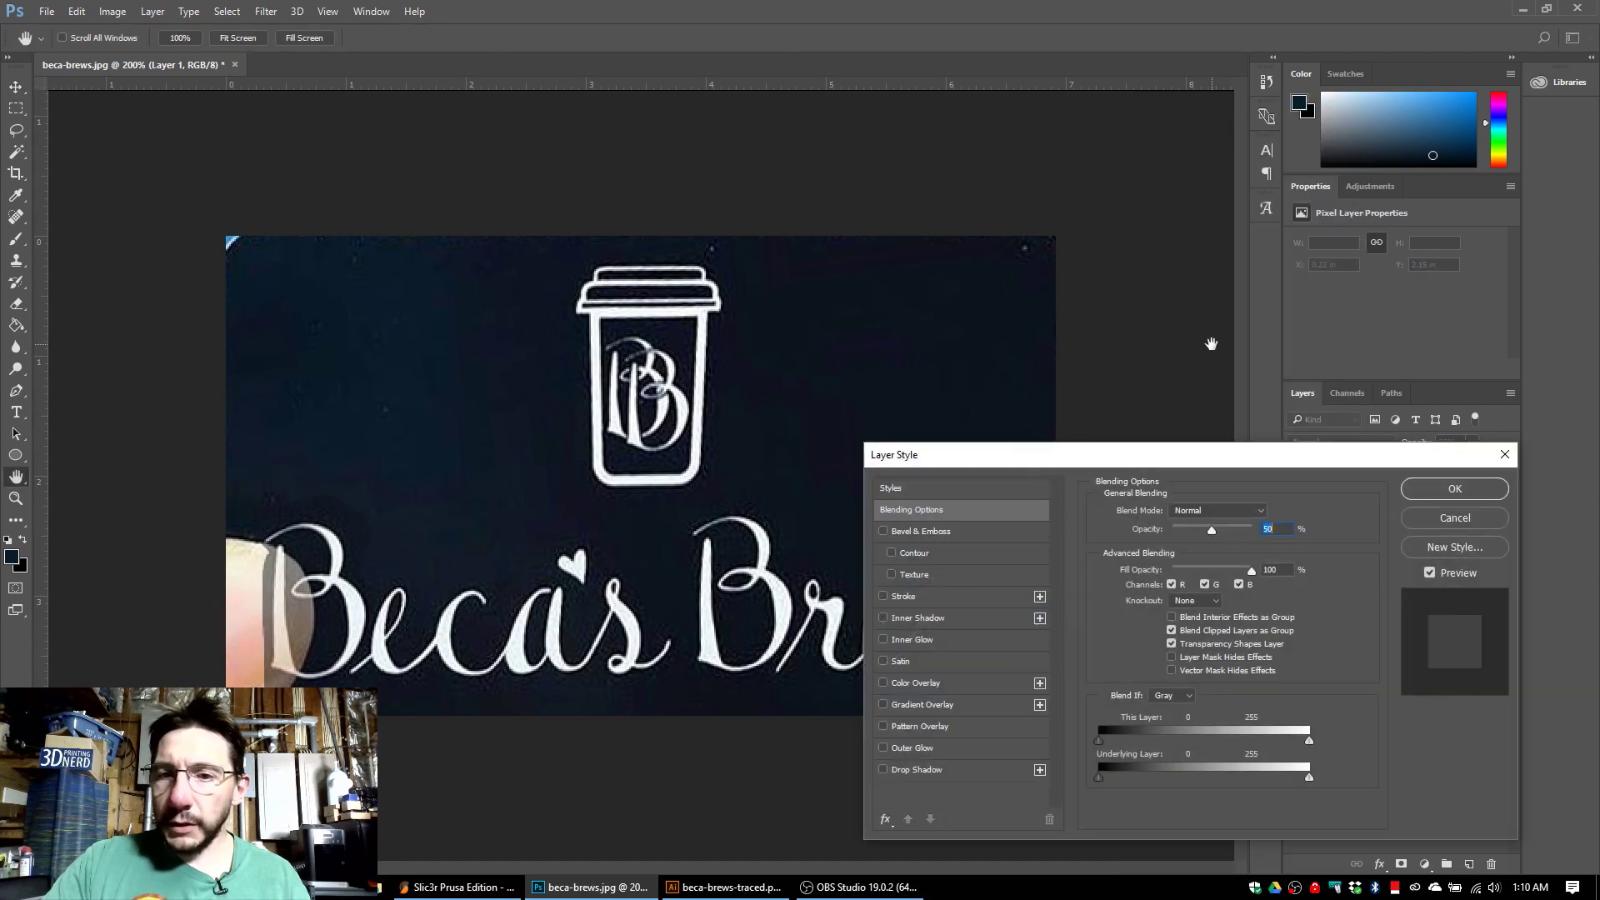
pyautogui.press('Escape')
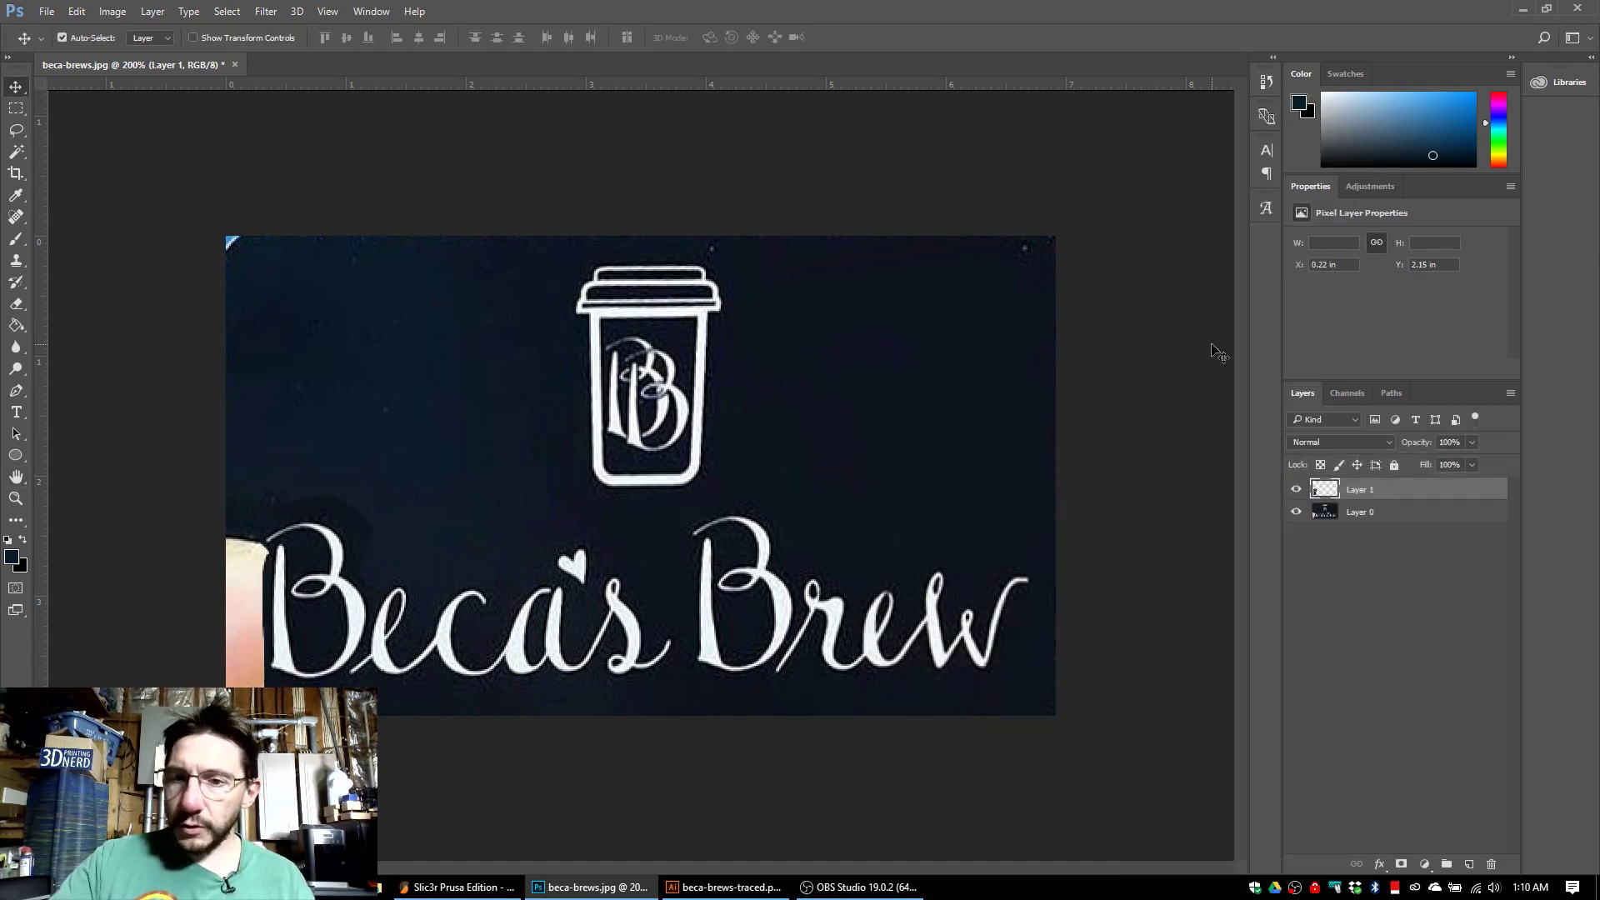
pyautogui.click(1297, 493)
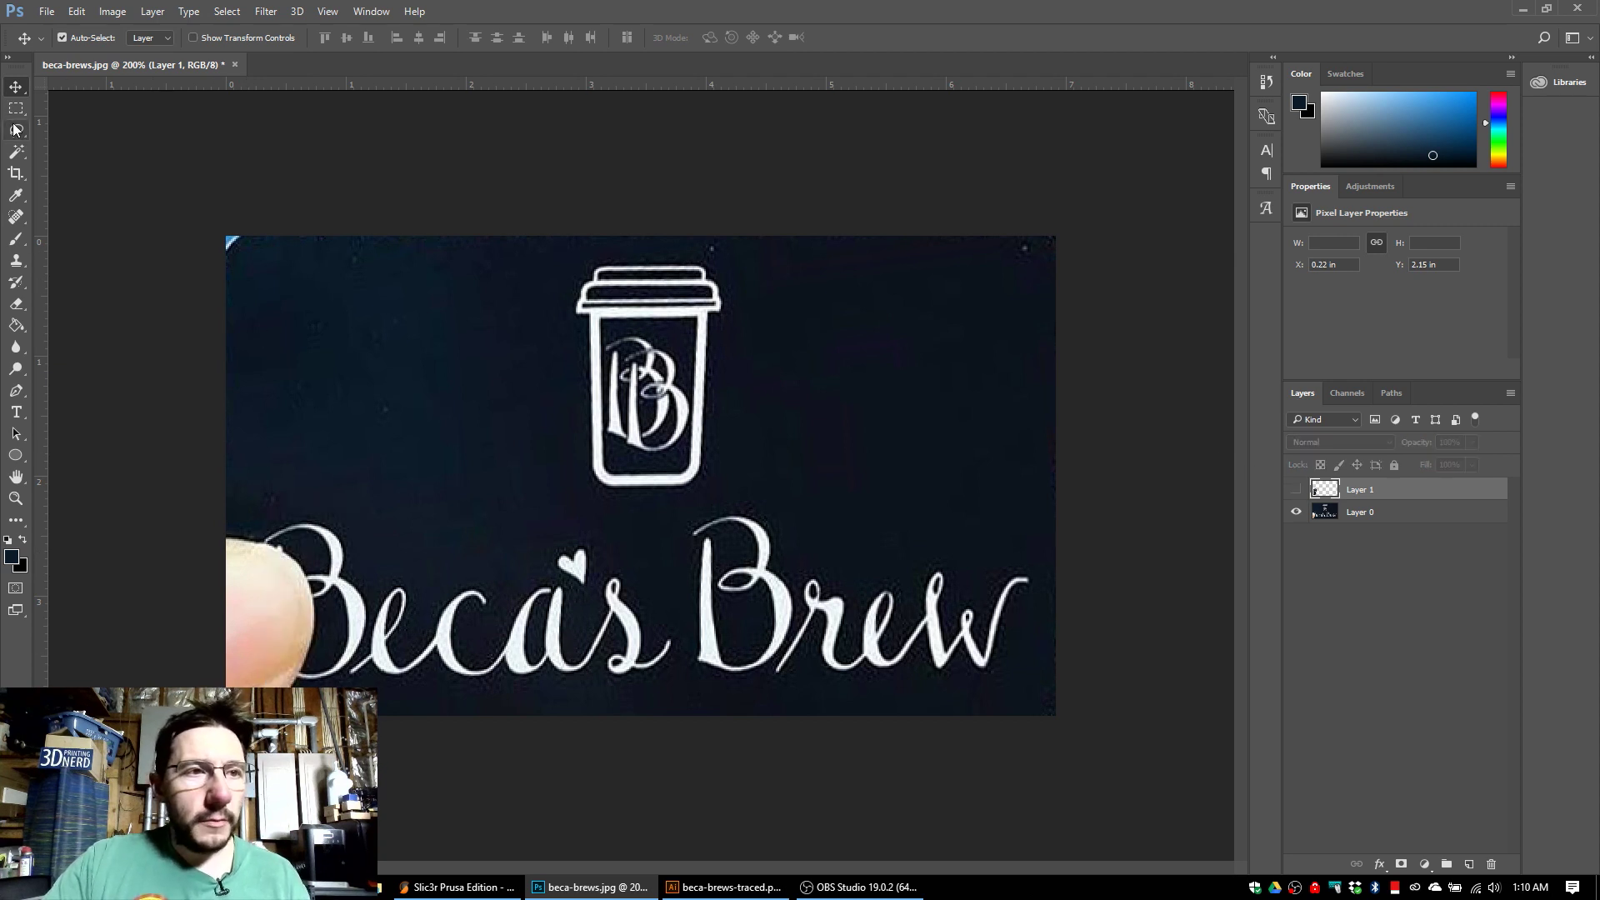
pyautogui.click(24, 200)
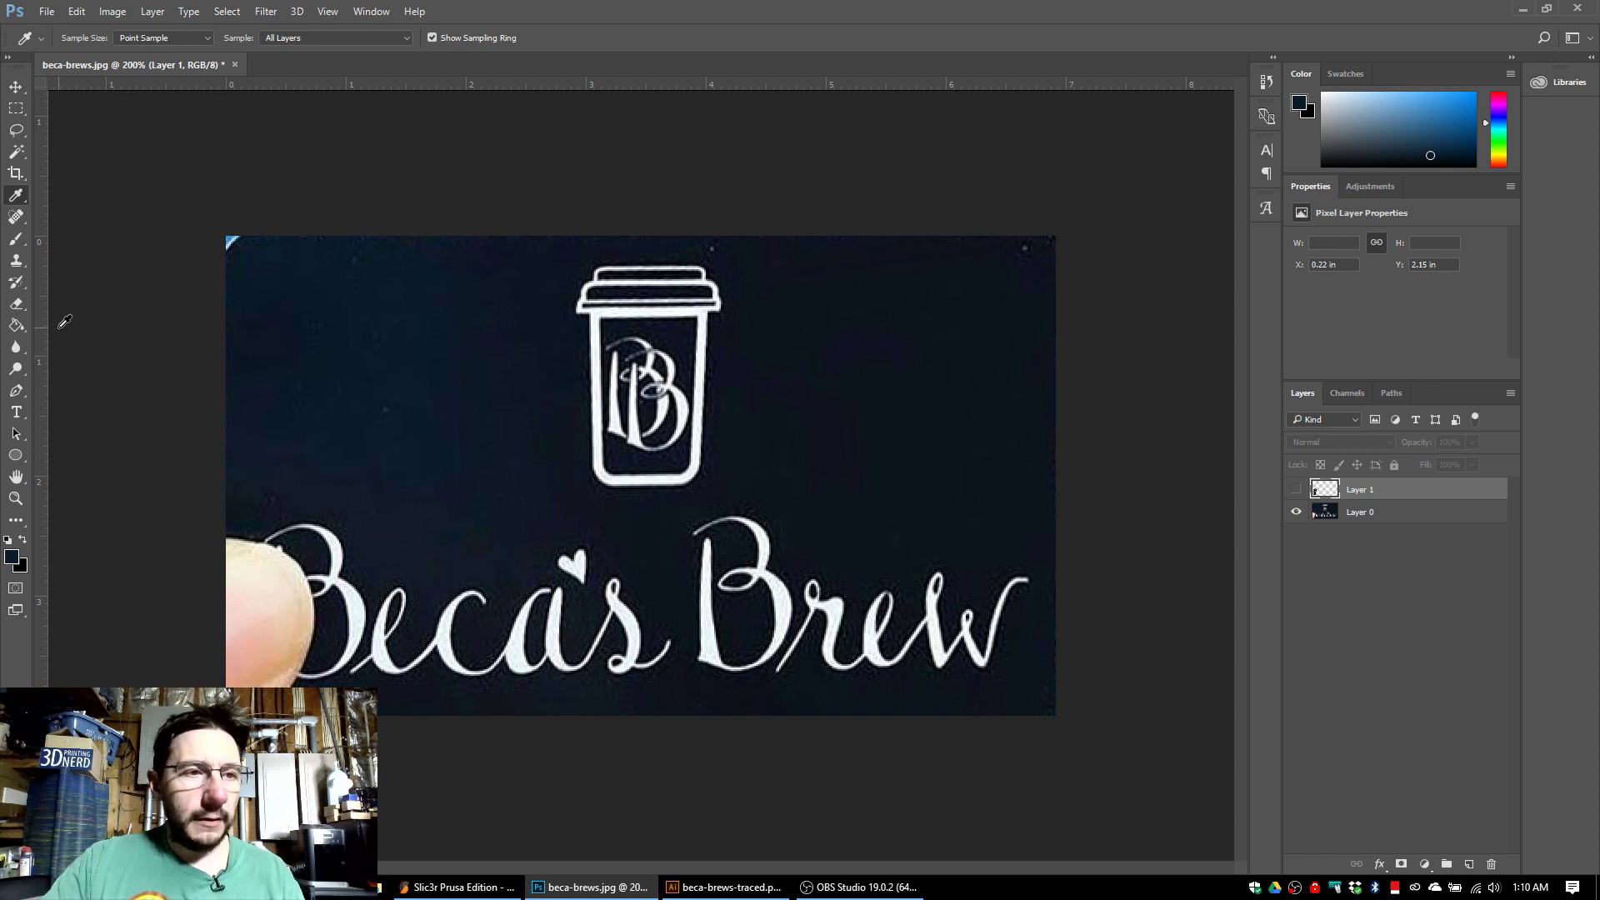
# Brush dark background colour over the finger and top-left speck on Layer 0, showing Layer 1 again.
pyautogui.click(16, 239)
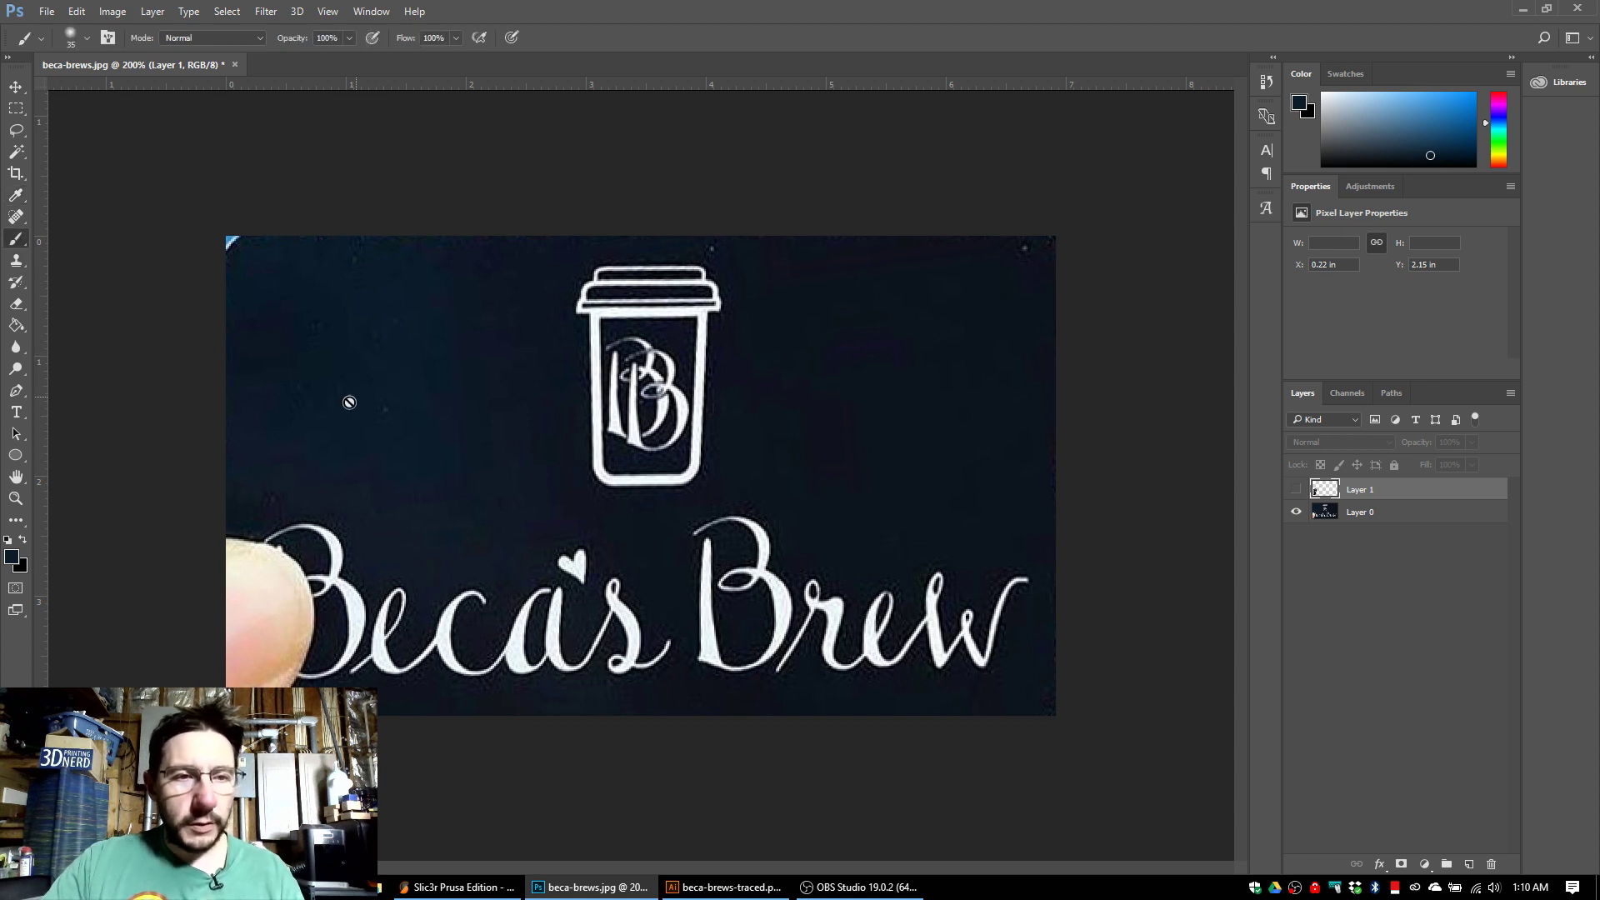
pyautogui.click(1325, 513)
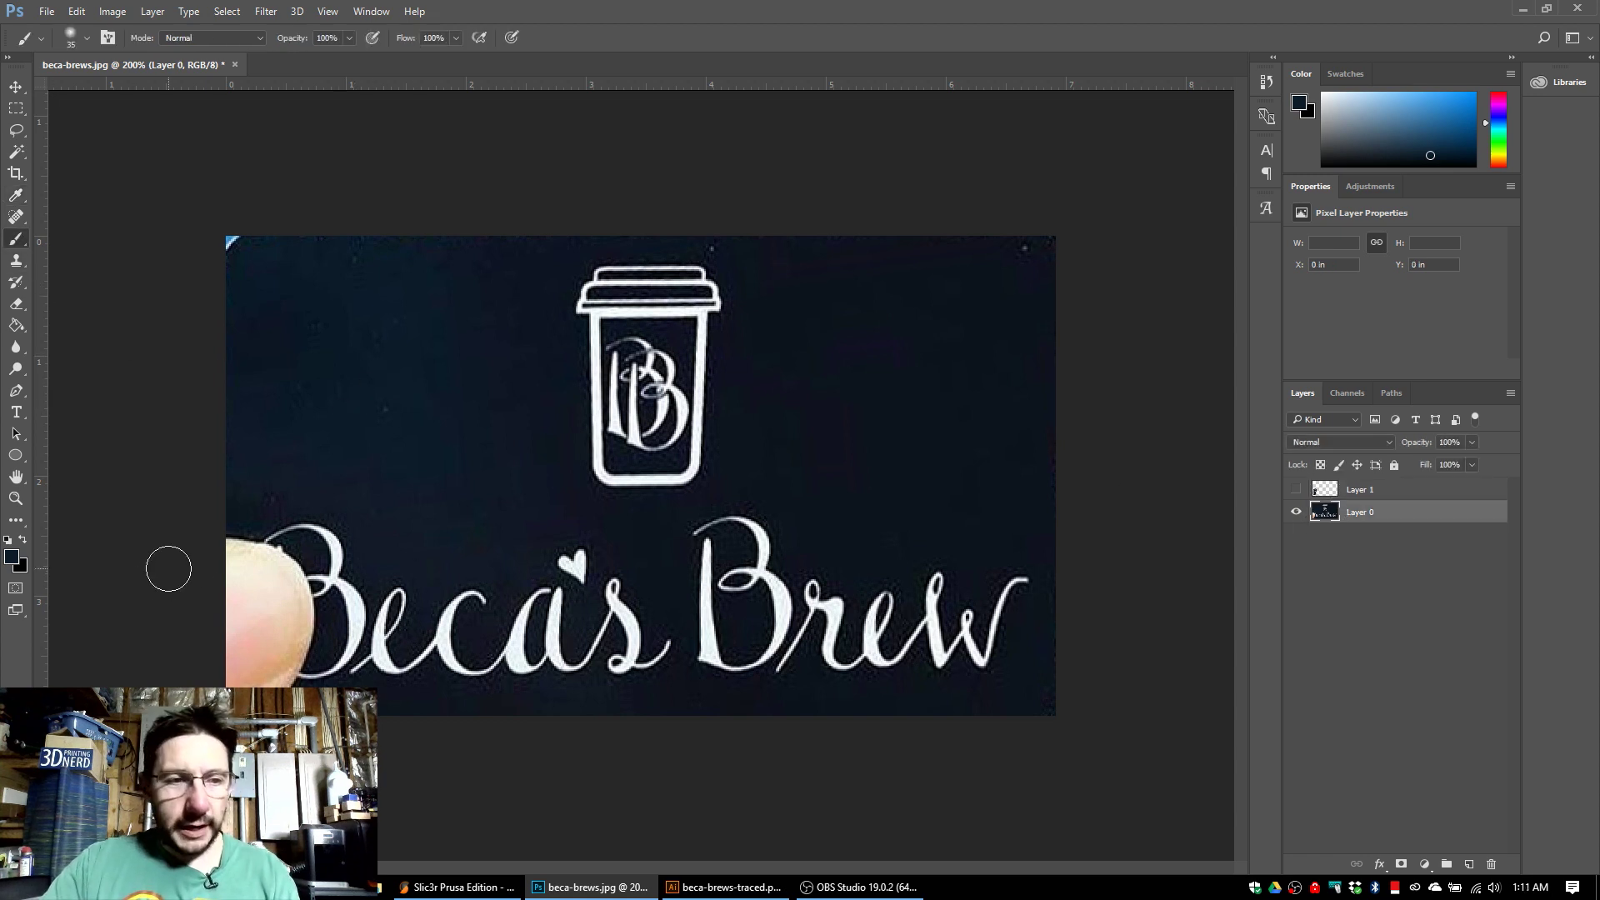
pyautogui.moveTo(218, 536)
pyautogui.mouseDown()
pyautogui.moveTo(248, 632)
pyautogui.moveTo(246, 700)
pyautogui.moveTo(219, 681)
pyautogui.moveTo(285, 698)
pyautogui.moveTo(302, 613)
pyautogui.moveTo(249, 541)
pyautogui.moveTo(300, 592)
pyautogui.moveTo(277, 692)
pyautogui.mouseUp()
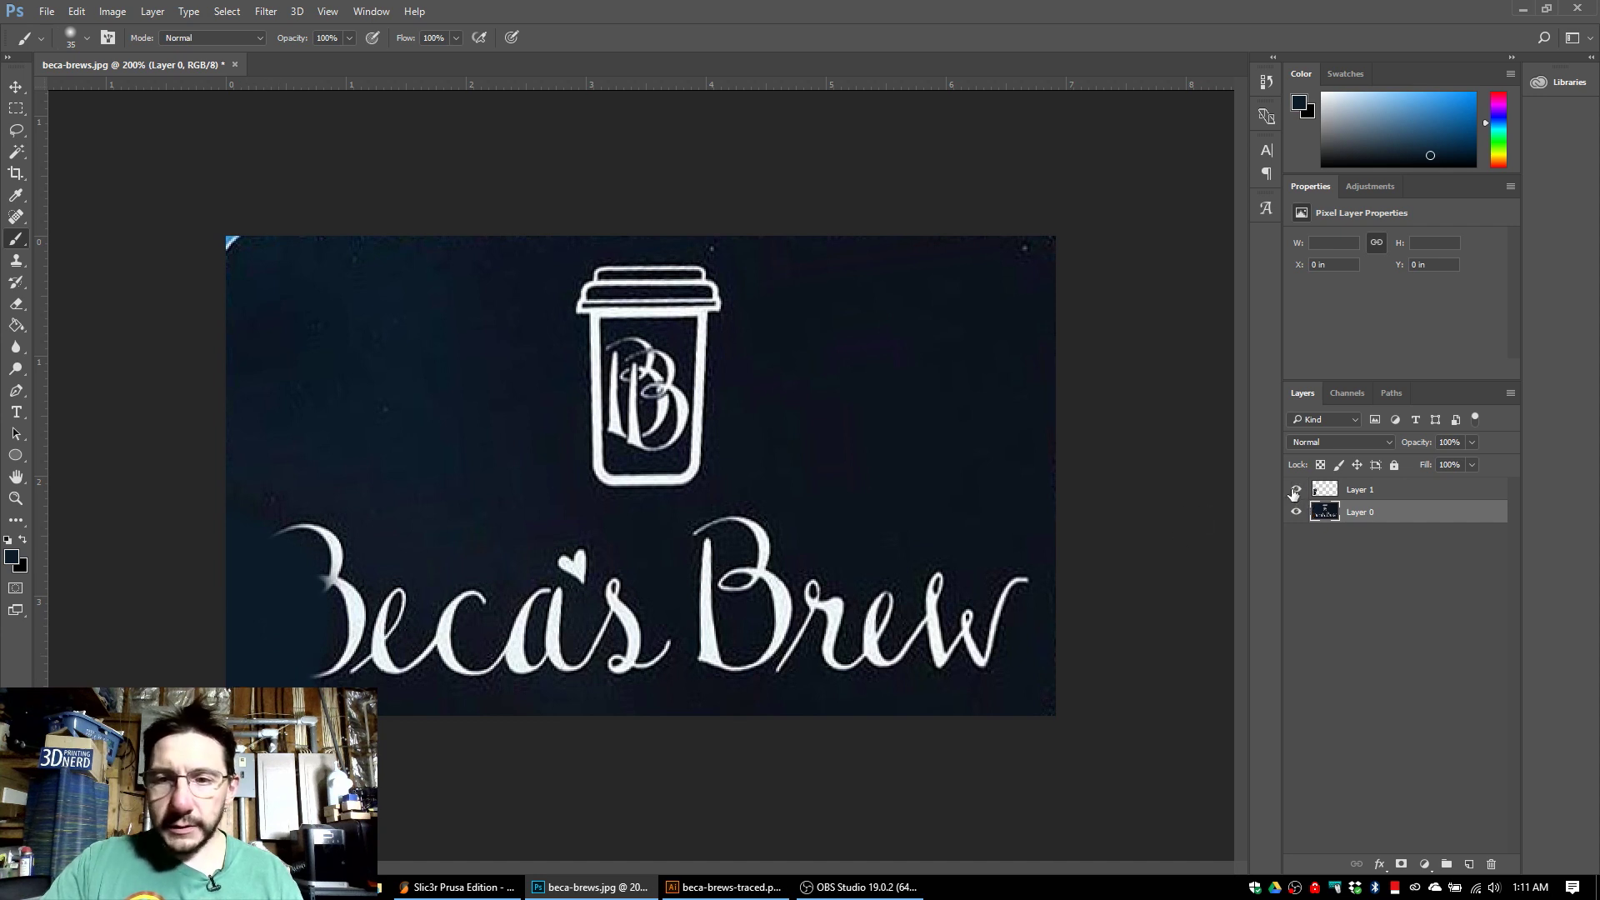
pyautogui.click(1296, 490)
pyautogui.moveTo(225, 240); pyautogui.dragTo(236, 267)
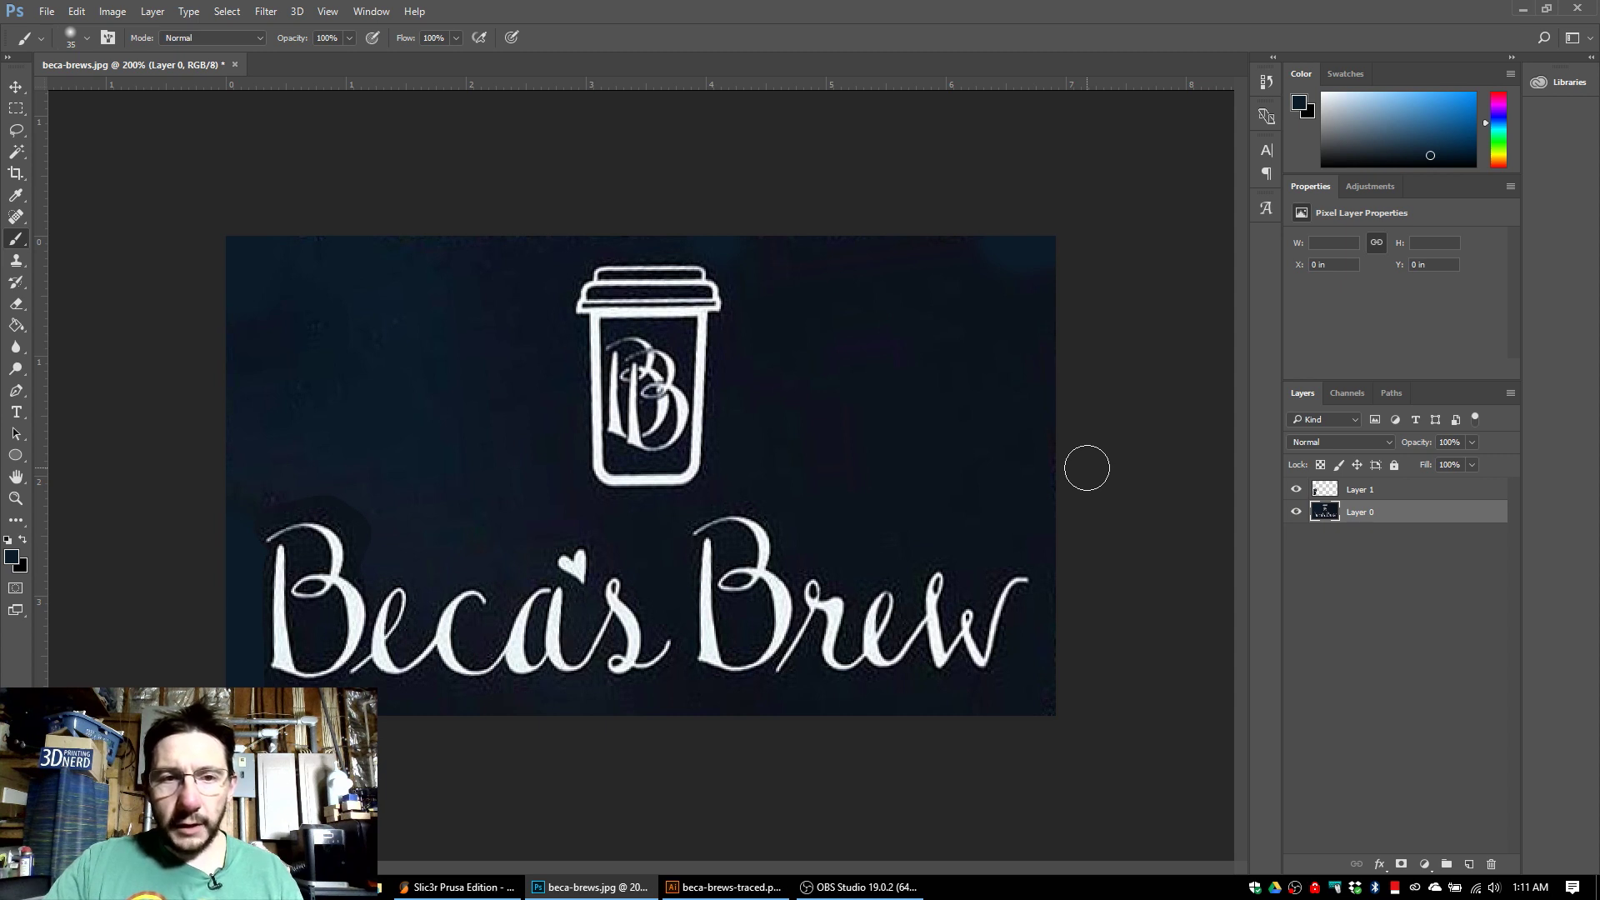
pyautogui.click(1361, 493)
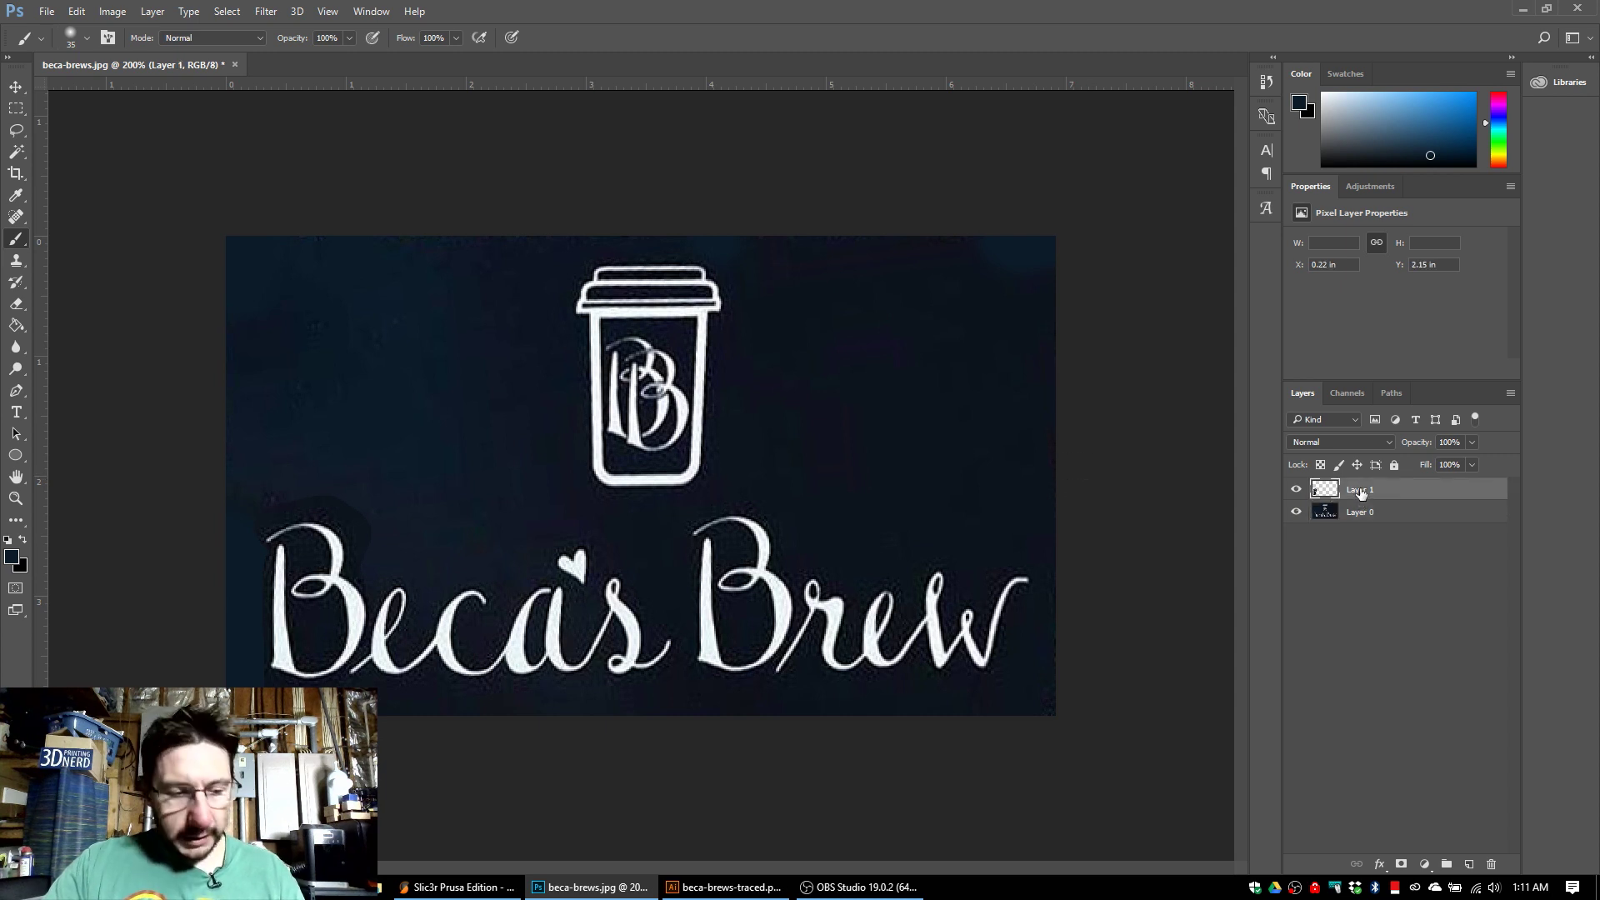
# Merge Layer 1 down into Layer 0.
pyautogui.click(99, 11)
pyautogui.moveTo(153, 11)
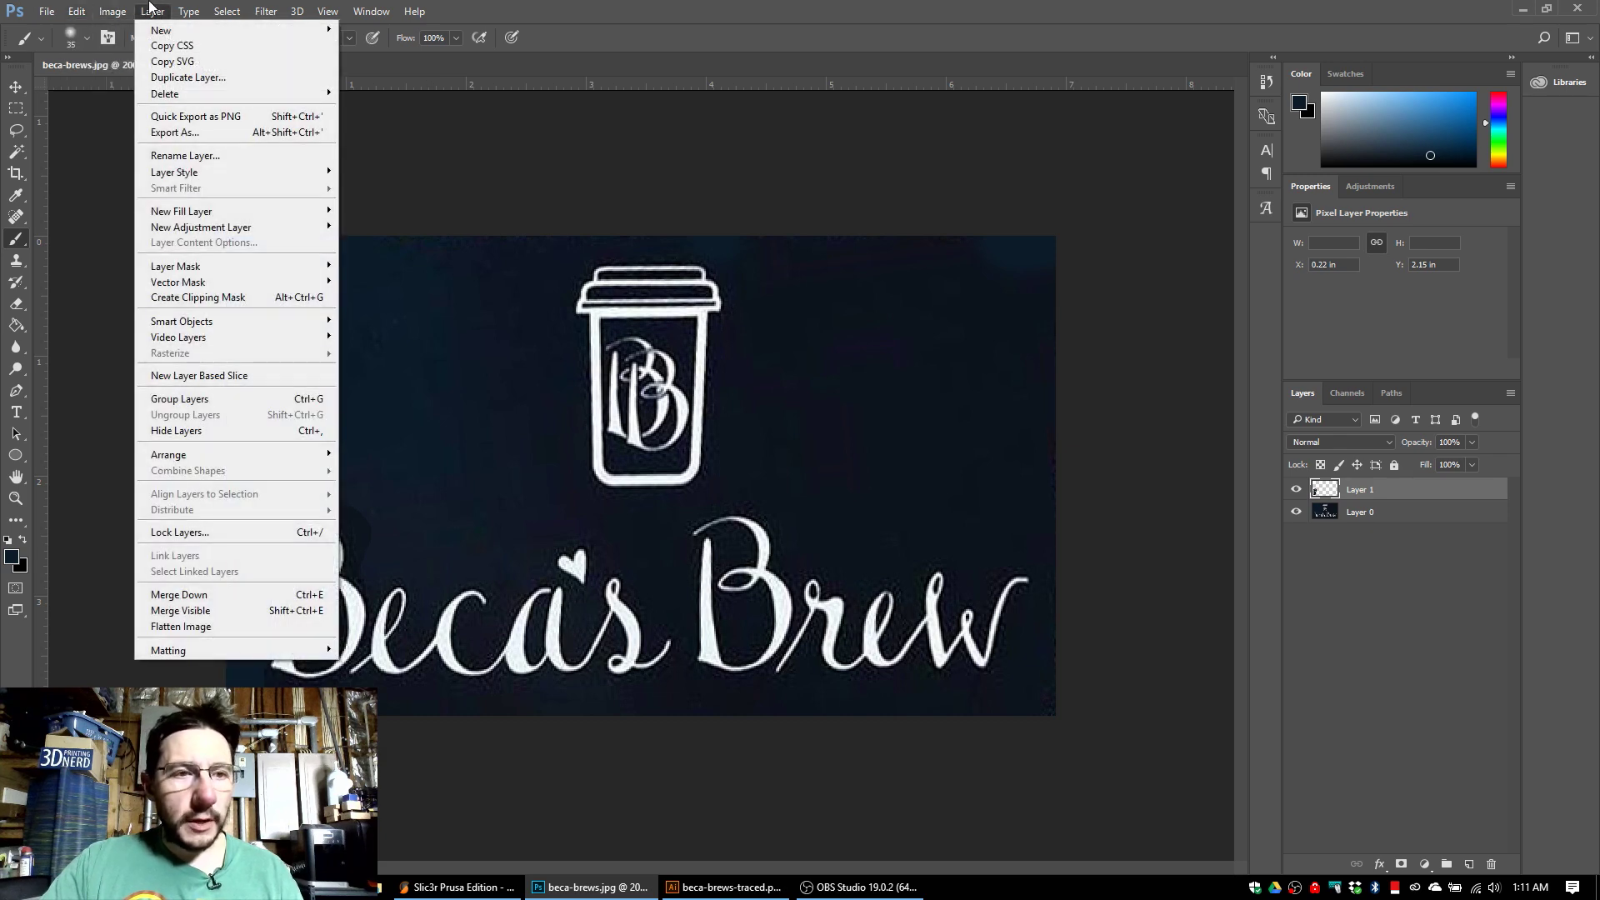
pyautogui.click(244, 596)
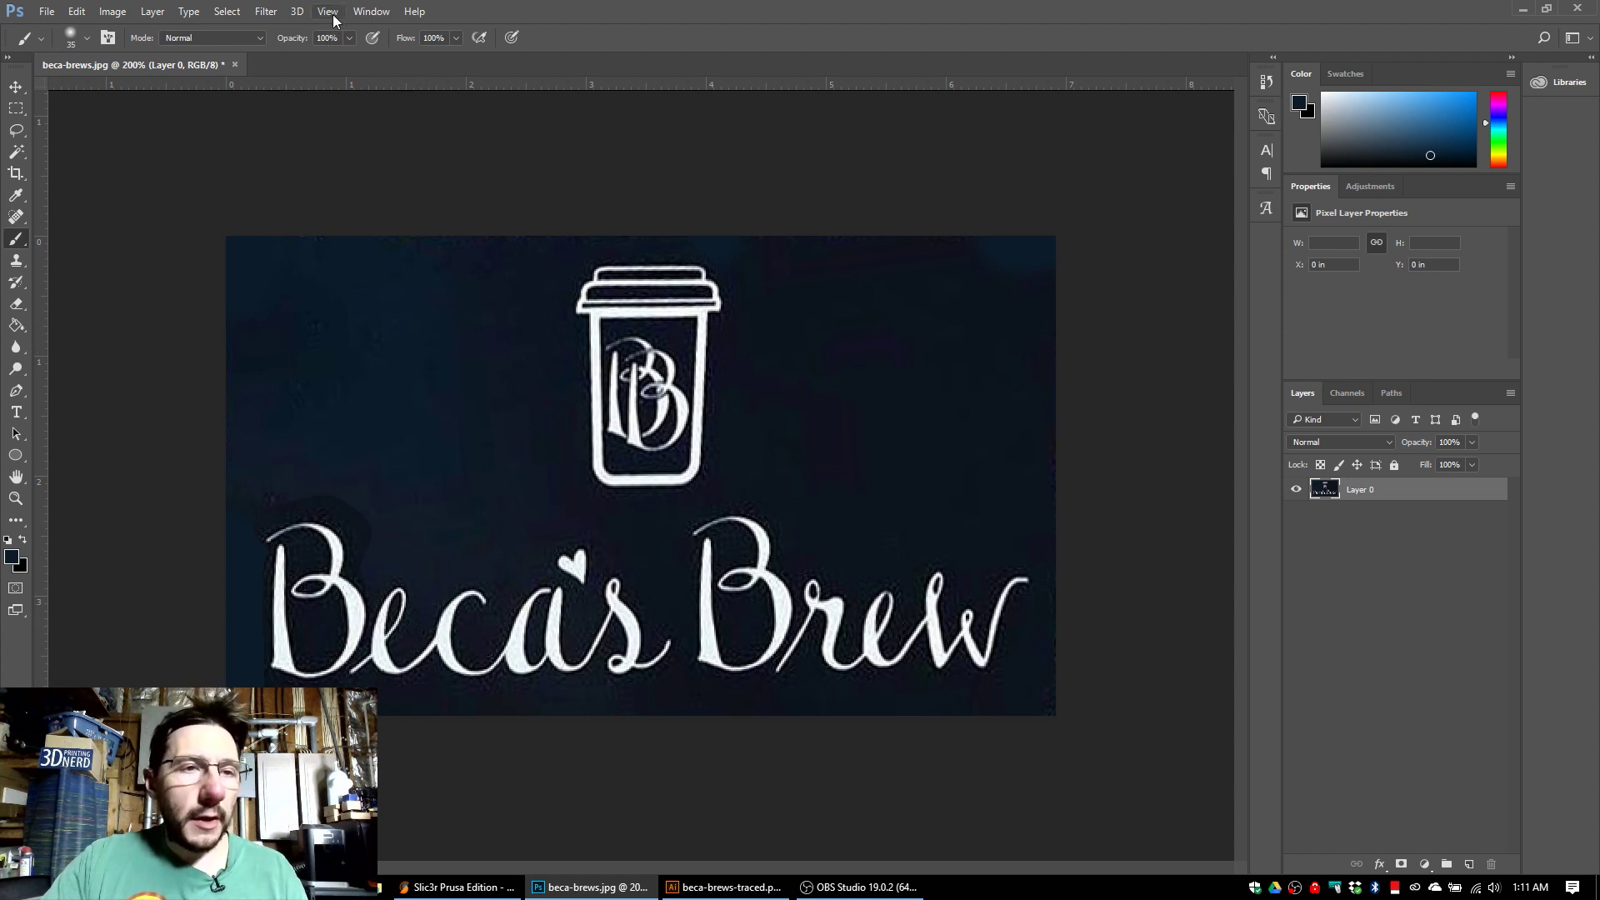
# Select the logo's Highlights with Color Range and copy them onto a new layer.
pyautogui.click(264, 12)
pyautogui.moveTo(227, 11)
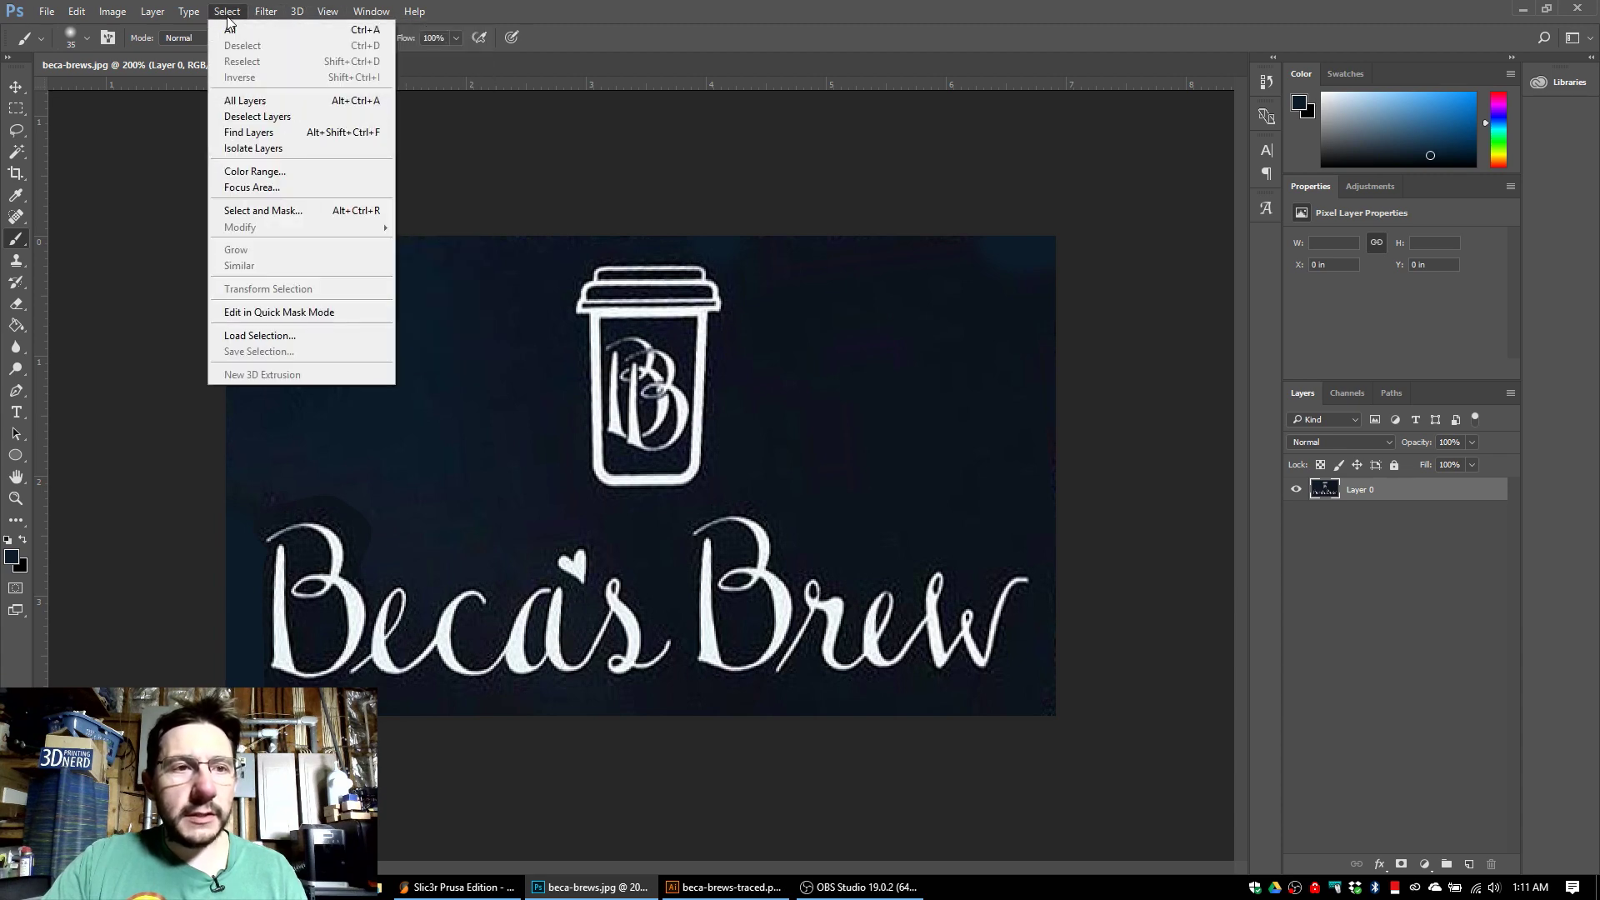
pyautogui.click(254, 171)
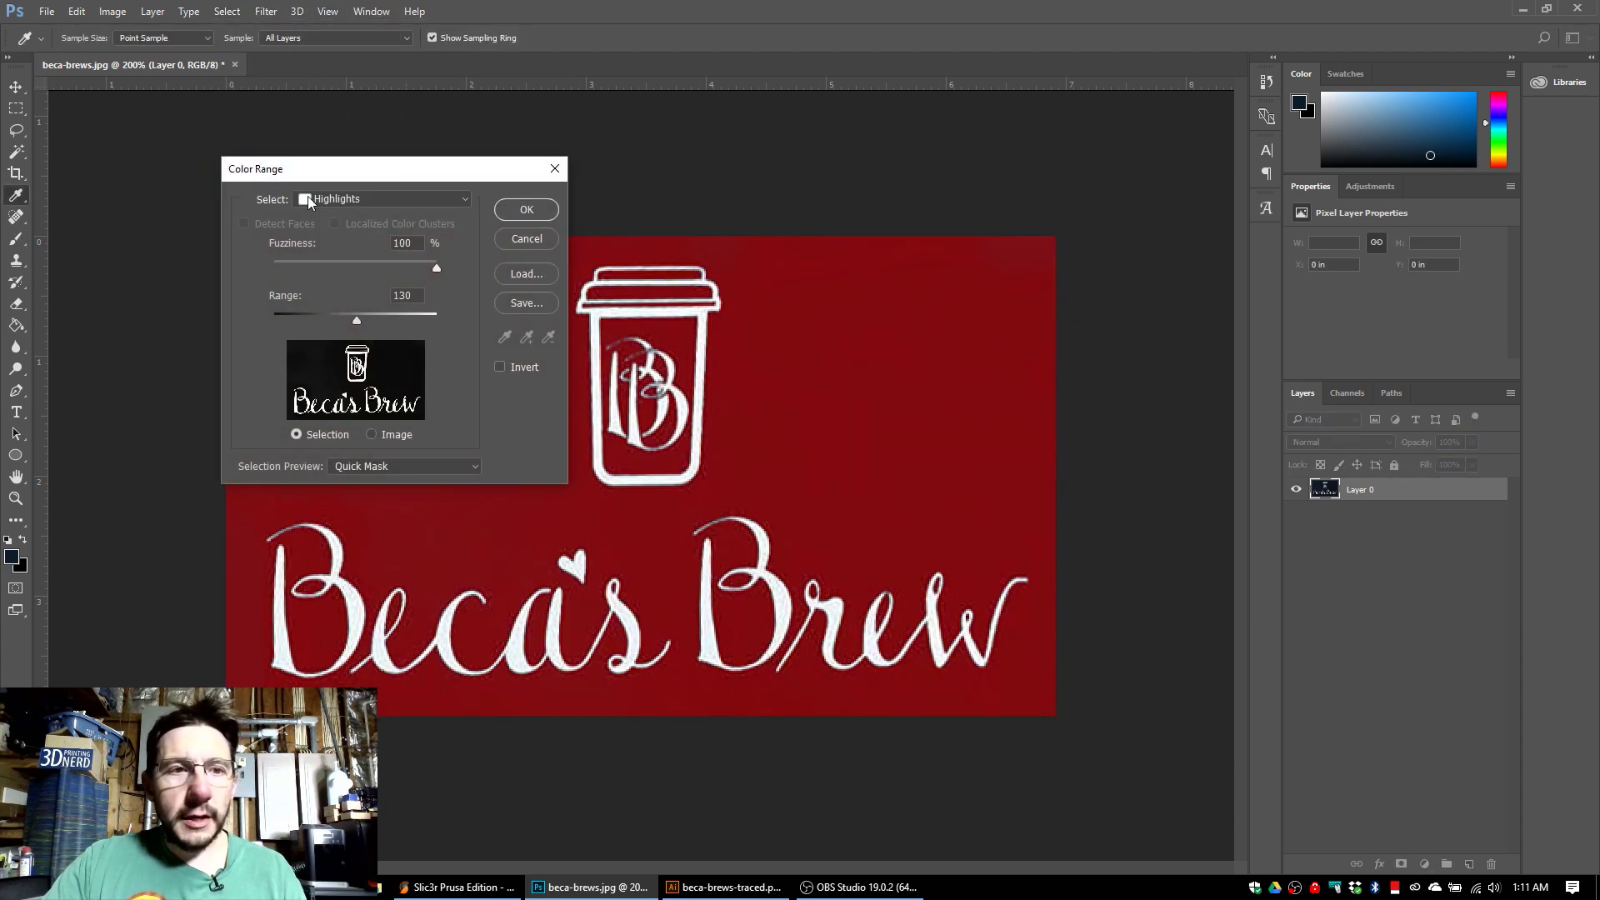
pyautogui.click(346, 201)
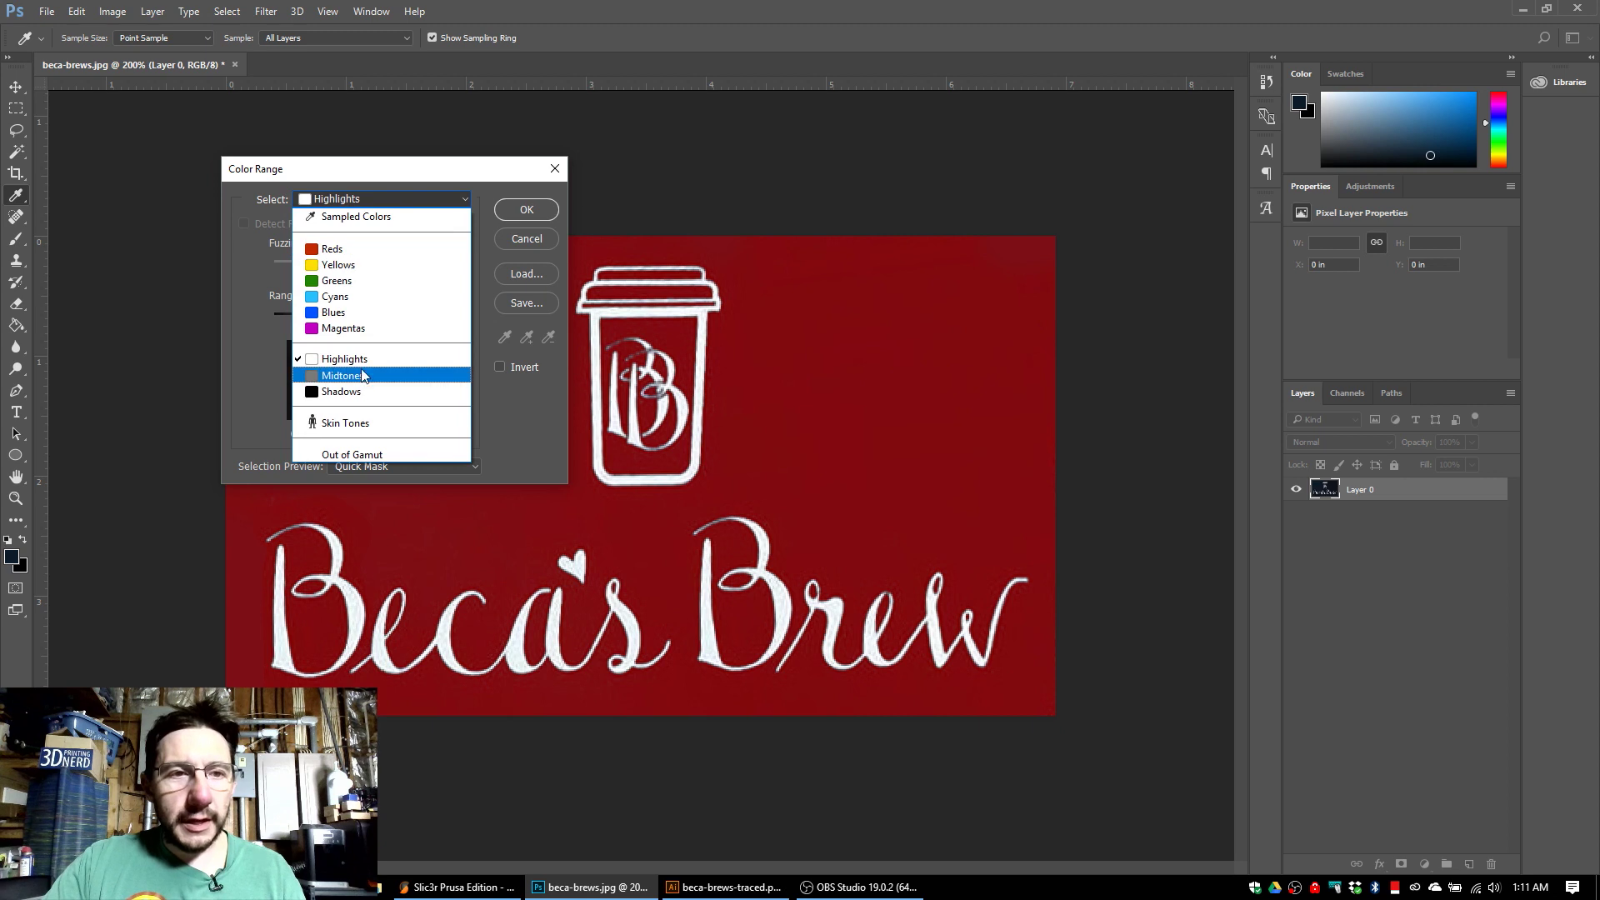
pyautogui.click(342, 358)
pyautogui.moveTo(391, 172); pyautogui.dragTo(274, 135)
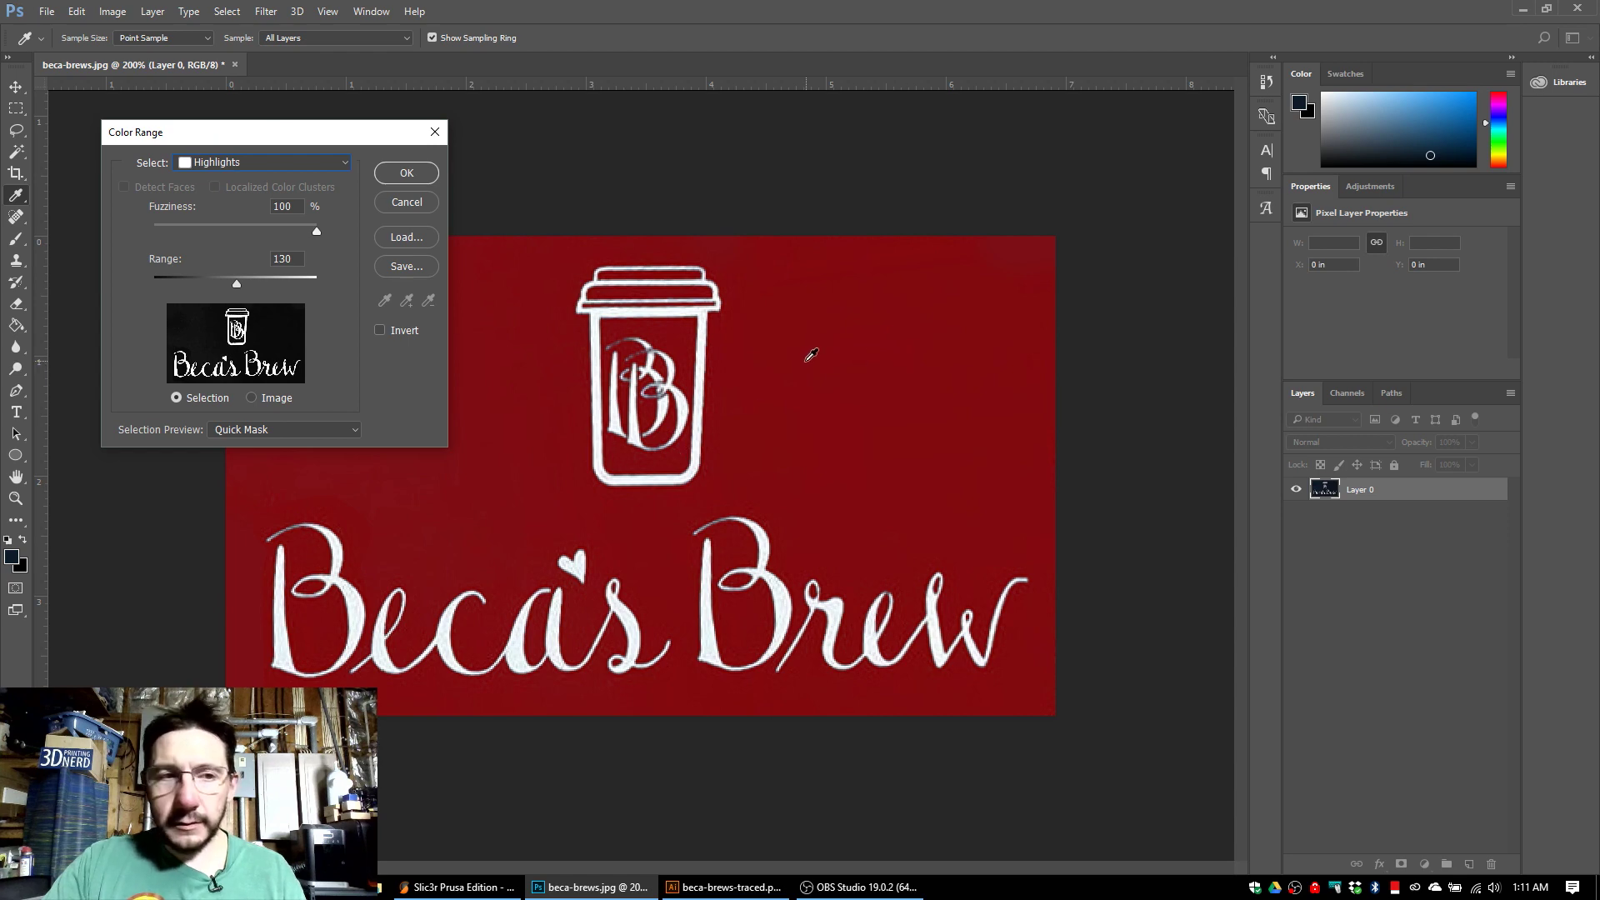
pyautogui.click(408, 171)
pyautogui.press('b')
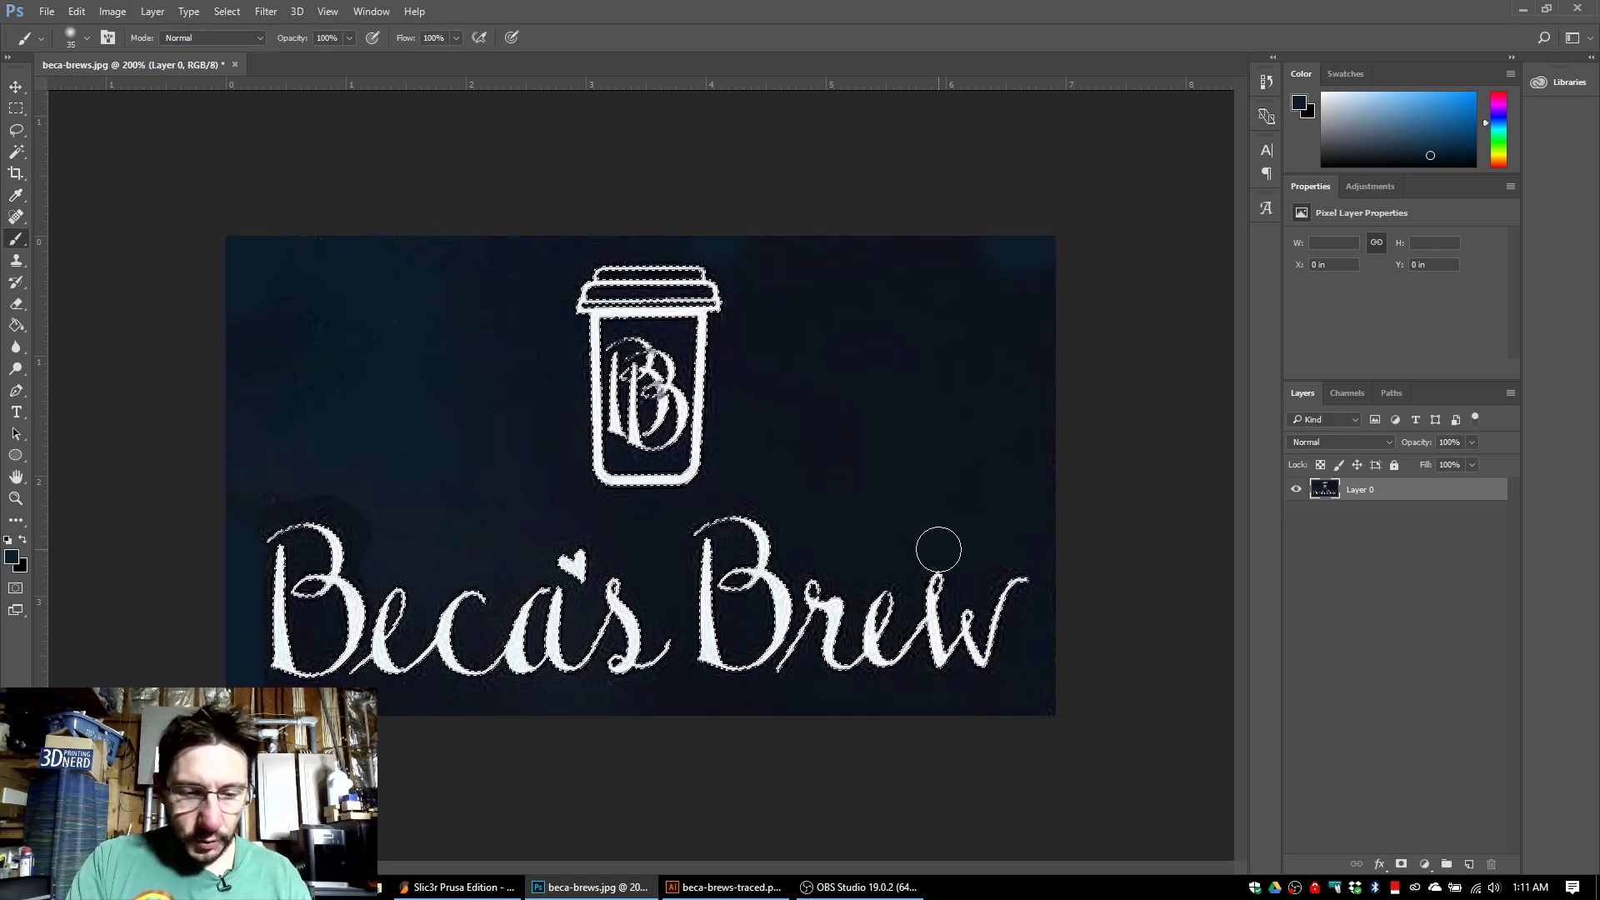
pyautogui.hotkey('ctrl', 'j')
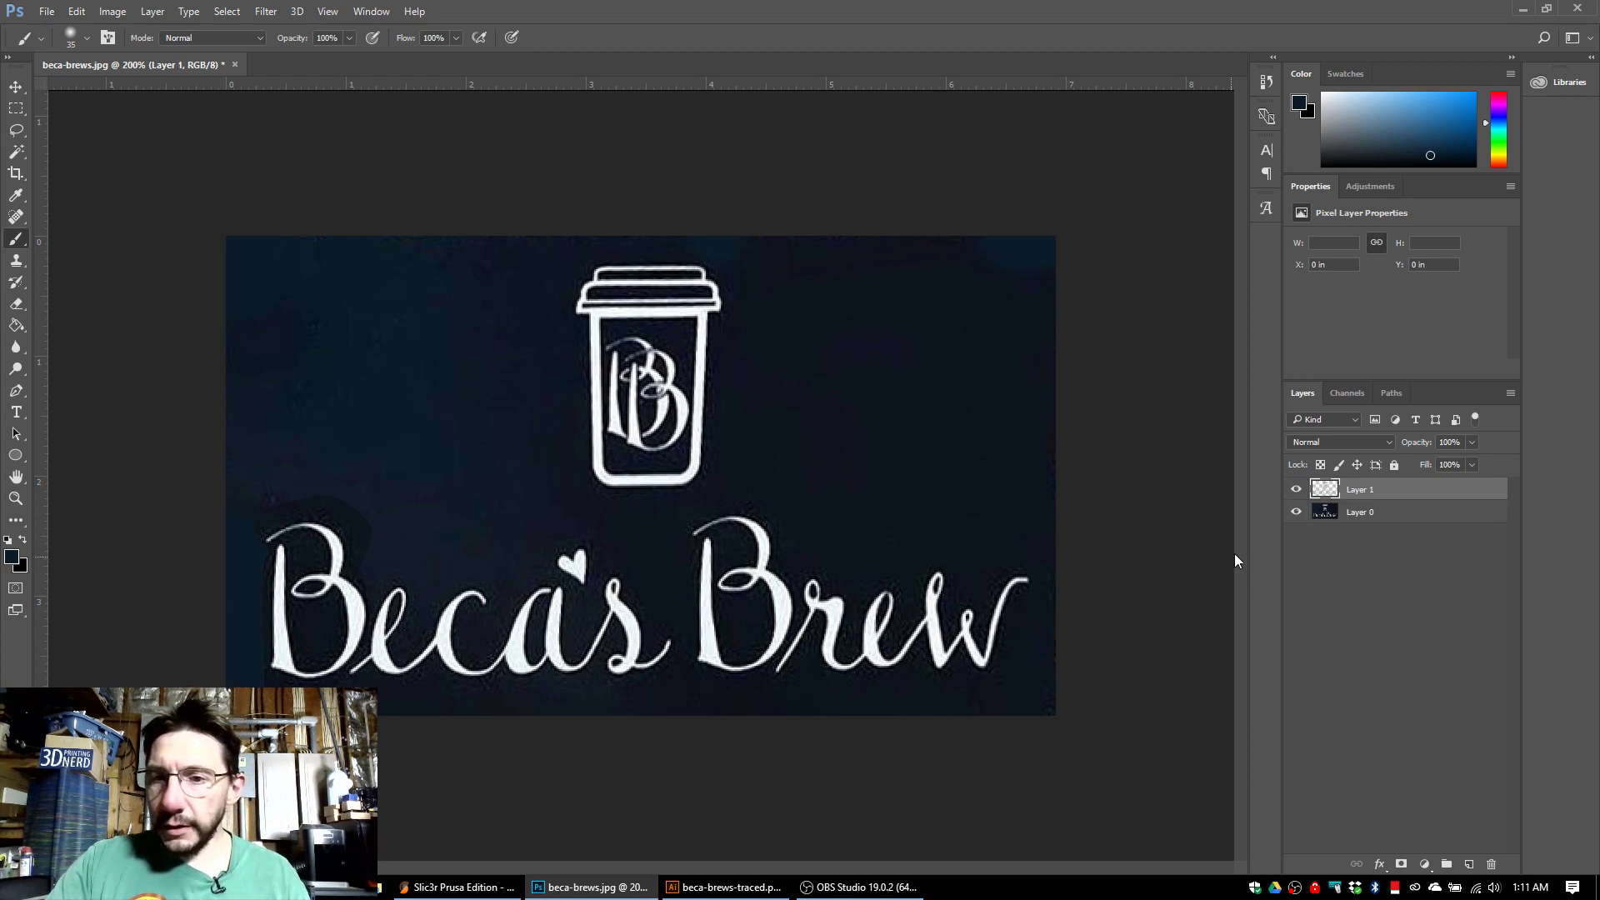
# Hide Layer 0 and give the new Layer 1 a black Color Overlay.
pyautogui.click(1297, 514)
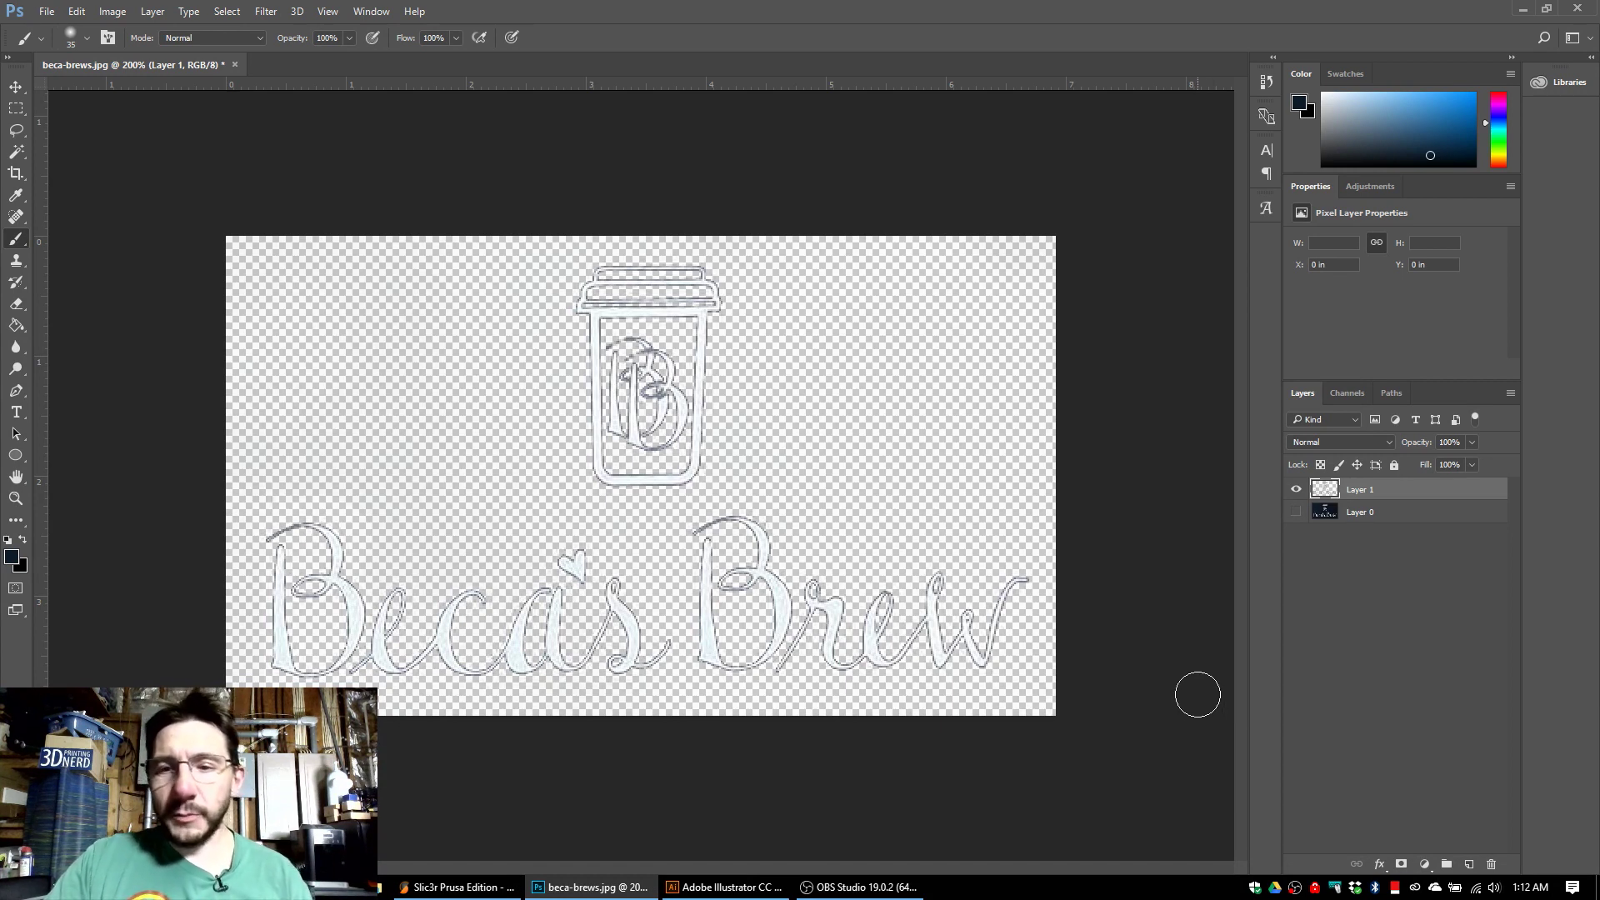
pyautogui.rightClick(1330, 491)
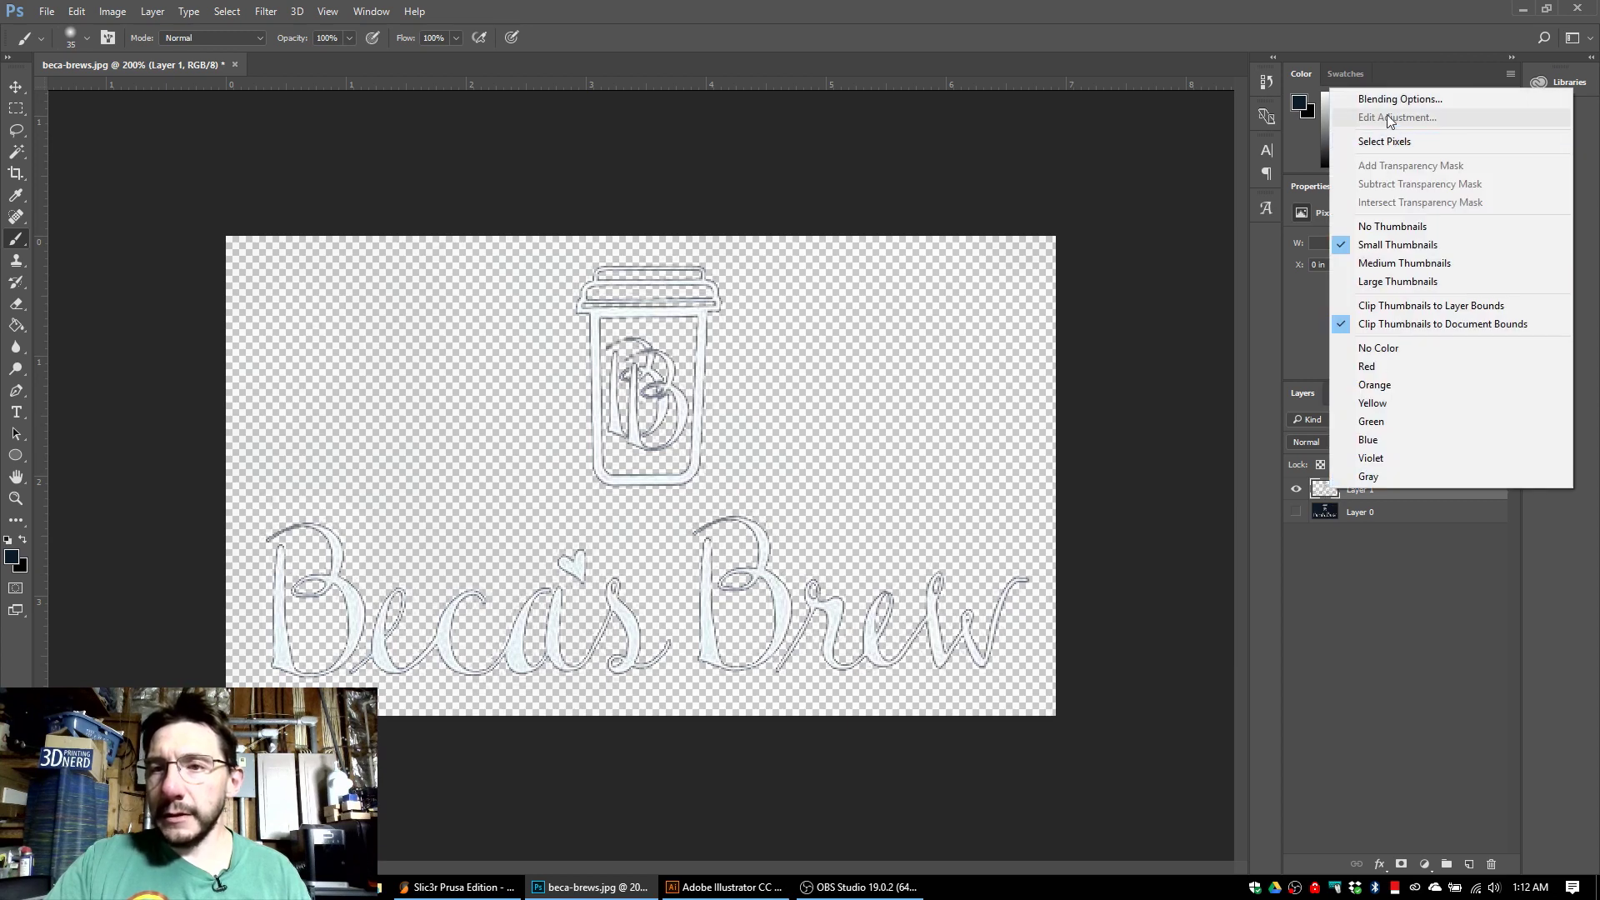
pyautogui.click(1409, 97)
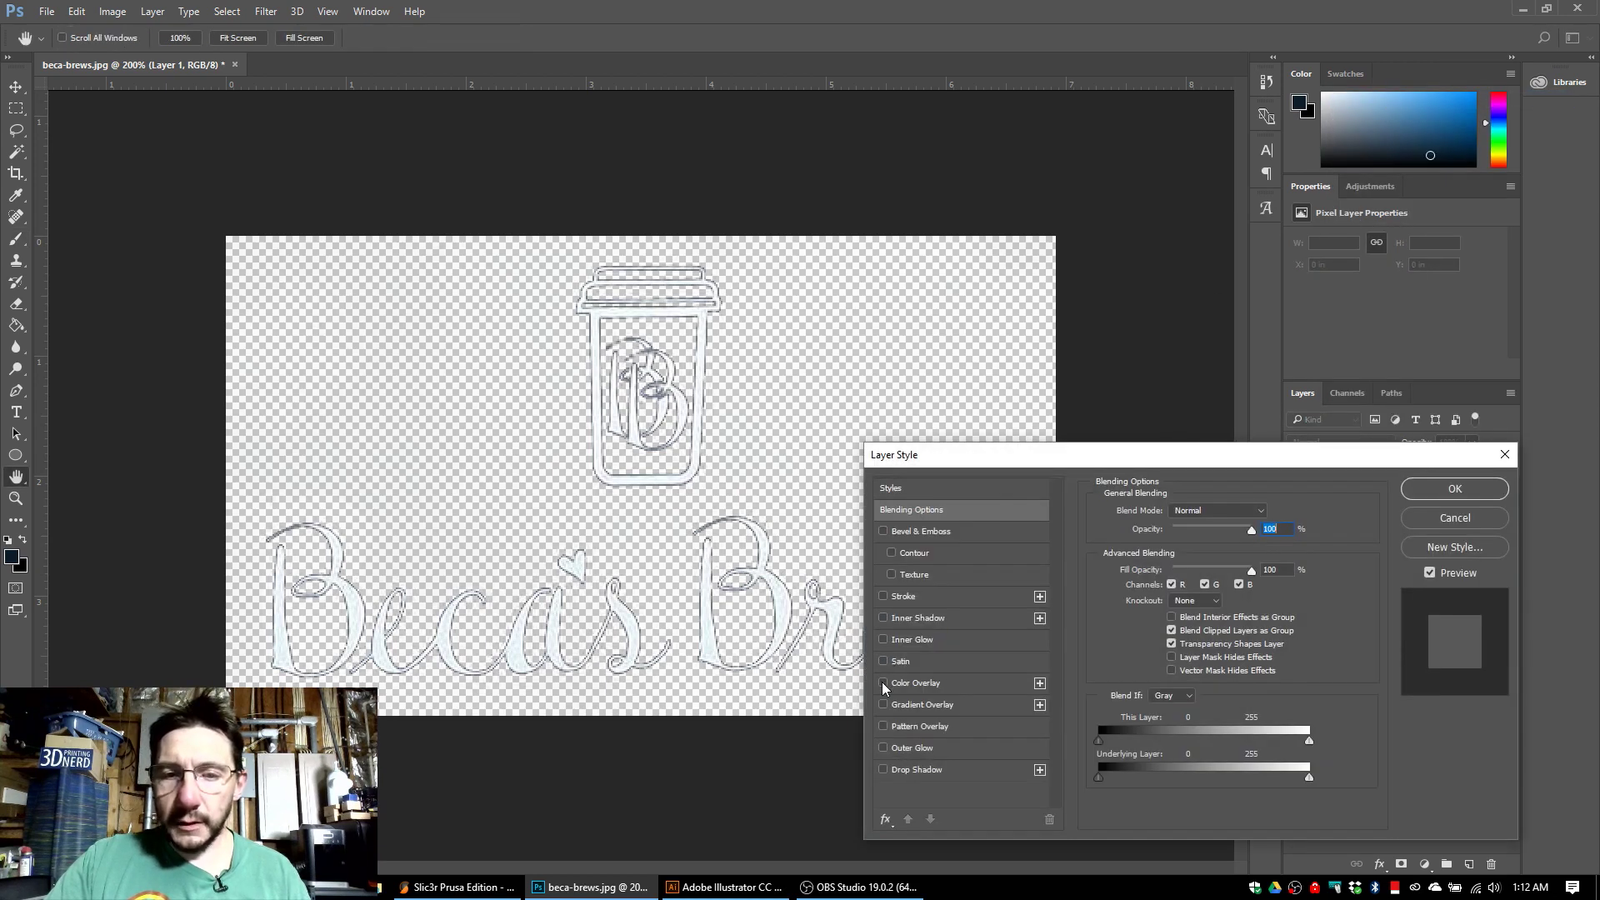
pyautogui.click(883, 683)
pyautogui.click(919, 684)
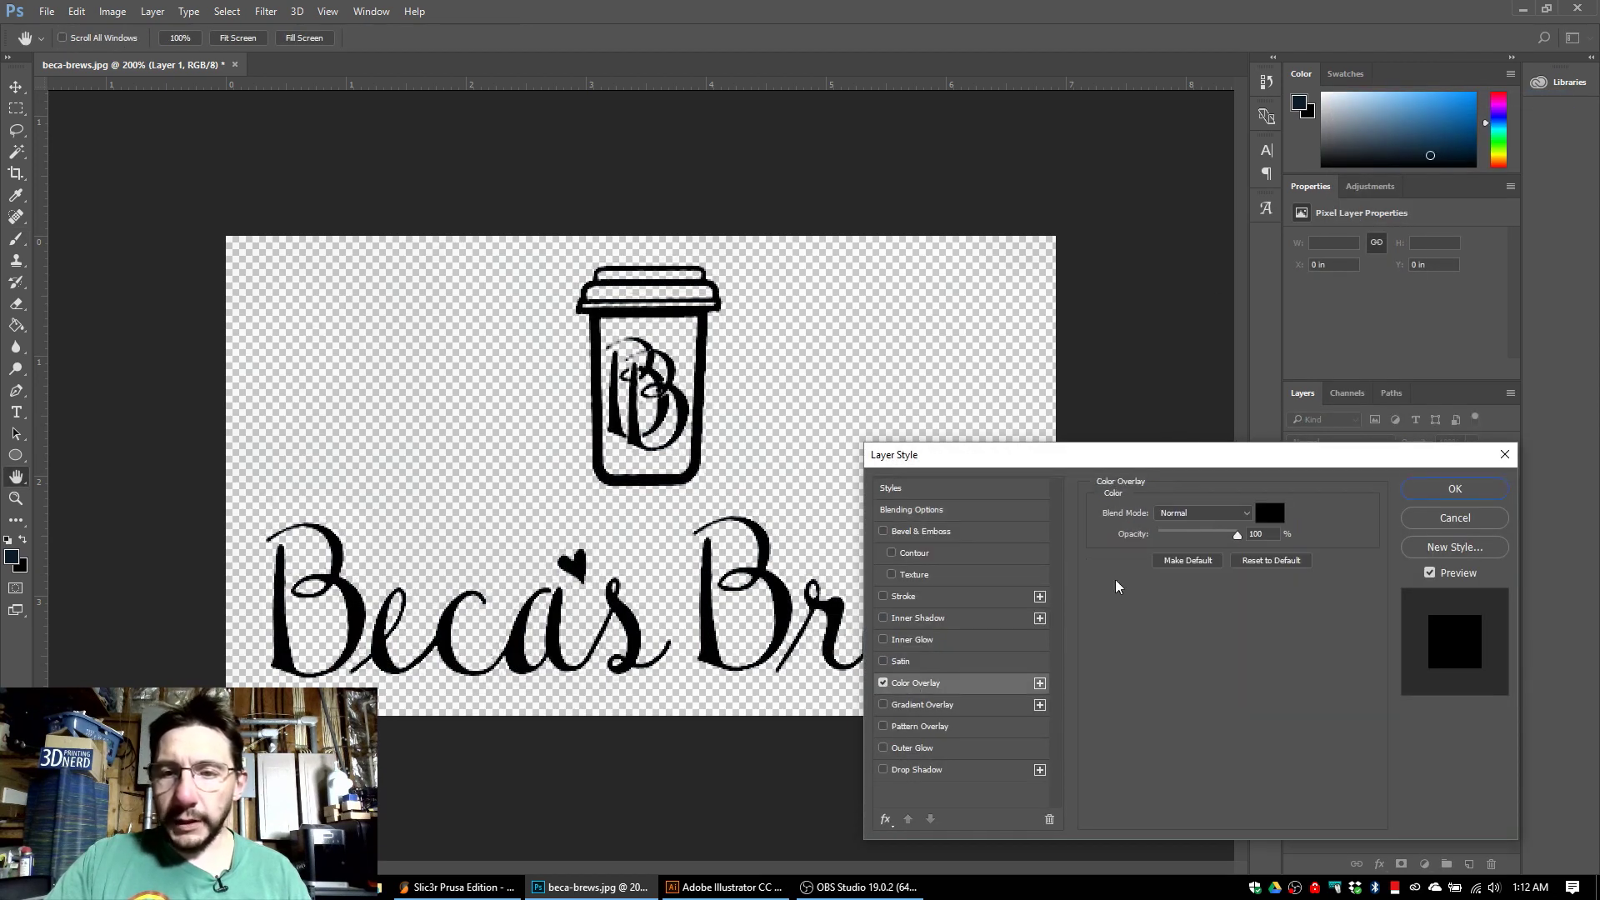
pyautogui.click(1443, 490)
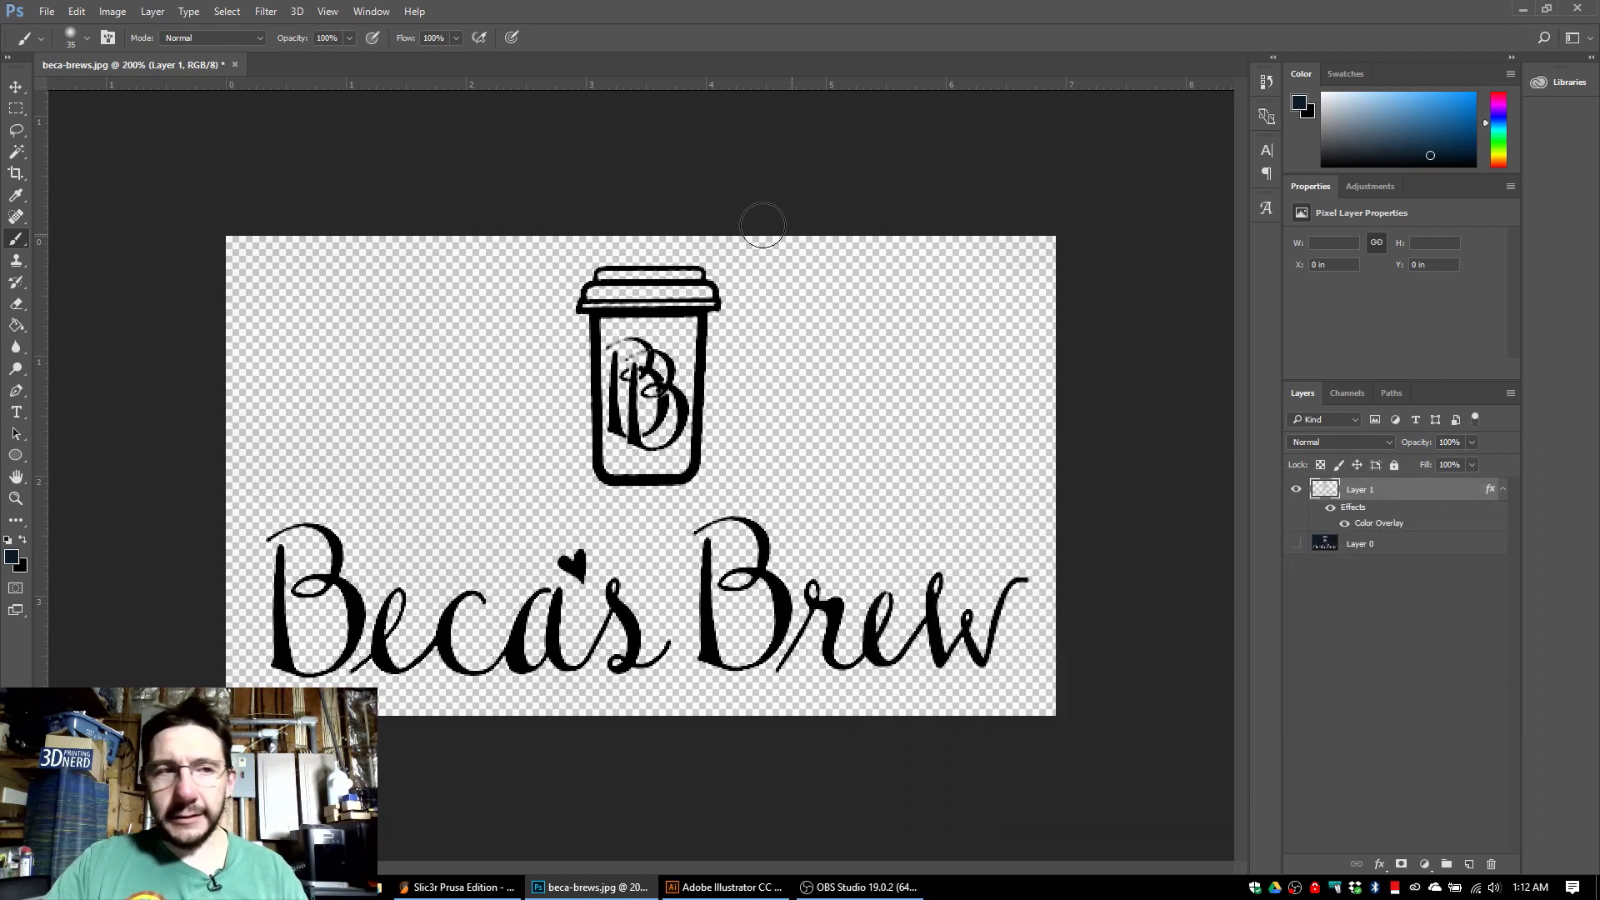
# Quick Export the transparent logo as beca-brews.png.
pyautogui.click(47, 12)
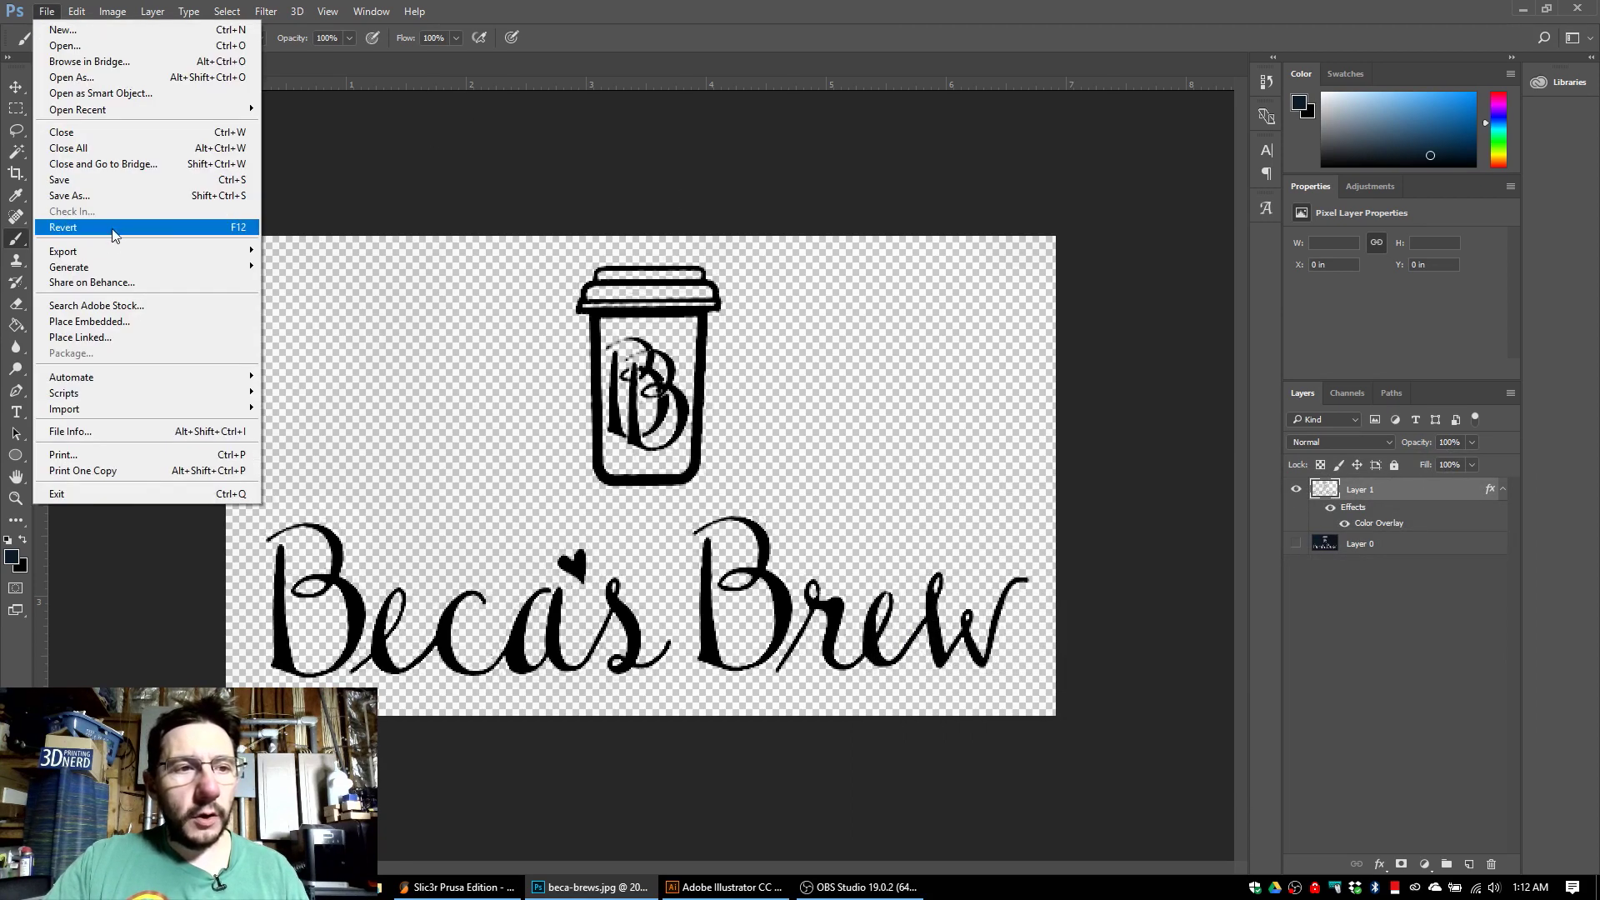
pyautogui.moveTo(116, 251)
pyautogui.click(333, 254)
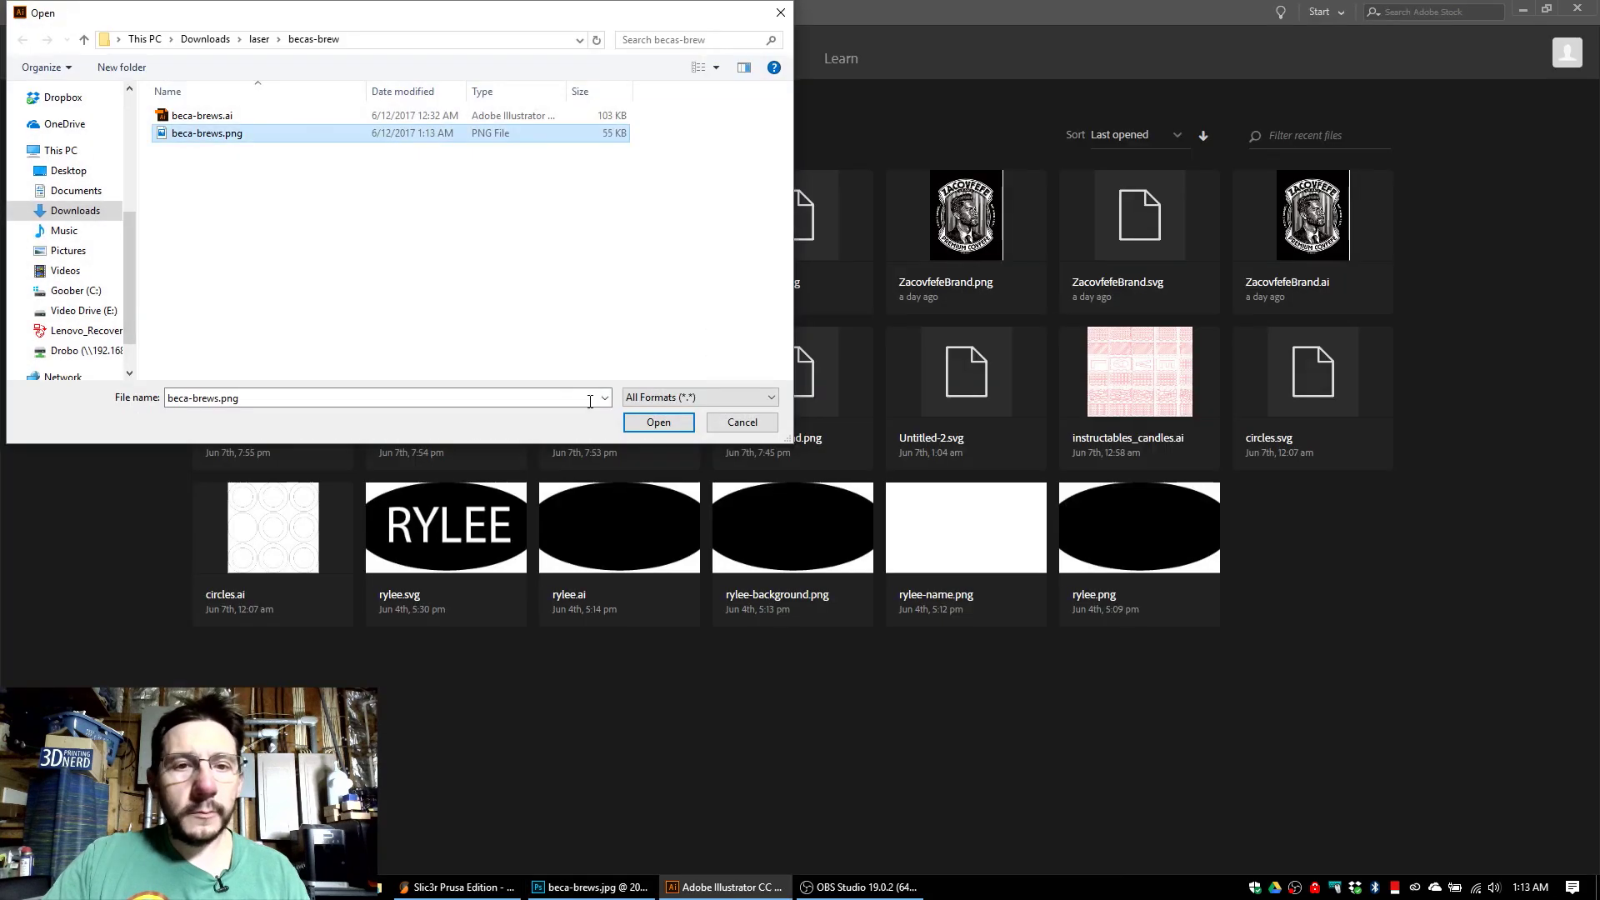
# Open beca-brews.png in Illustrator and Image Trace it with the Line Art preset.
pyautogui.click(655, 426)
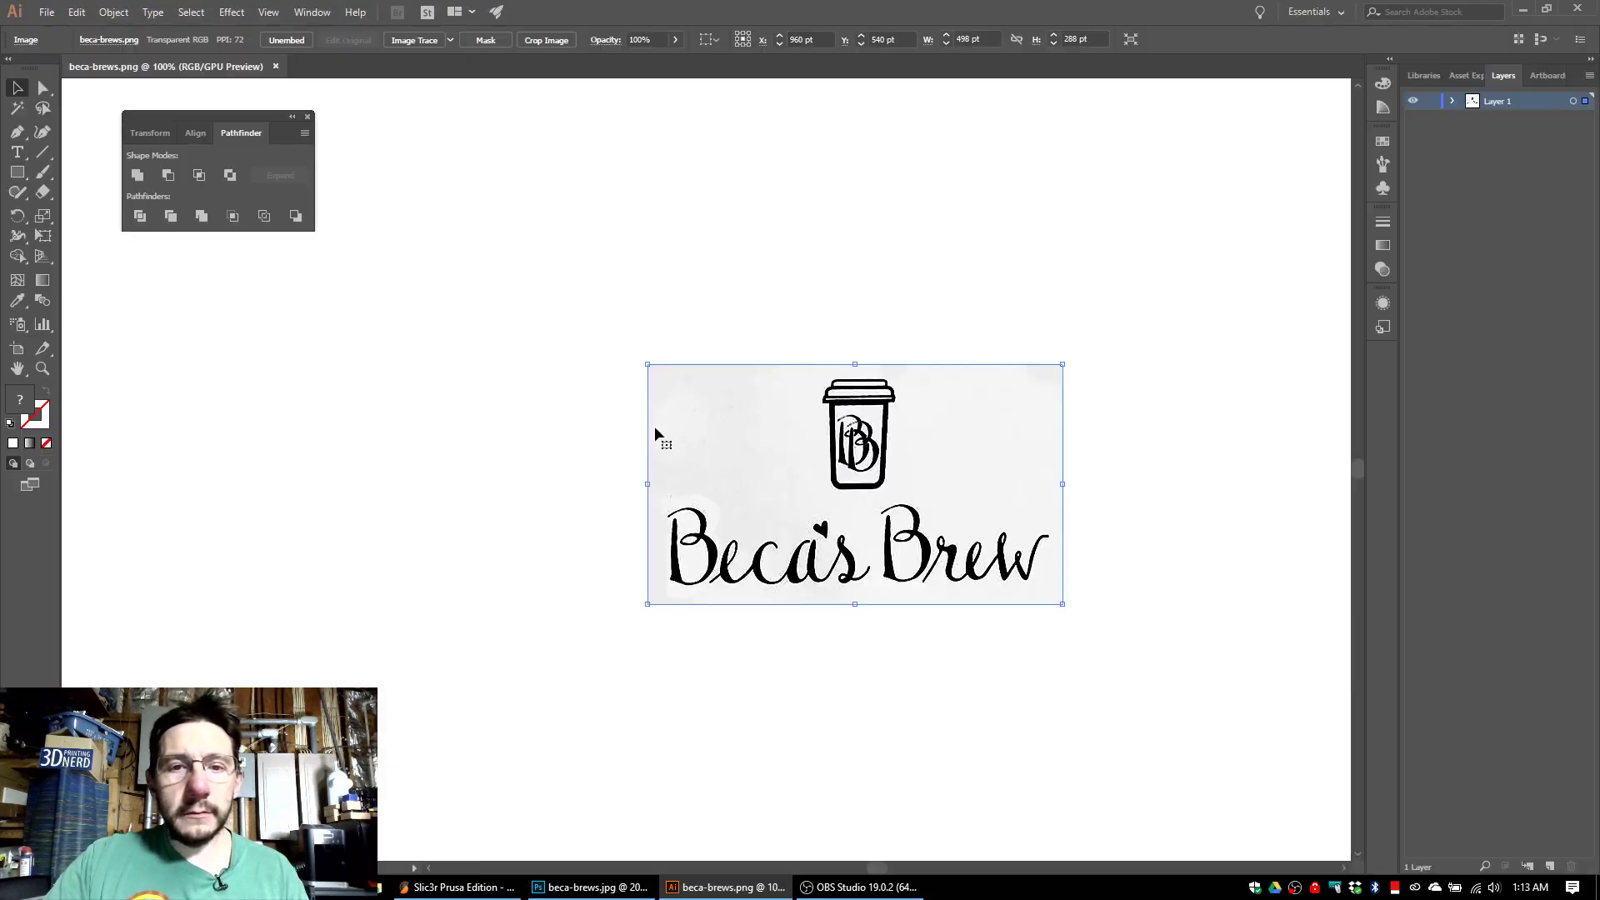
pyautogui.moveTo(978, 438); pyautogui.dragTo(798, 420)
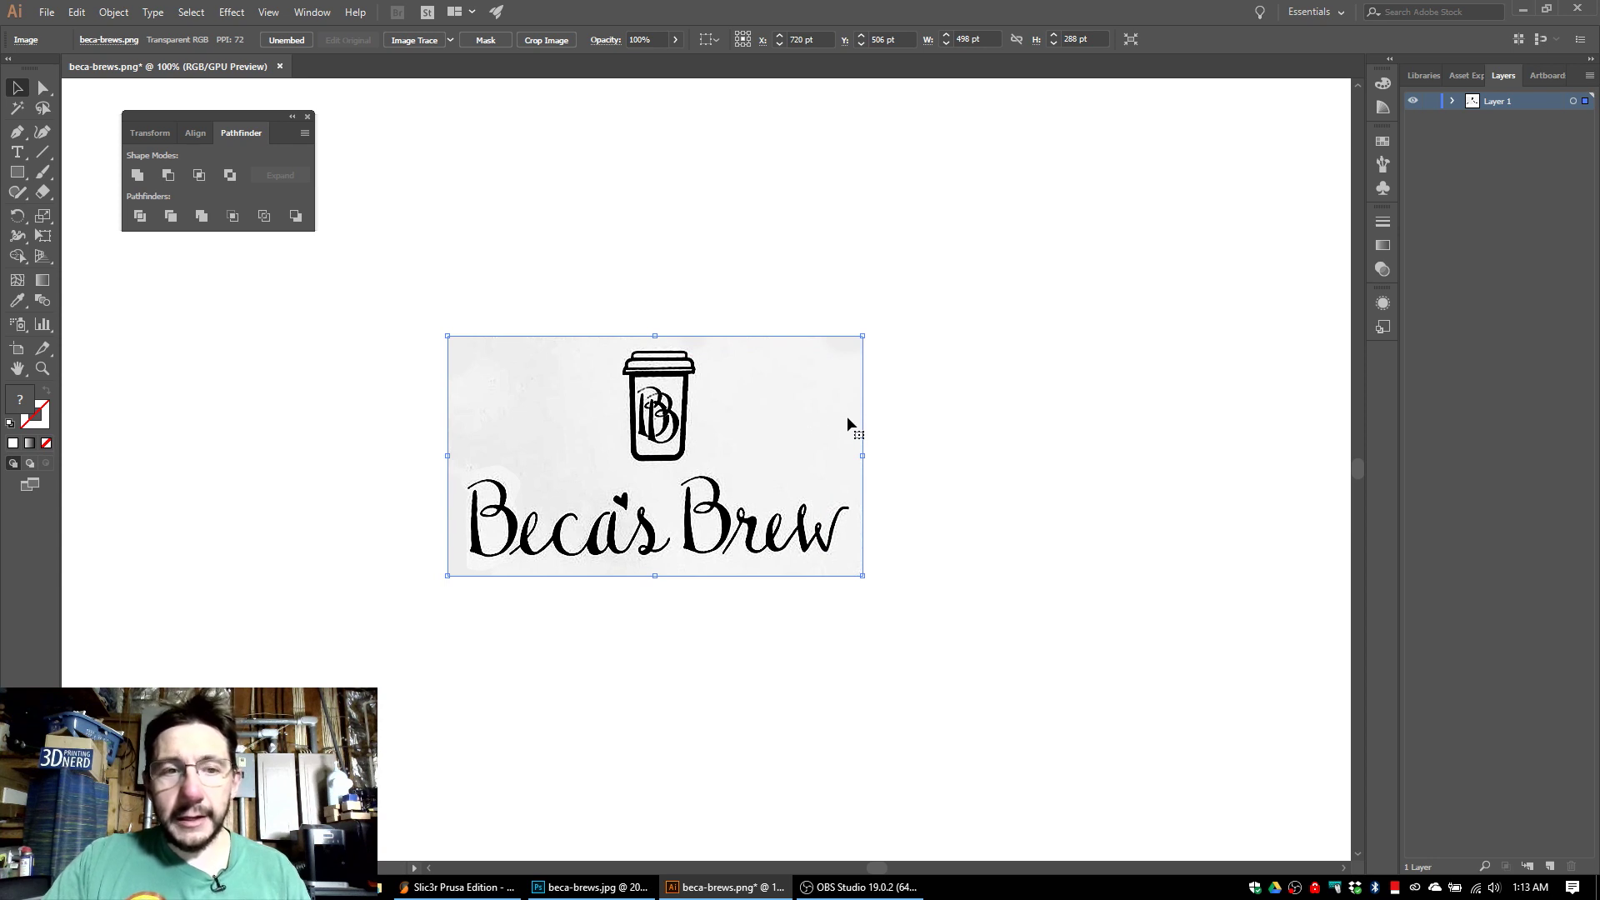
pyautogui.click(414, 41)
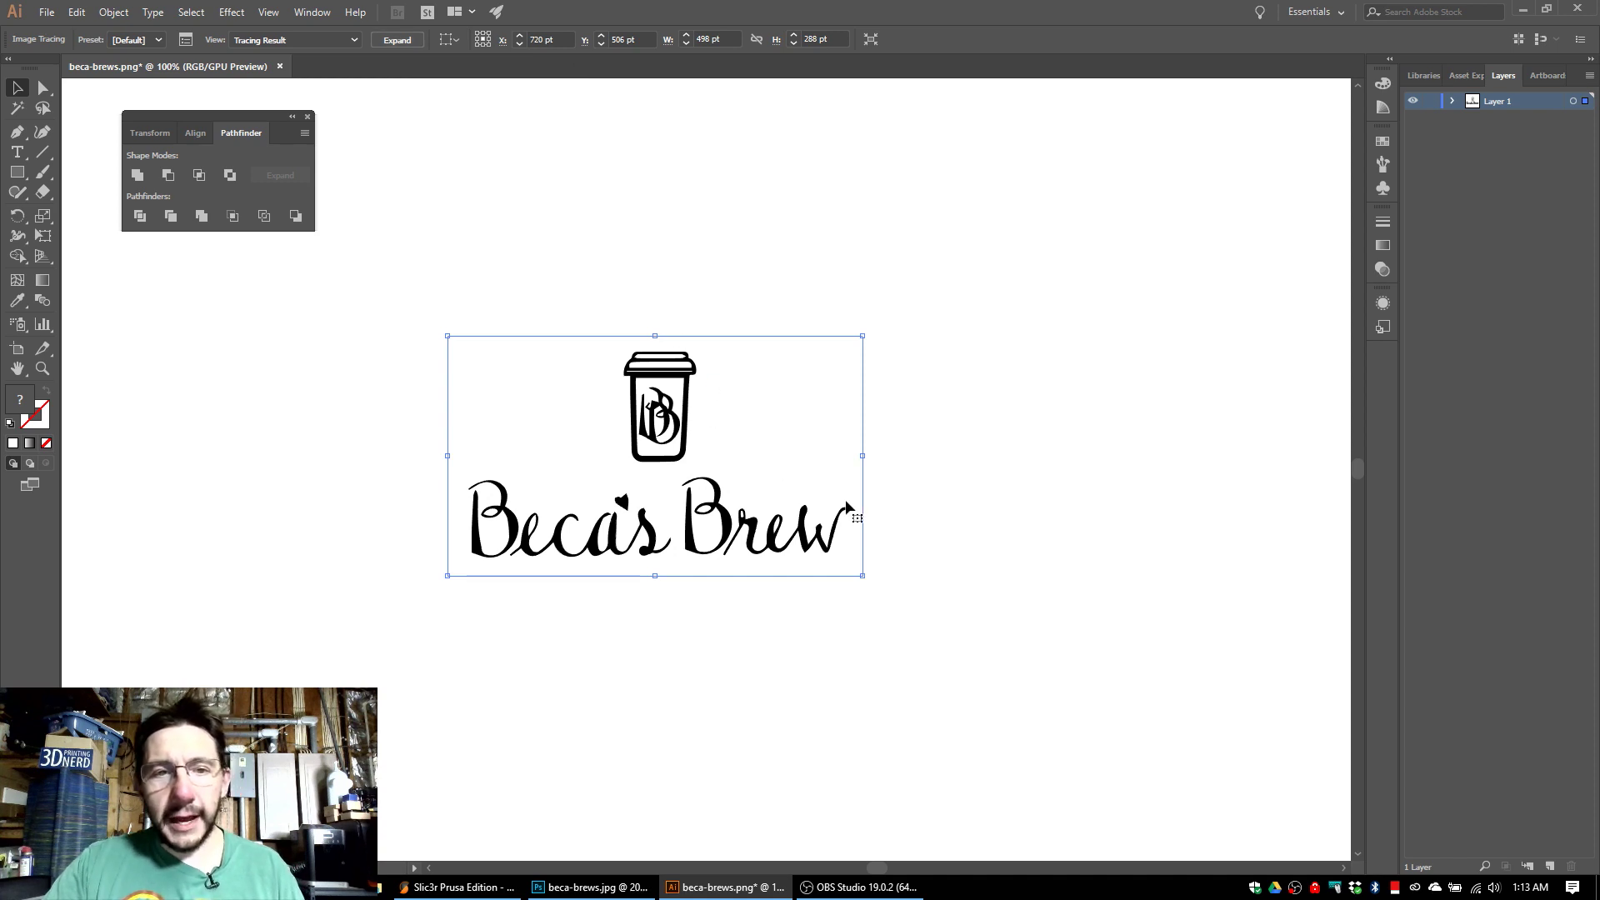
pyautogui.click(158, 40)
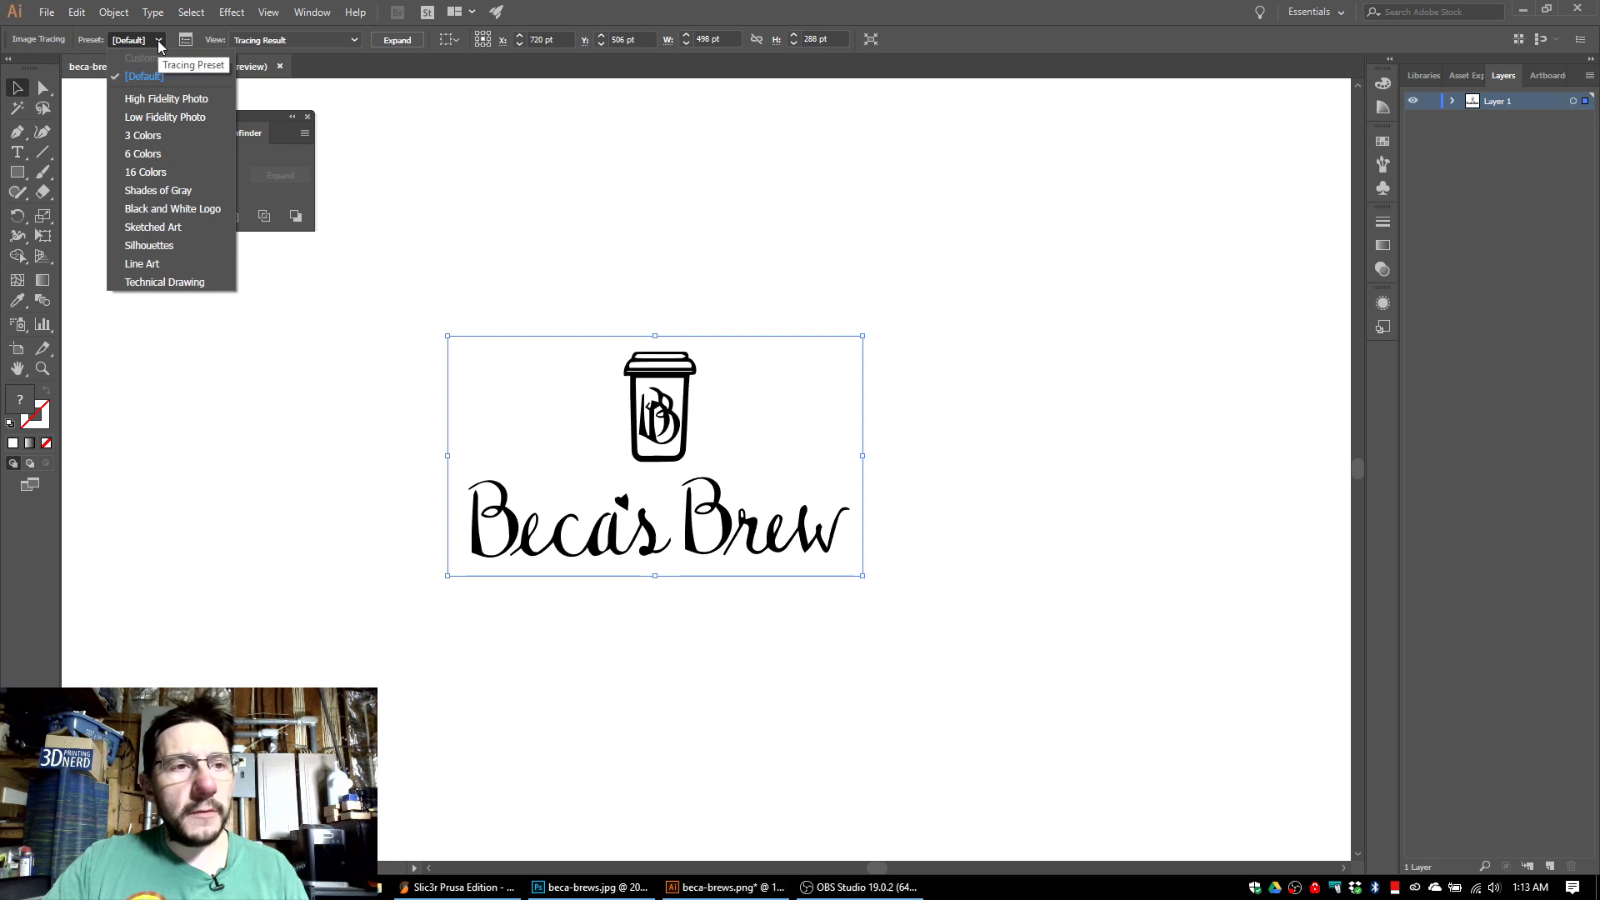
pyautogui.click(160, 265)
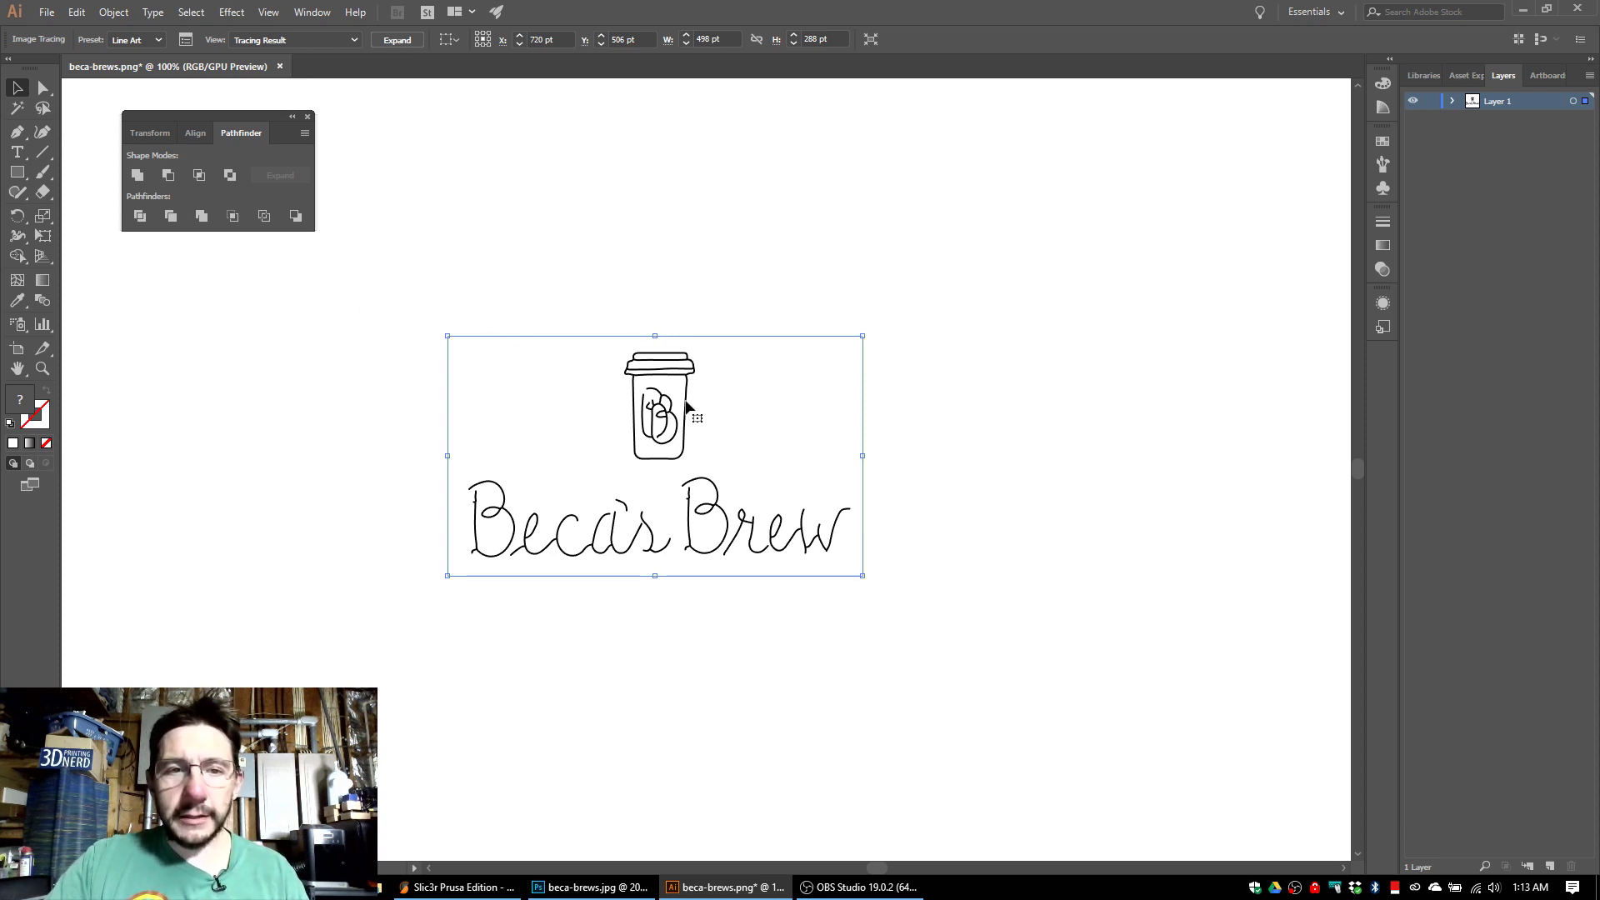
pyautogui.click(47, 13)
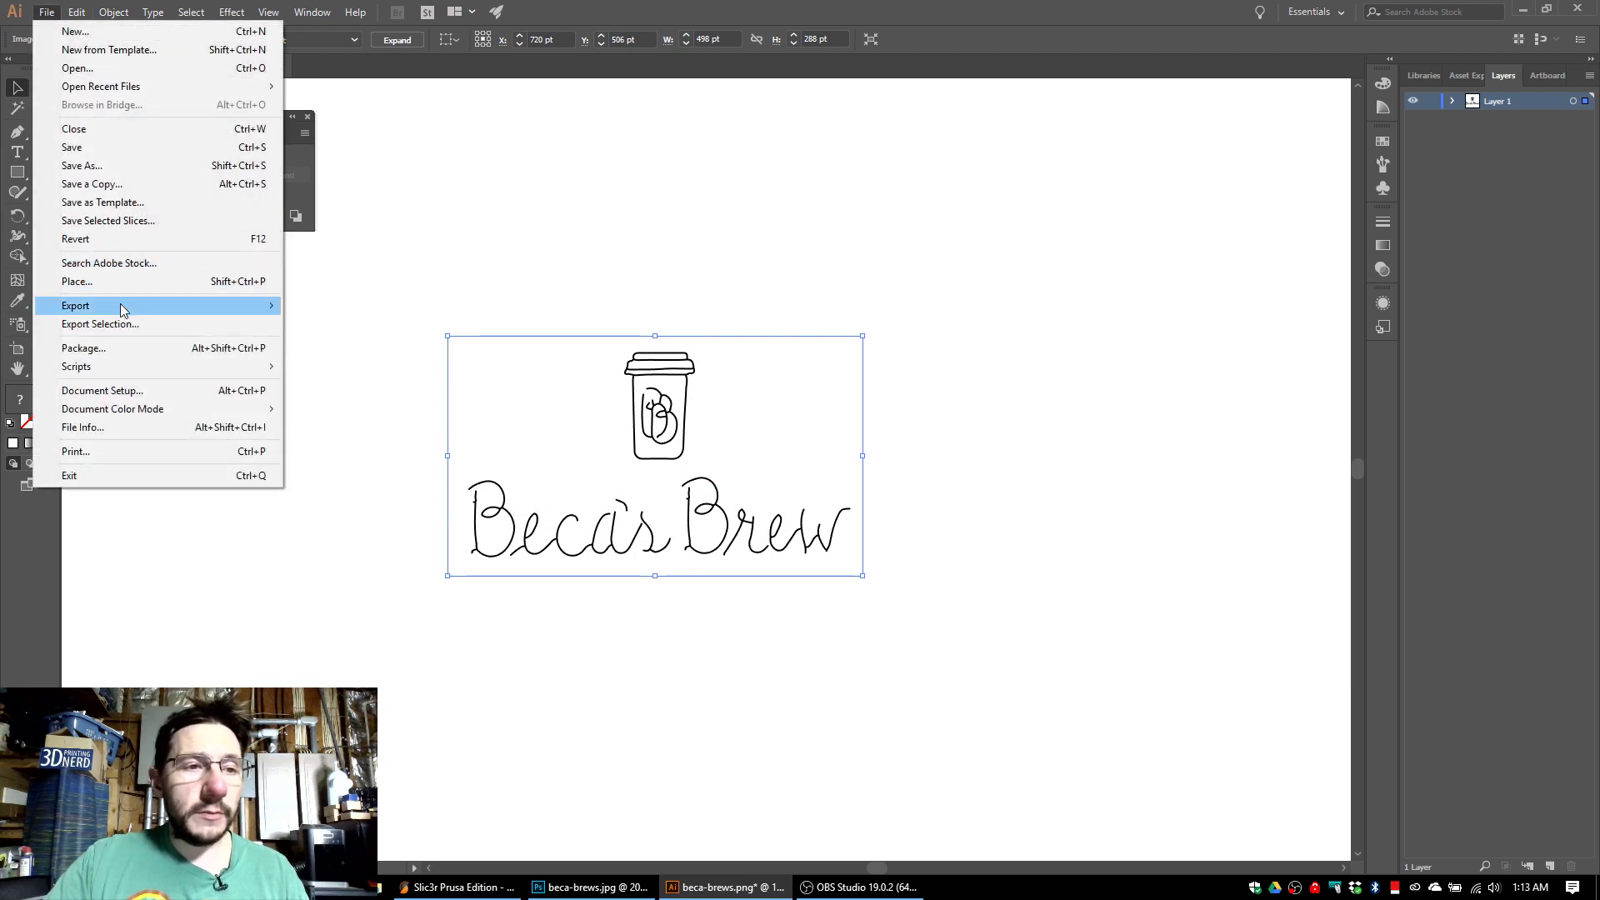
# Export the traced logo with Export As as beca-brews-for-laser.png, accepting the PNG options.
pyautogui.moveTo(241, 306)
pyautogui.click(325, 326)
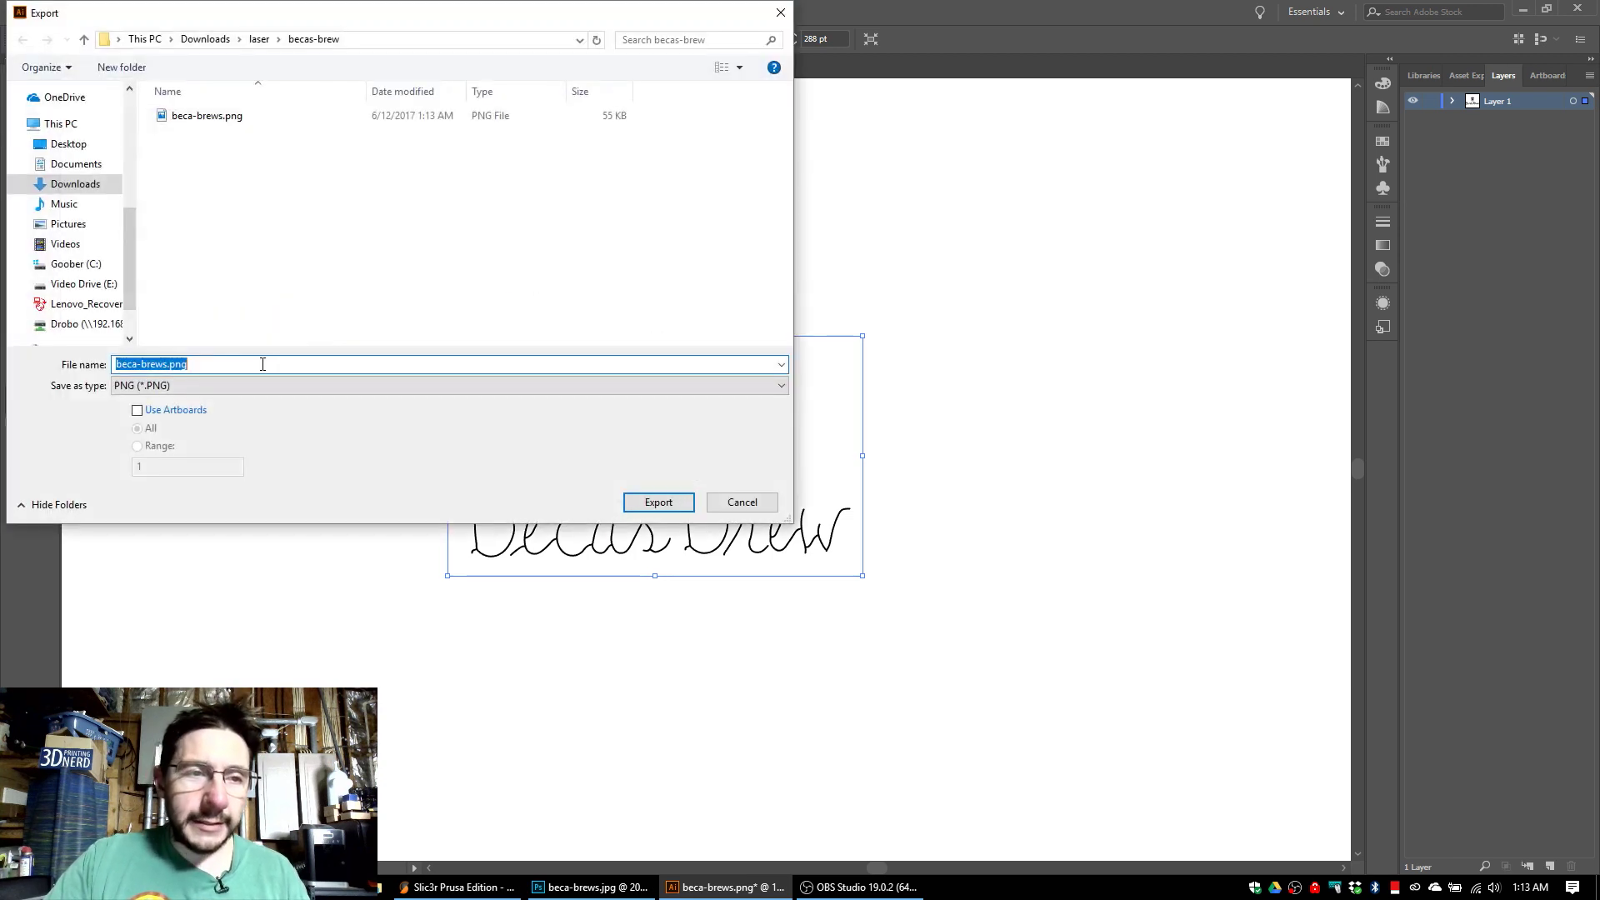
pyautogui.click(263, 364)
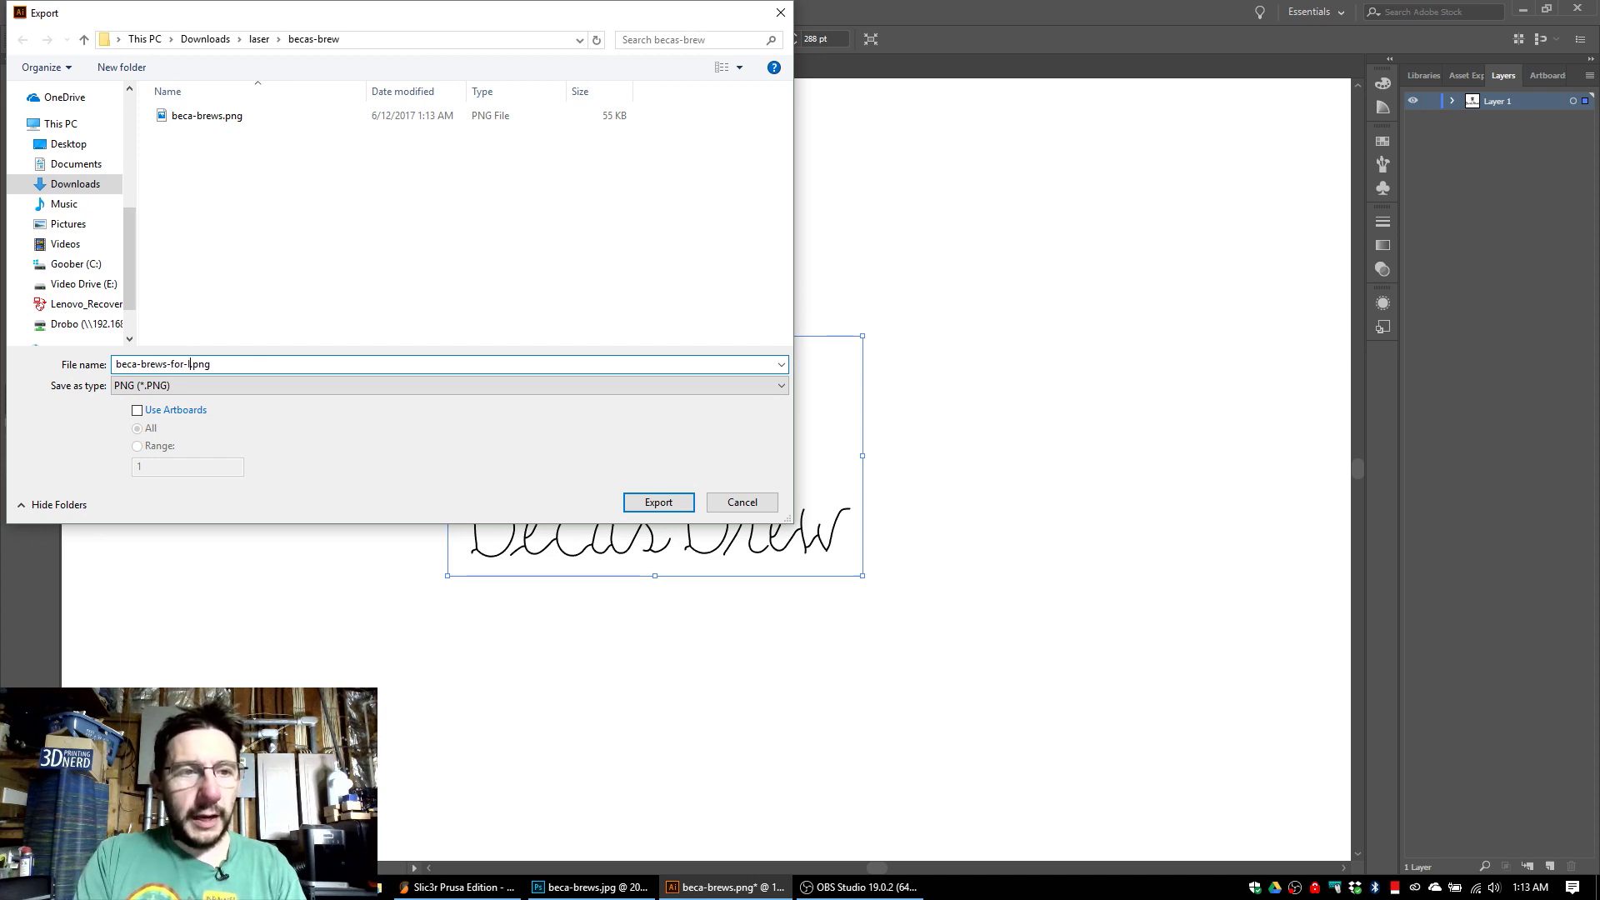
pyautogui.click(647, 504)
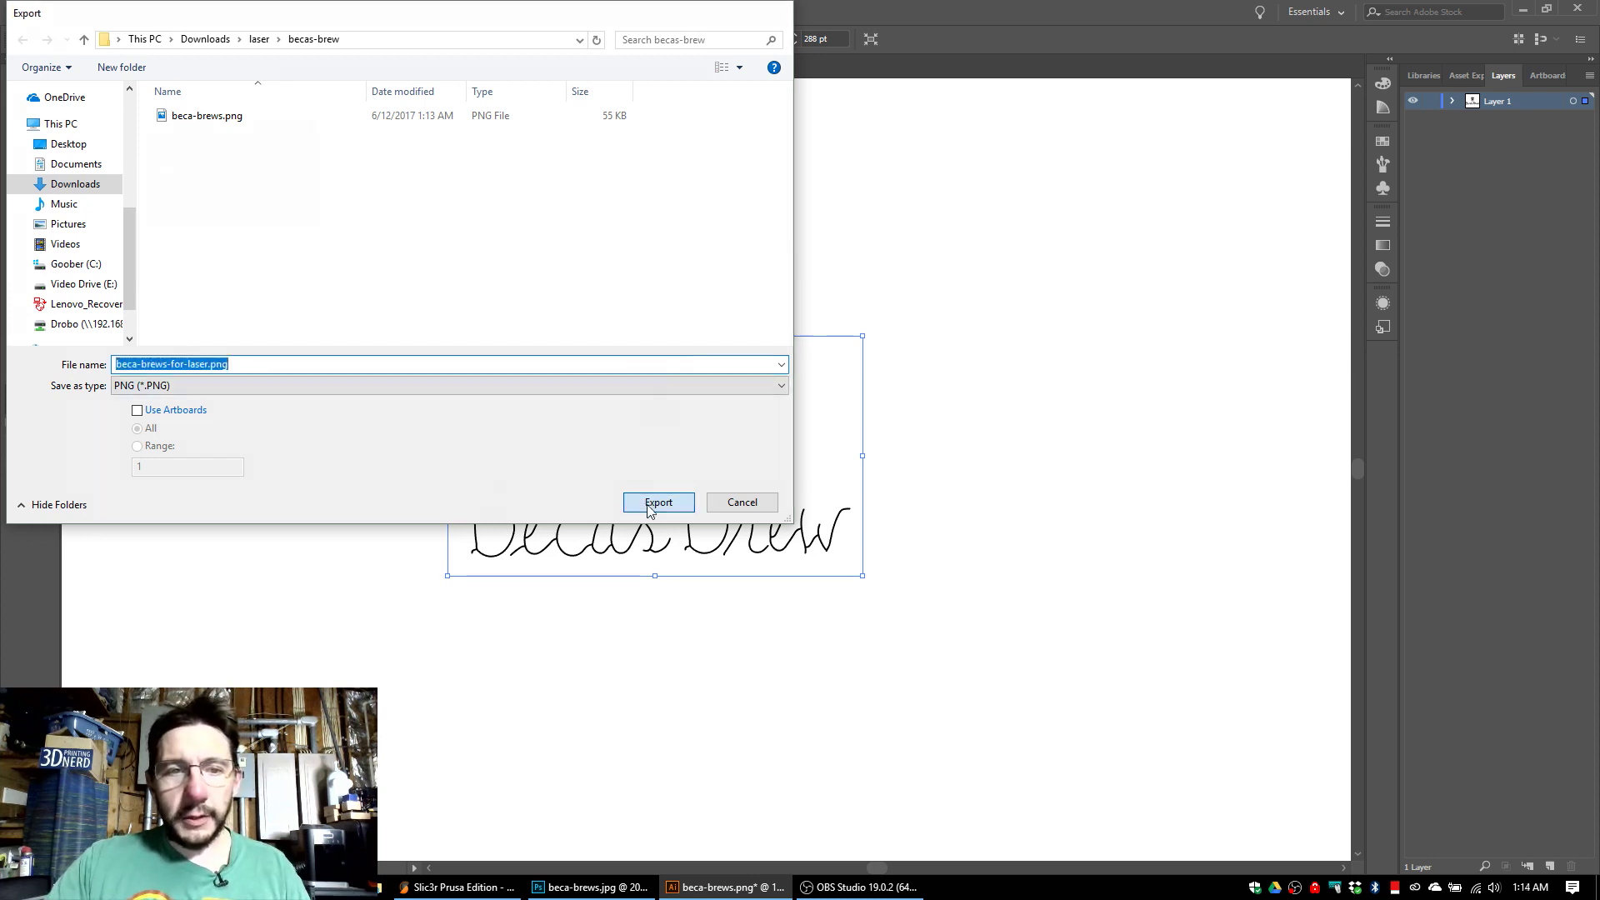
pyautogui.click(813, 732)
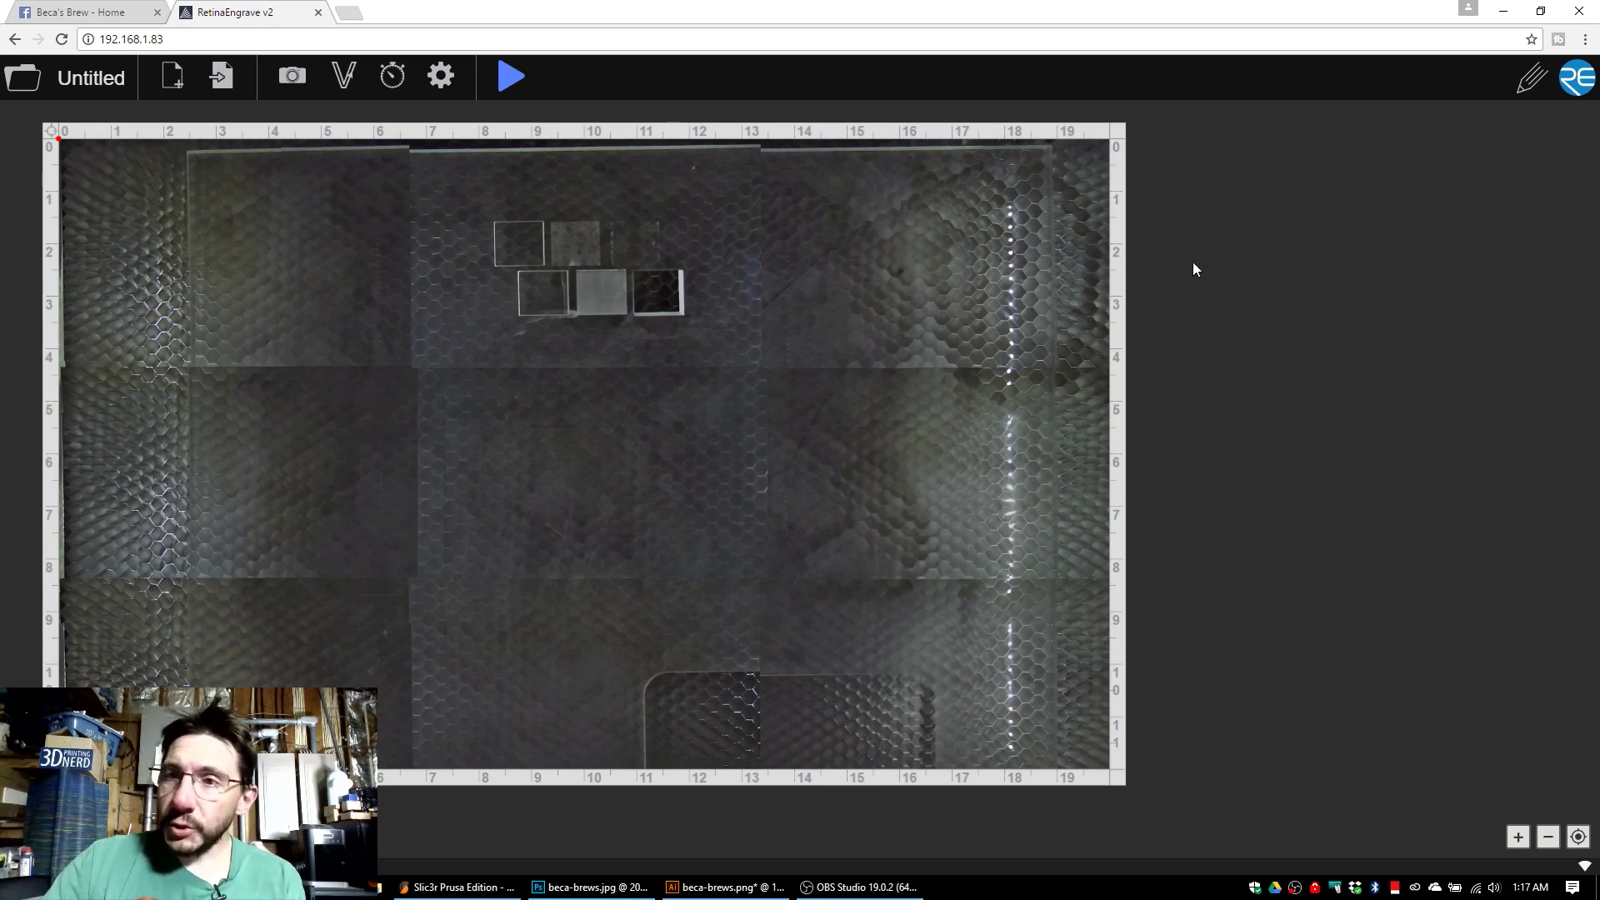
# Open RetinaEngrave's drawing editor on a blank 1920 × 1152 canvas and show its File menu.
pyautogui.click(1532, 78)
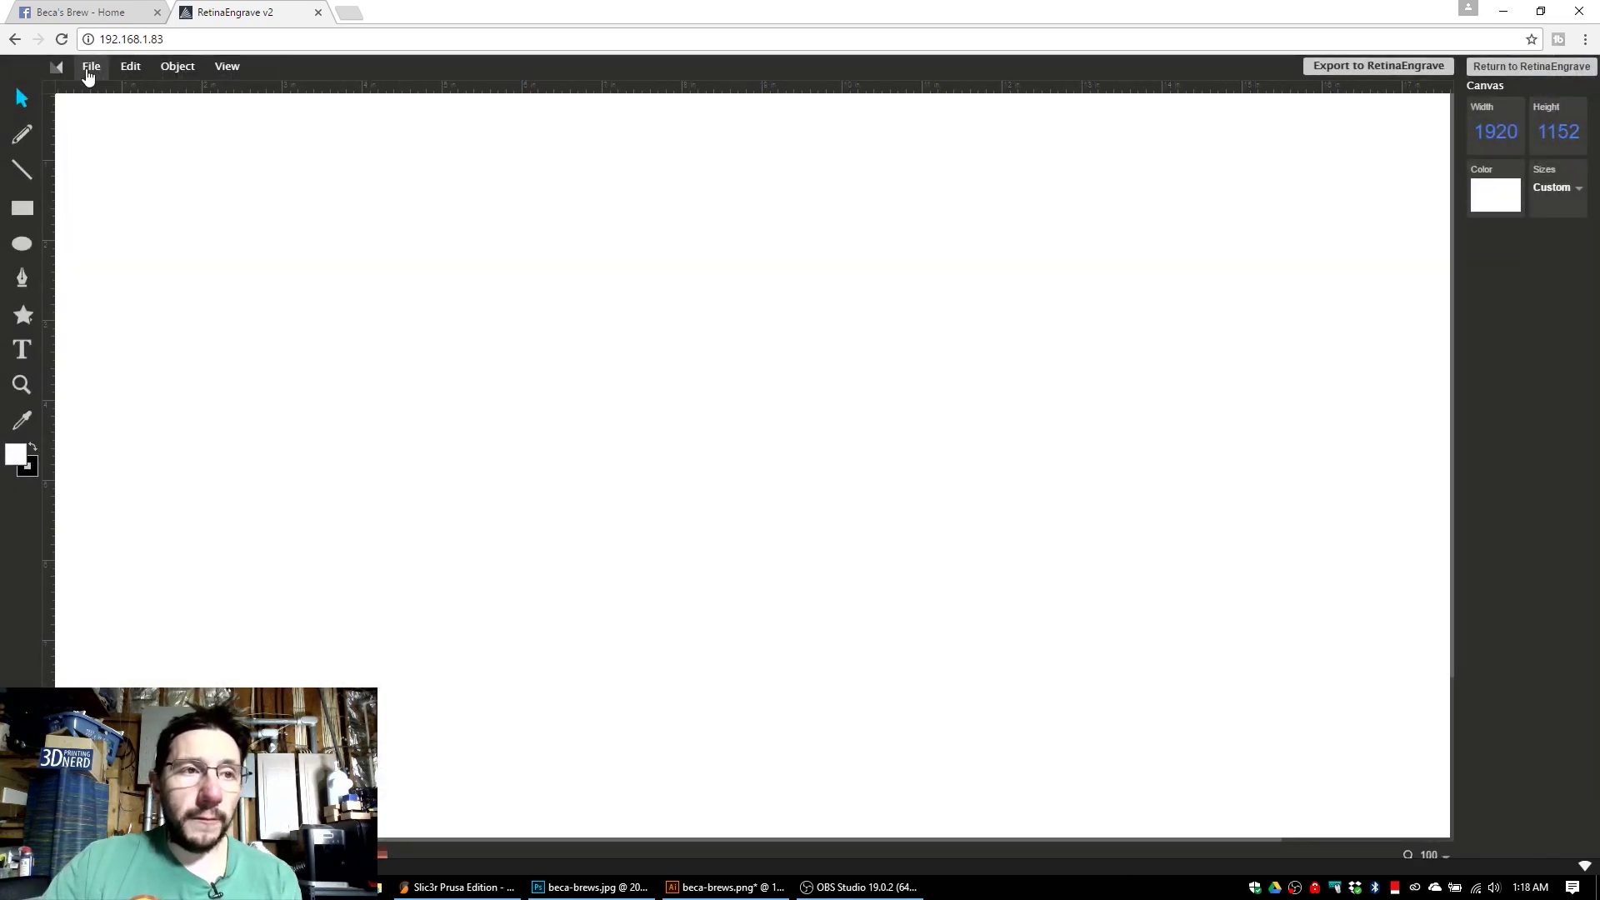
pyautogui.click(91, 67)
# Import beca-brews-for-laser.png, position it on the canvas, and export it to RetinaEngrave.
pyautogui.click(118, 147)
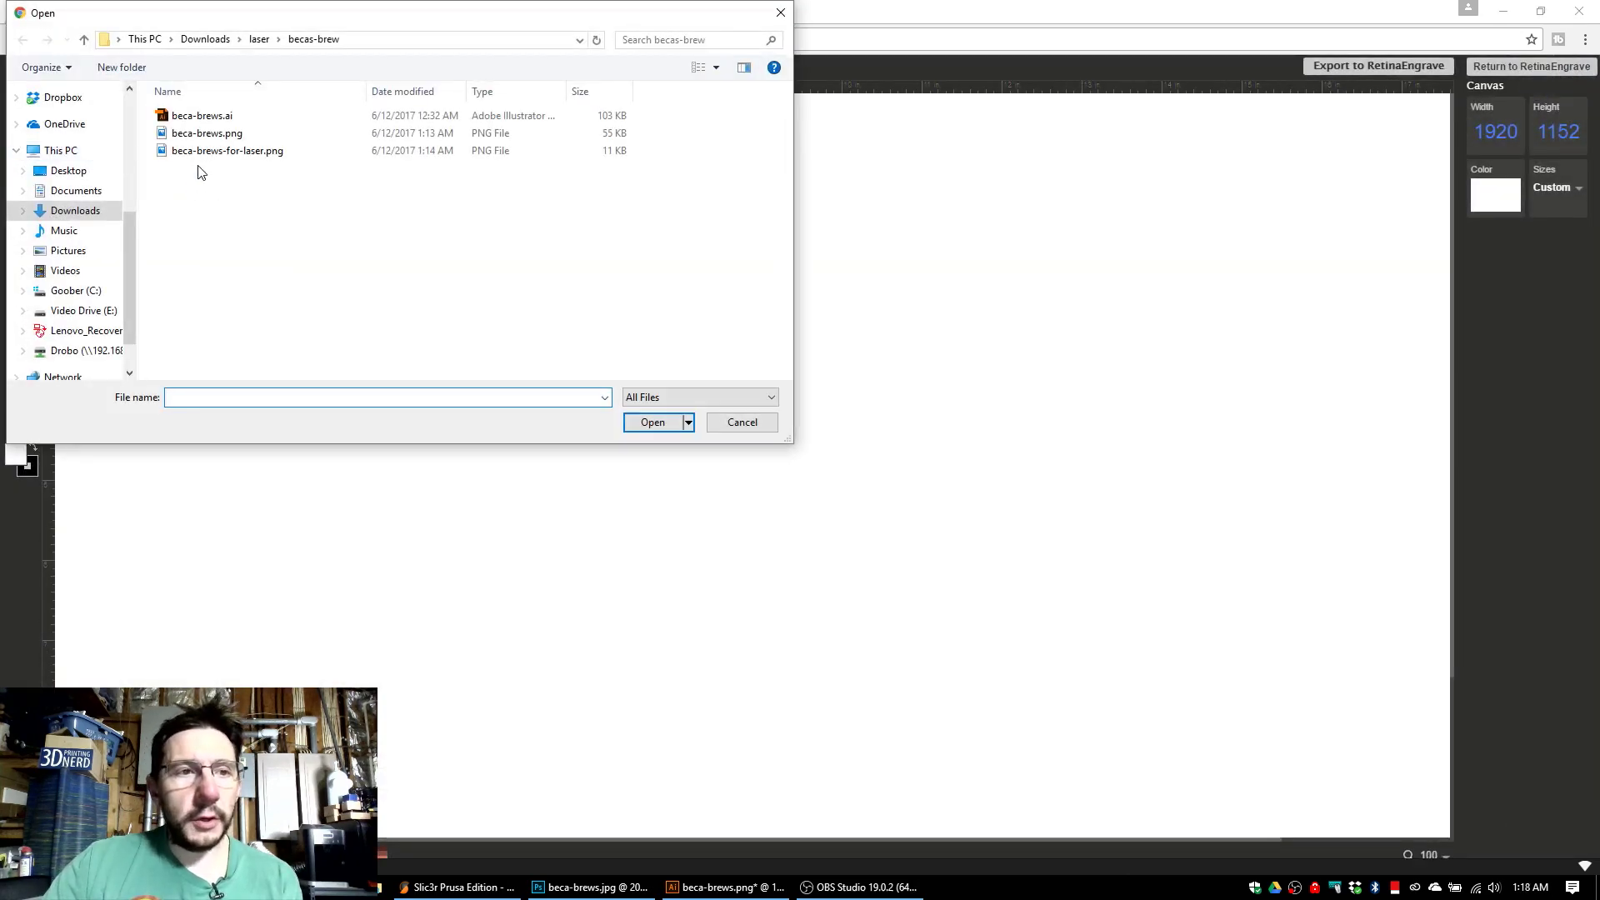
pyautogui.click(204, 154)
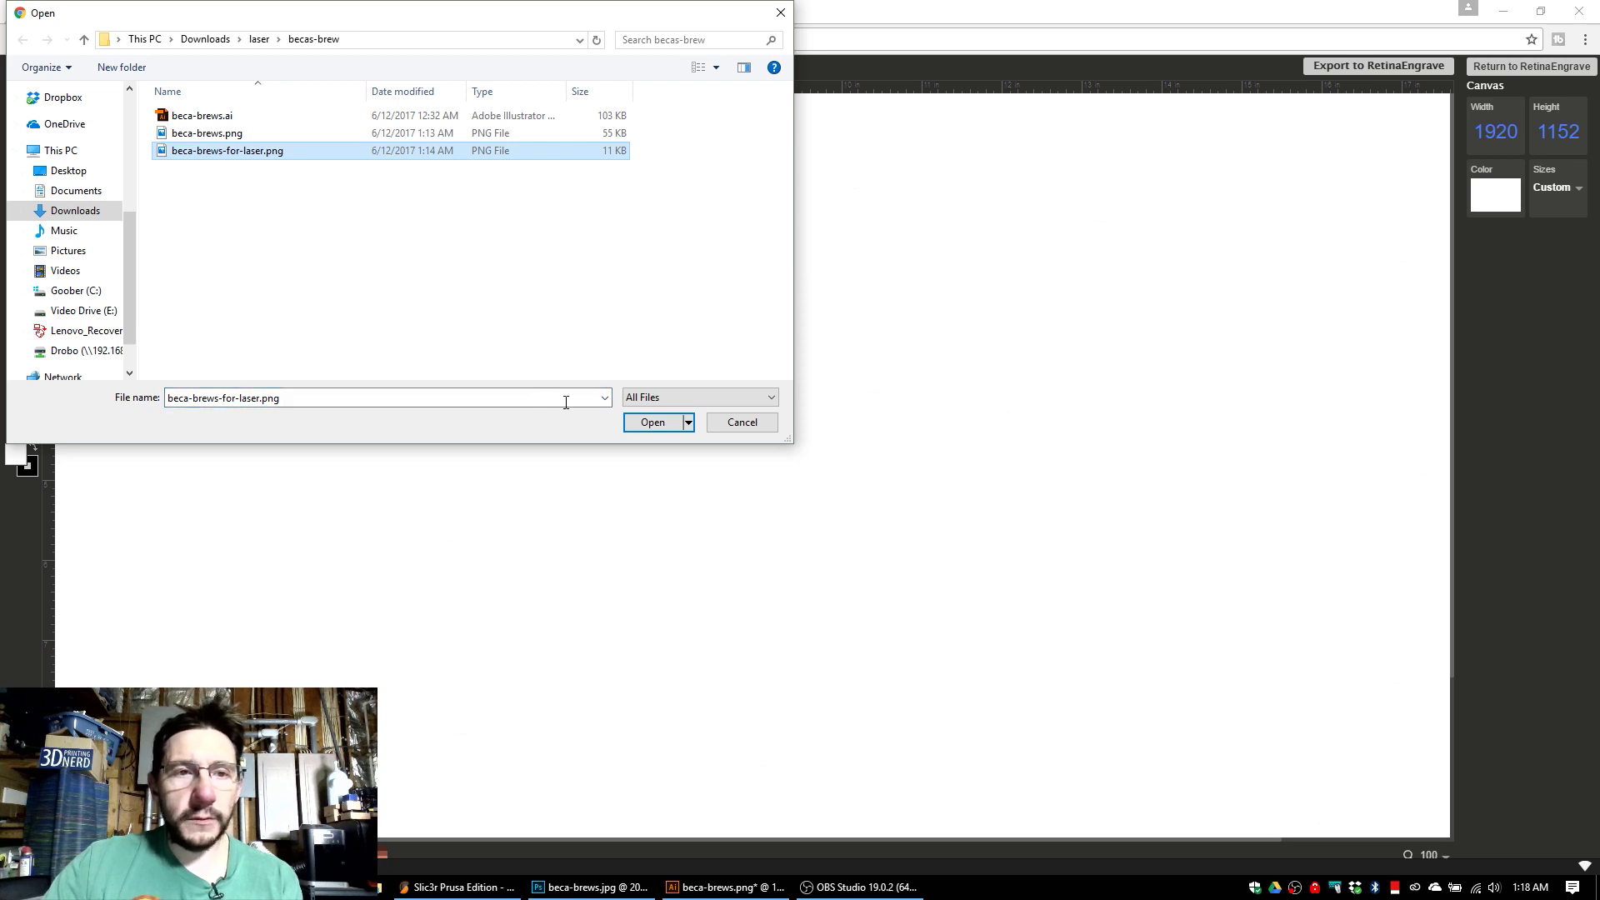
pyautogui.click(654, 421)
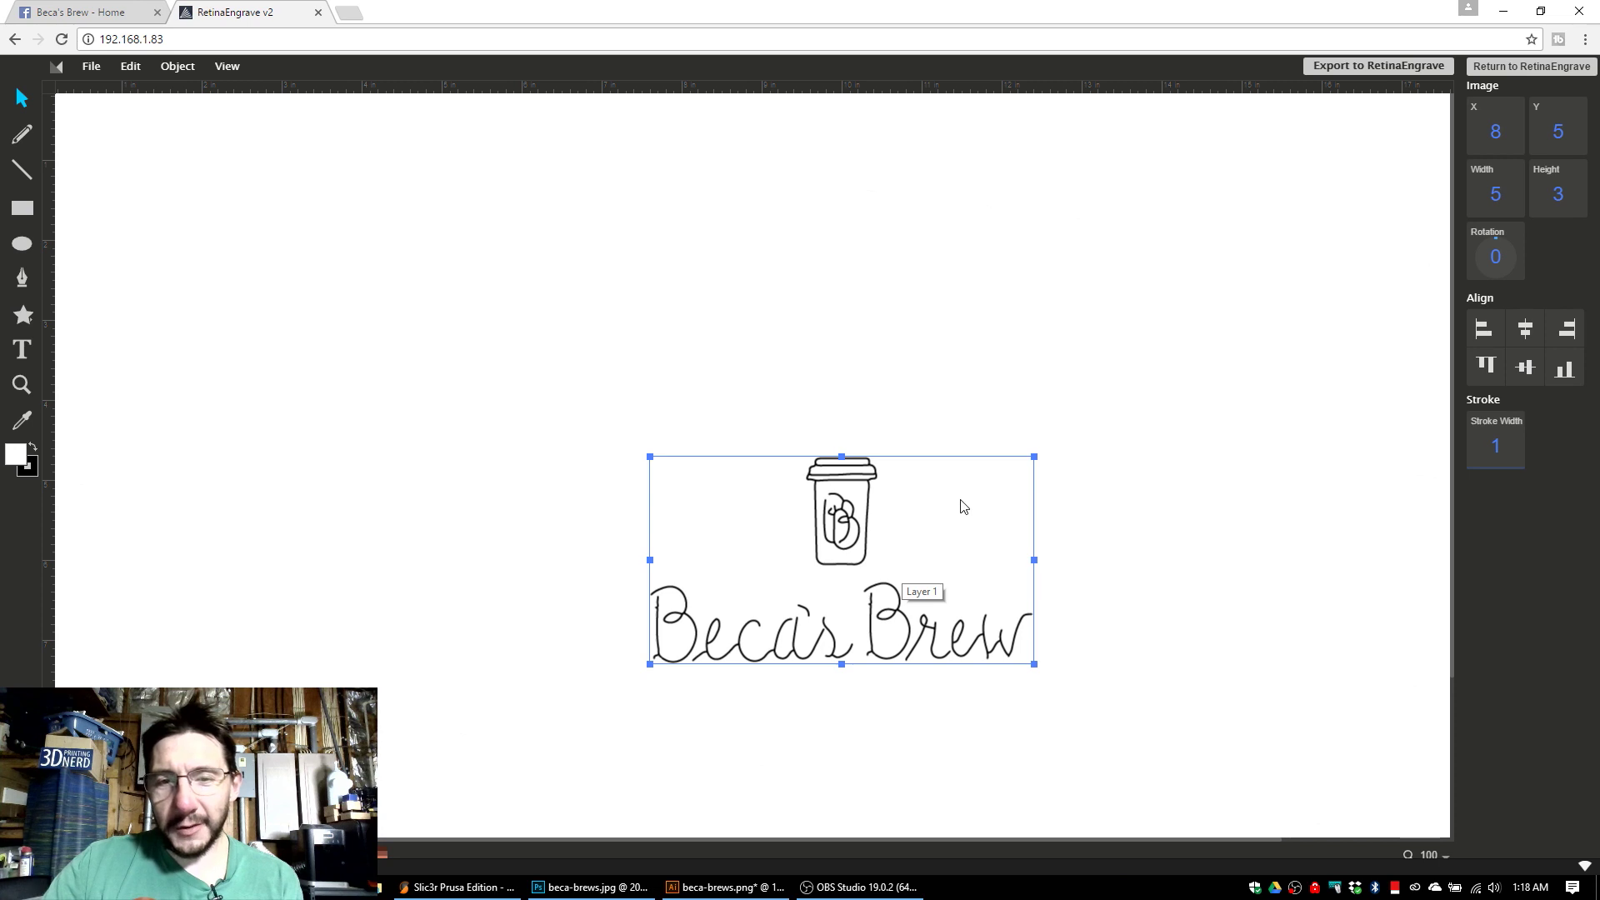
pyautogui.moveTo(910, 520); pyautogui.dragTo(781, 326)
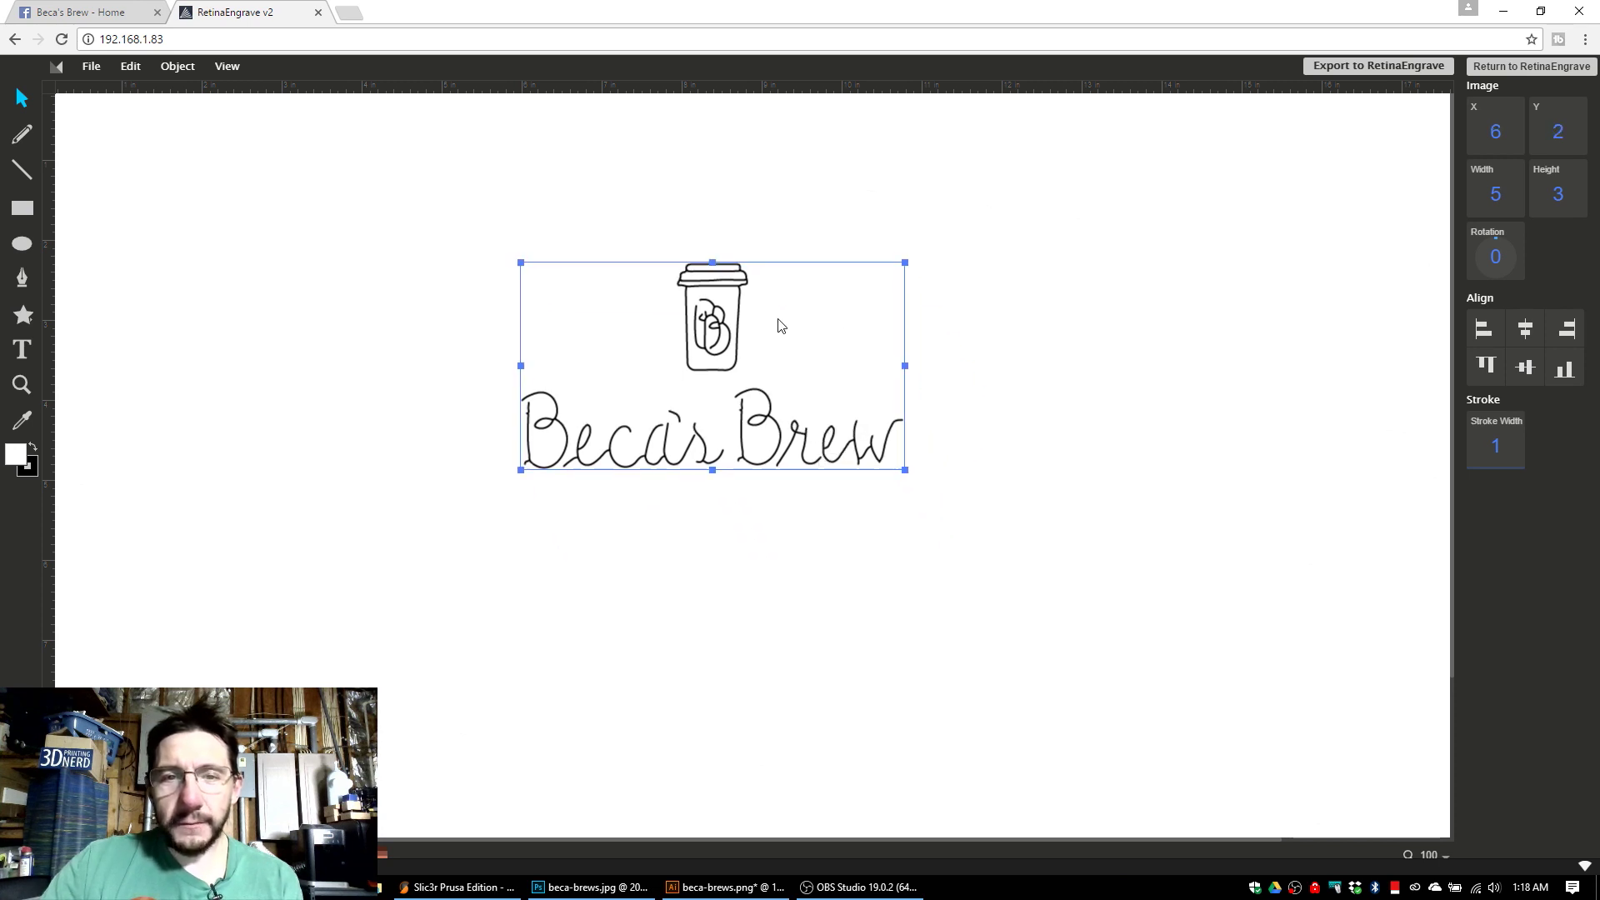
pyautogui.click(1375, 71)
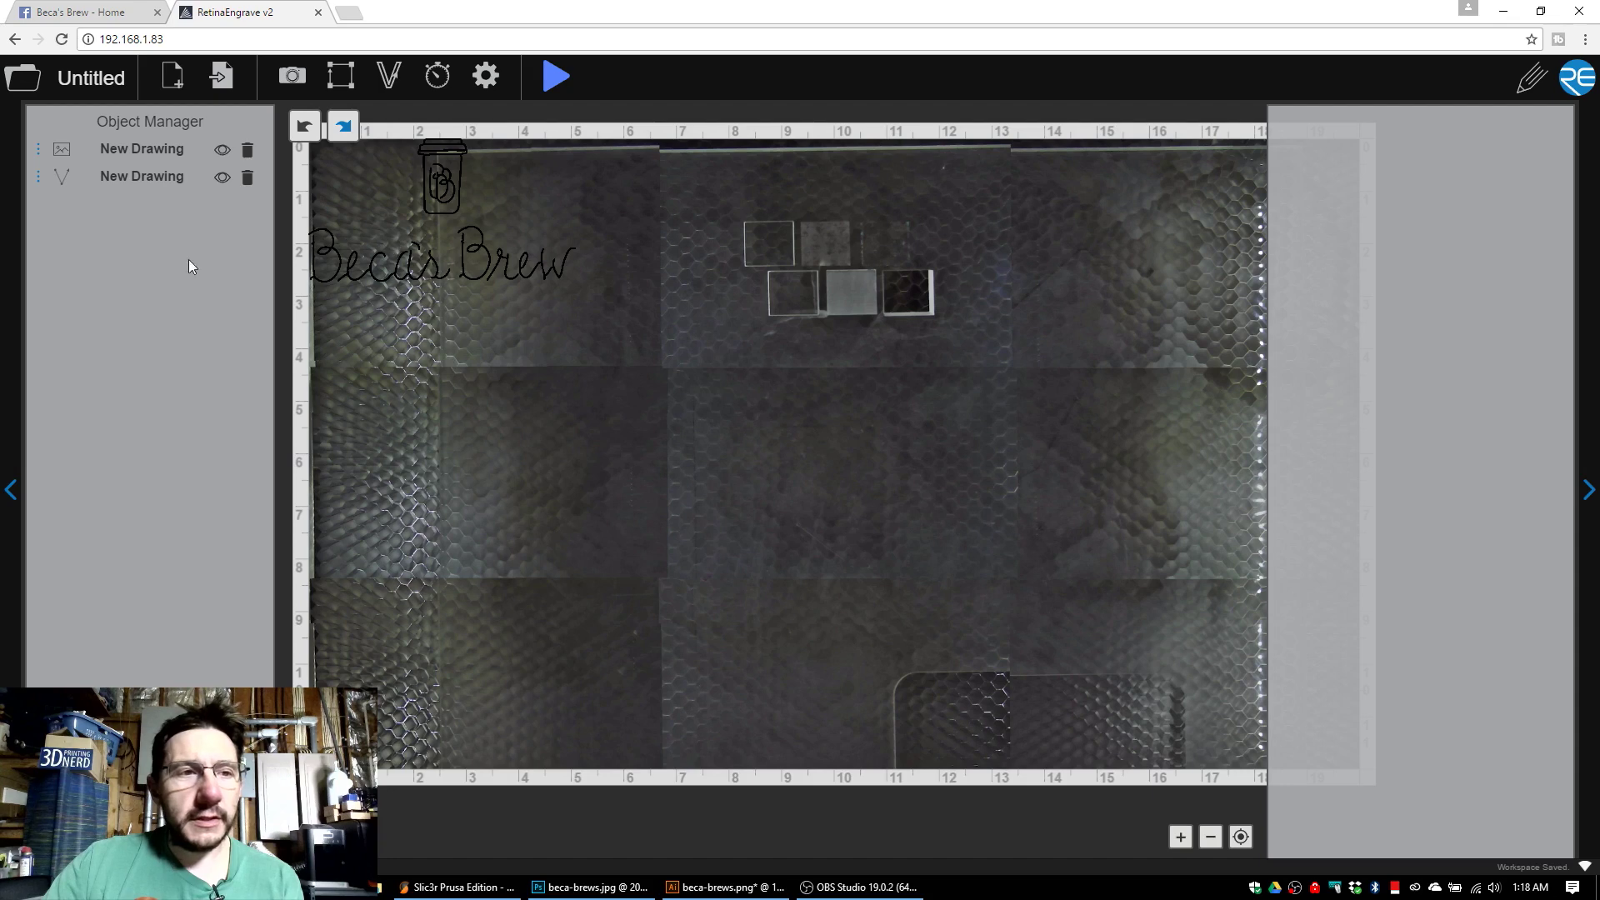
# Delete the empty vector New Drawing from the Object Manager.
pyautogui.click(222, 150)
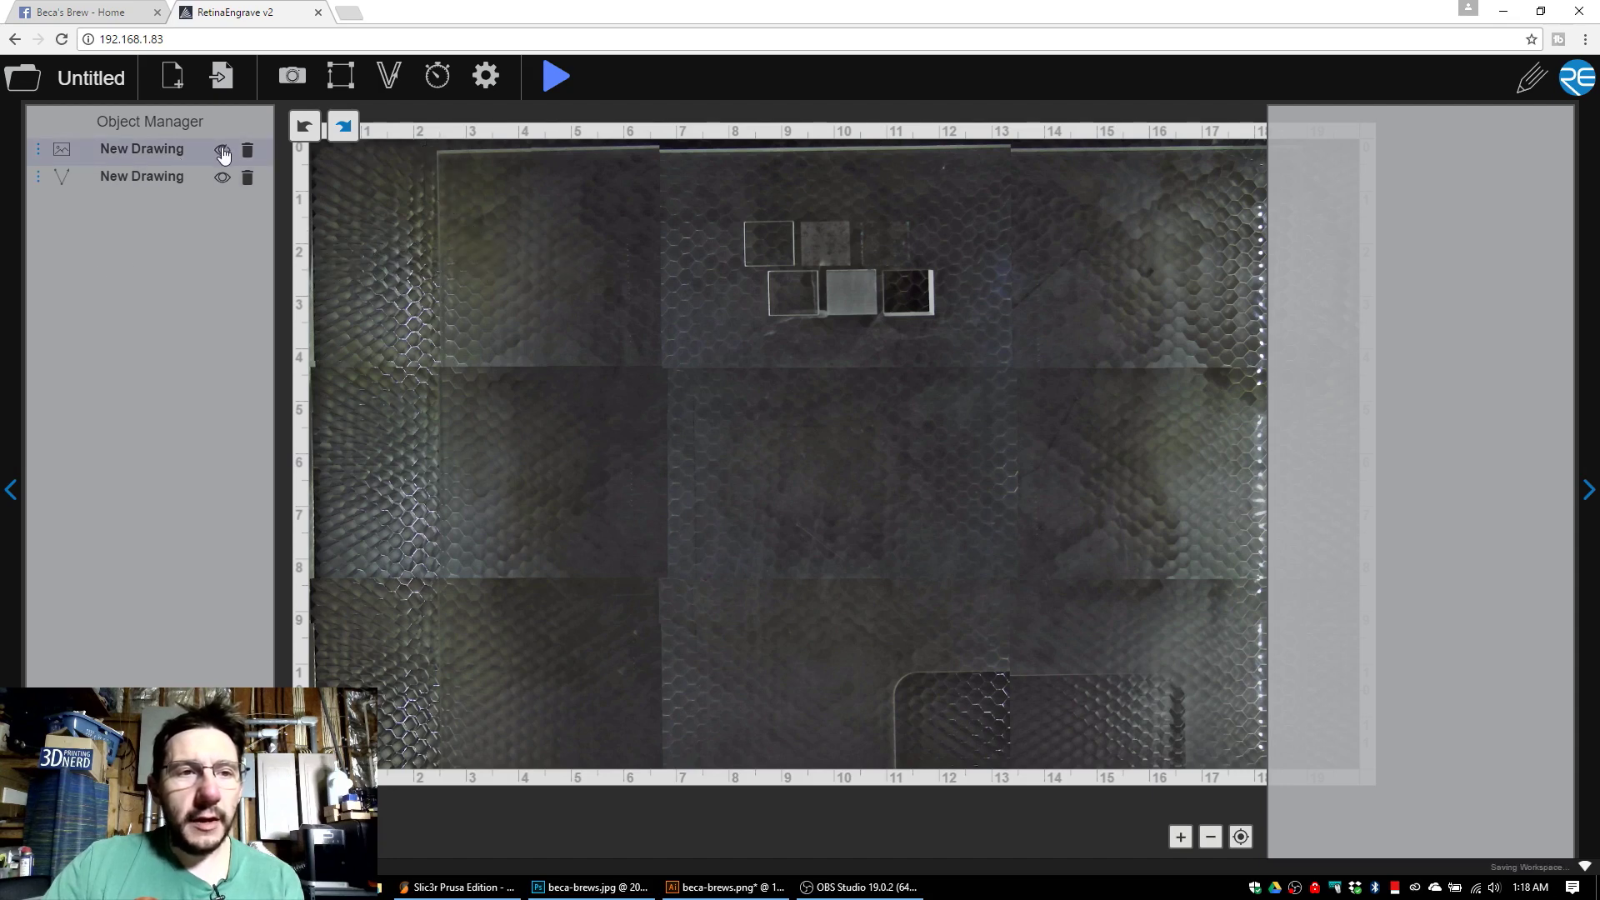
pyautogui.click(159, 178)
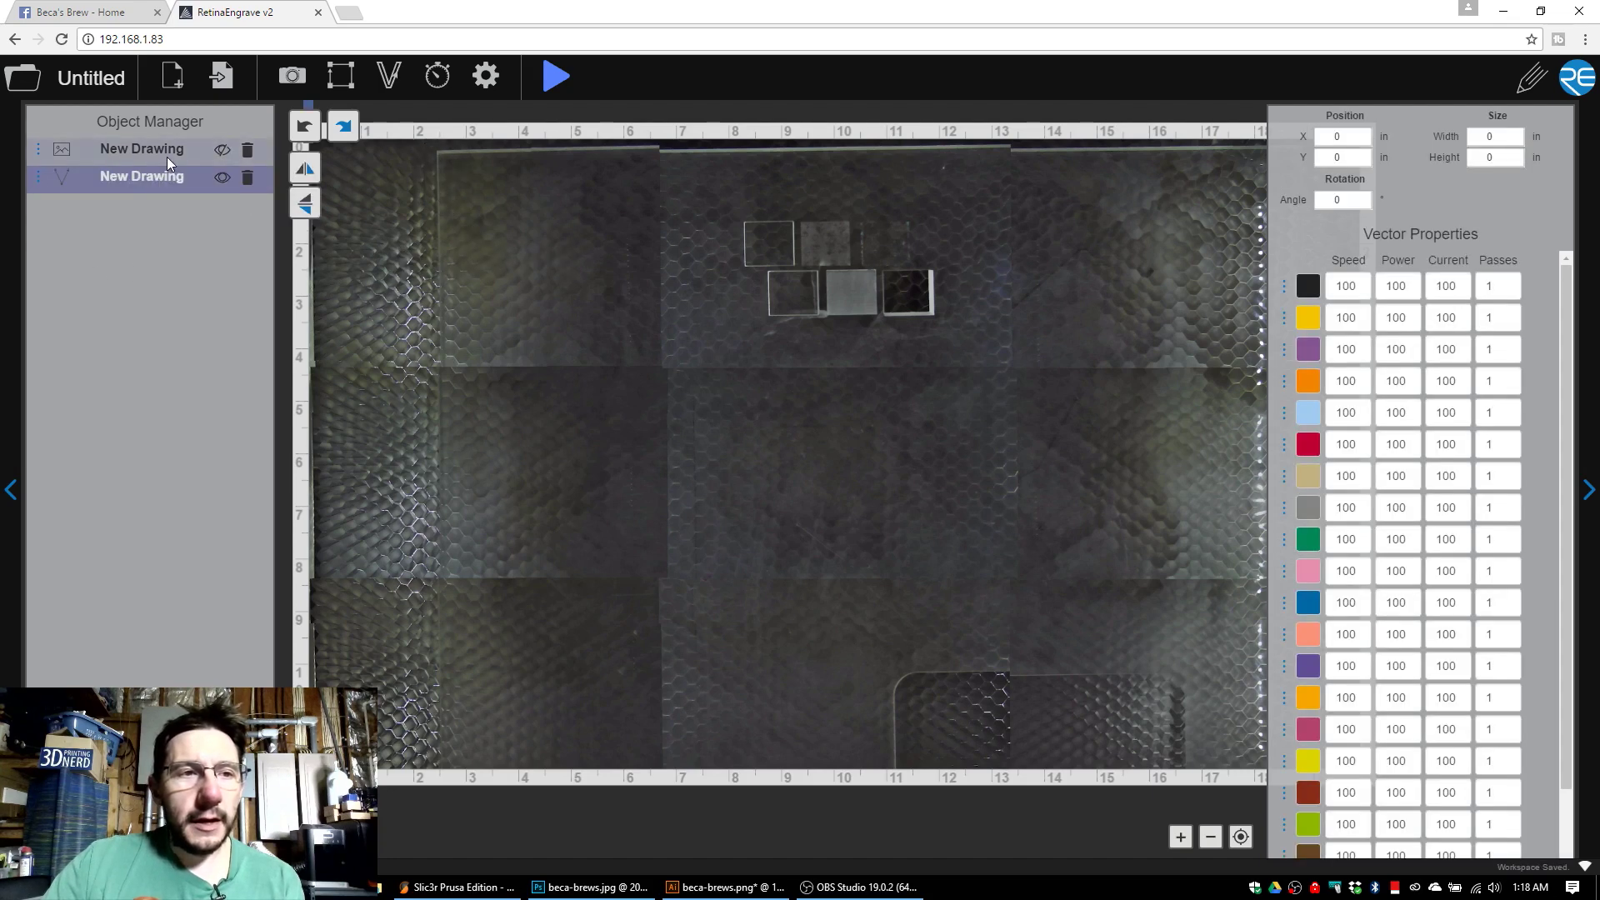
pyautogui.click(165, 190)
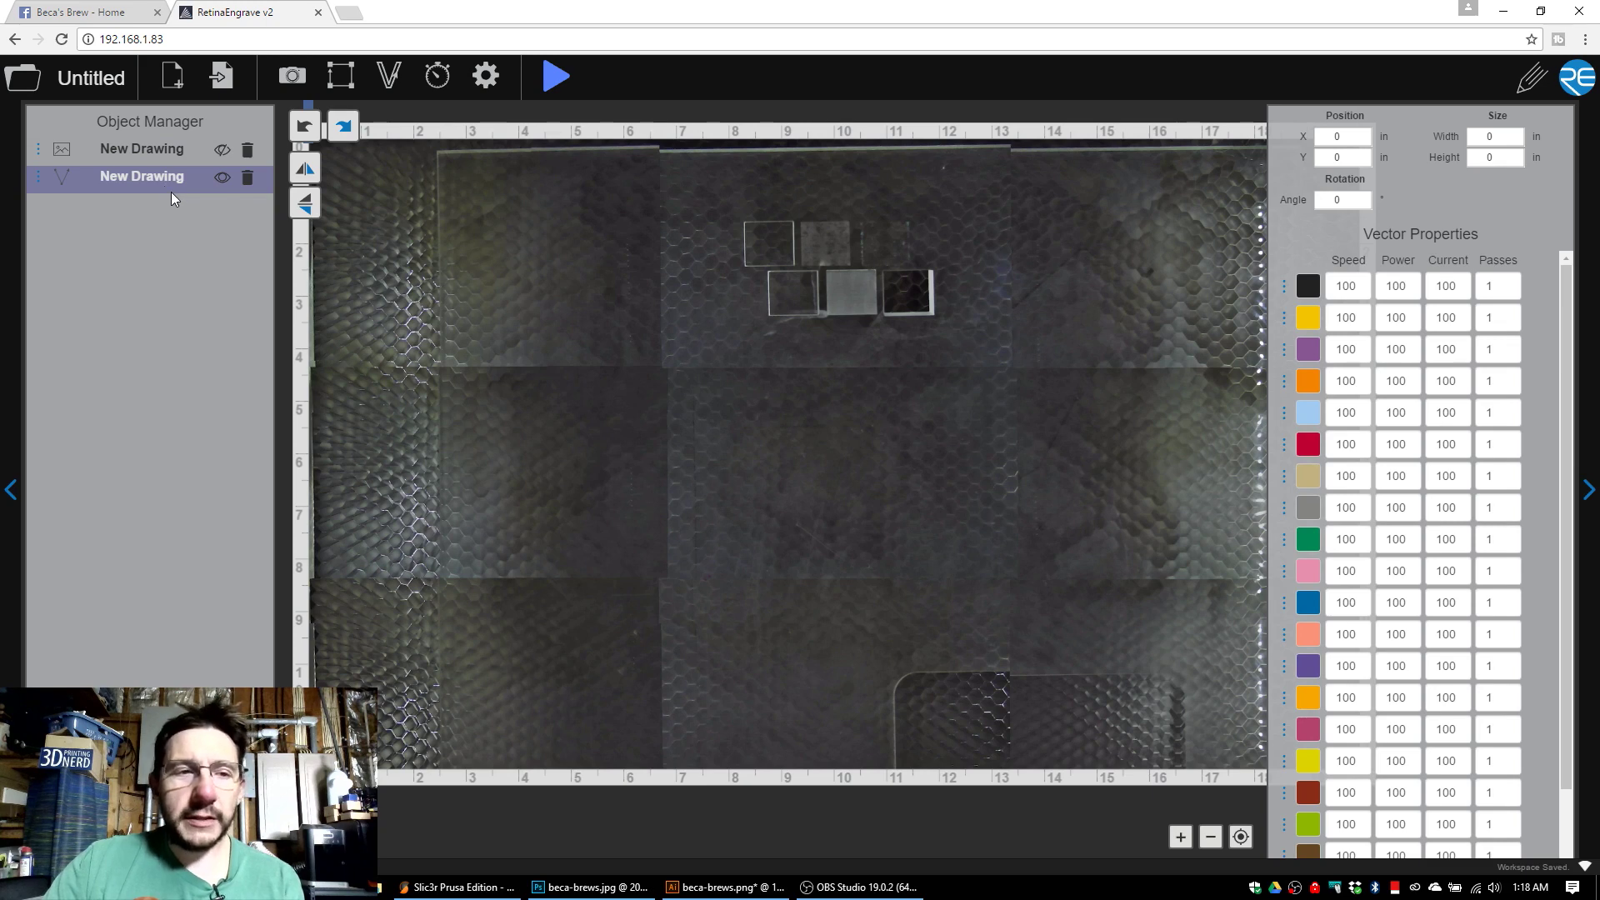
pyautogui.click(247, 178)
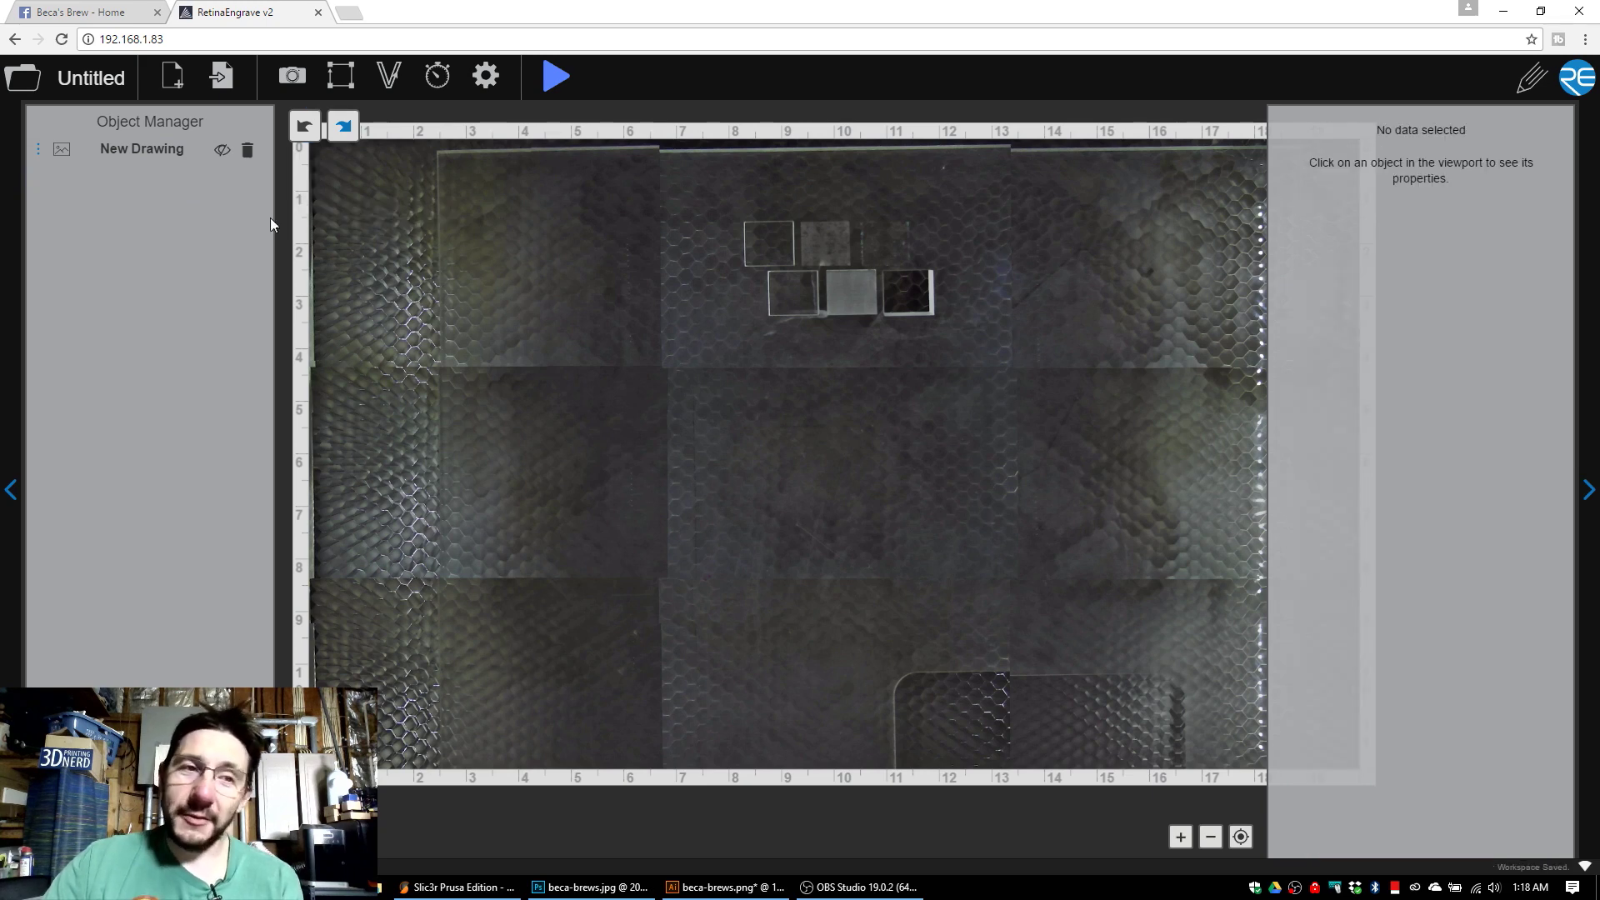
# Move the Beca's Brew raster to 1.46, 1.52 in and reopen it in the drawing editor.
pyautogui.click(222, 150)
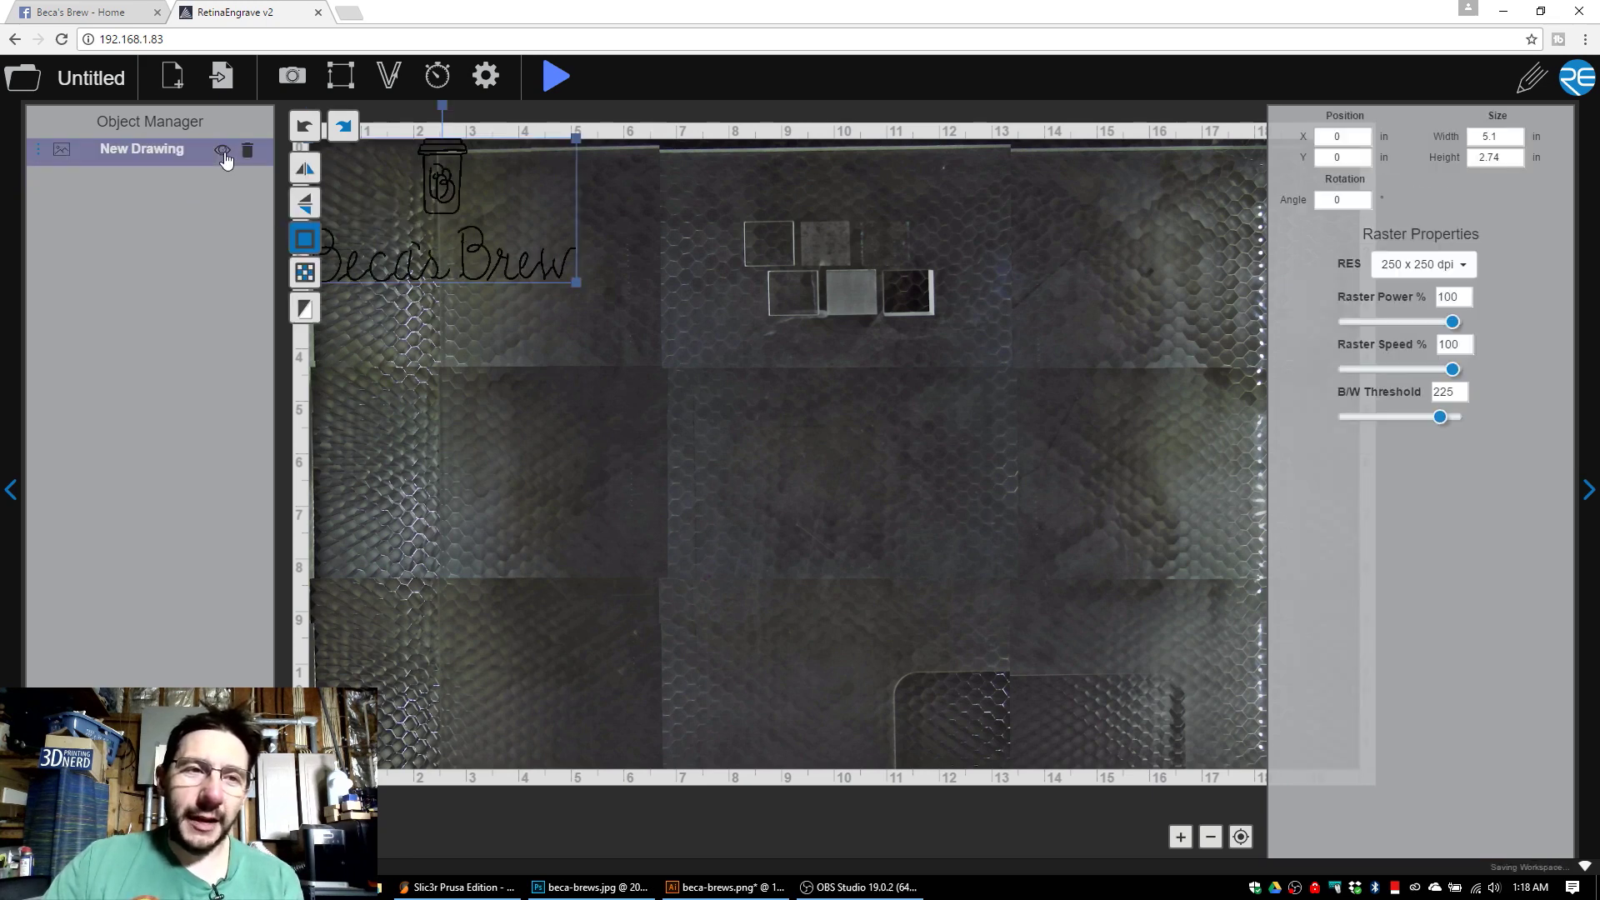
pyautogui.moveTo(434, 209); pyautogui.dragTo(510, 289)
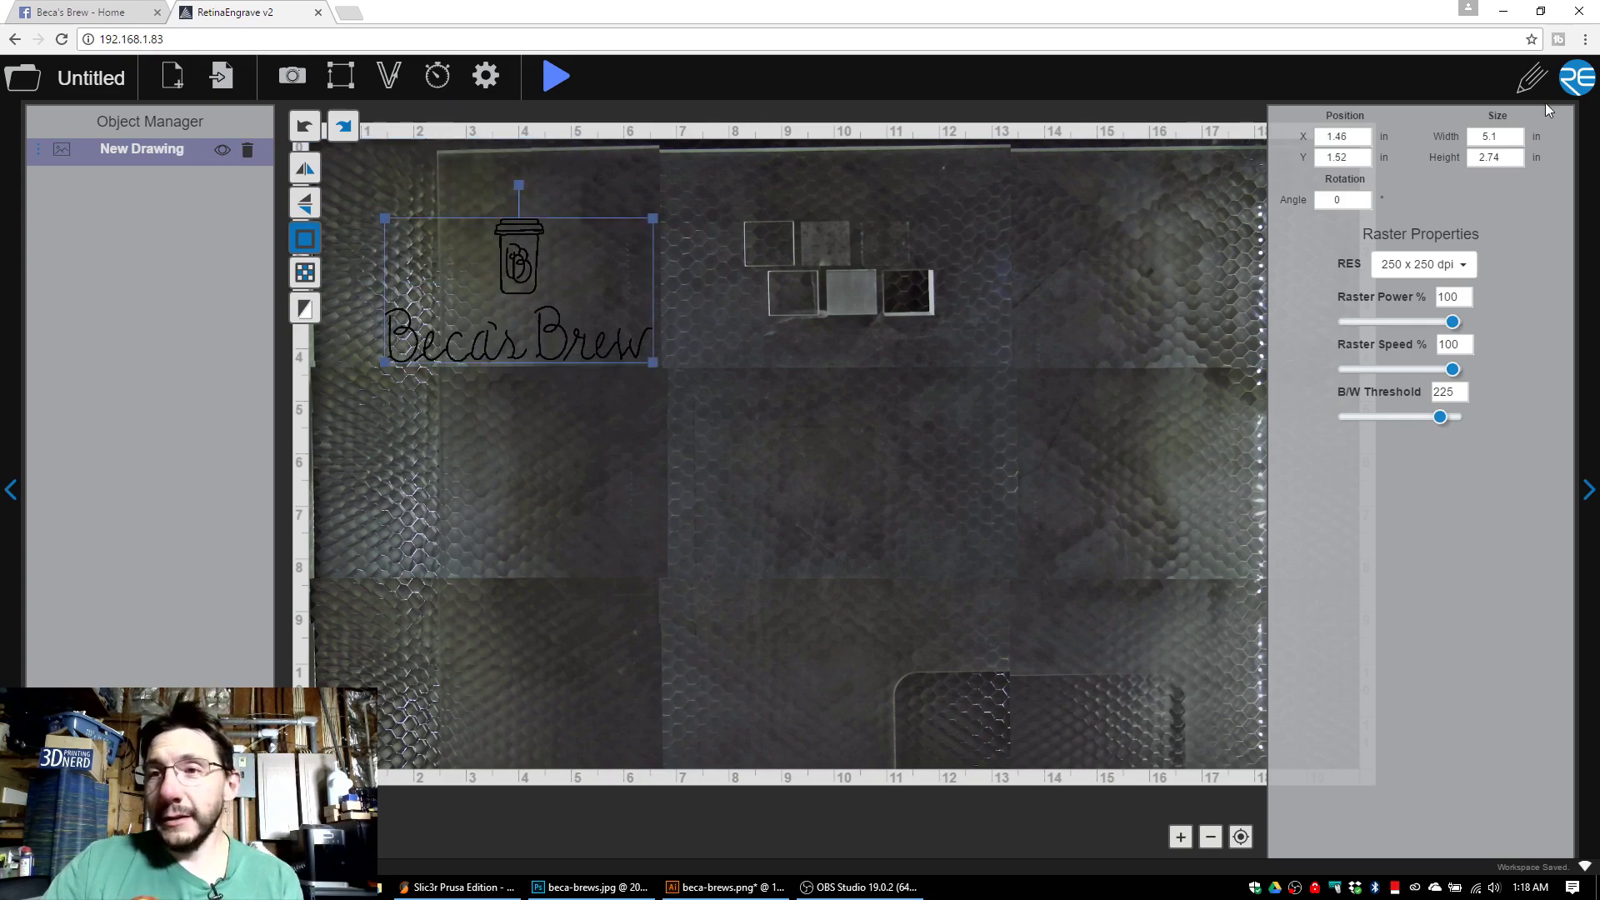
pyautogui.click(1532, 83)
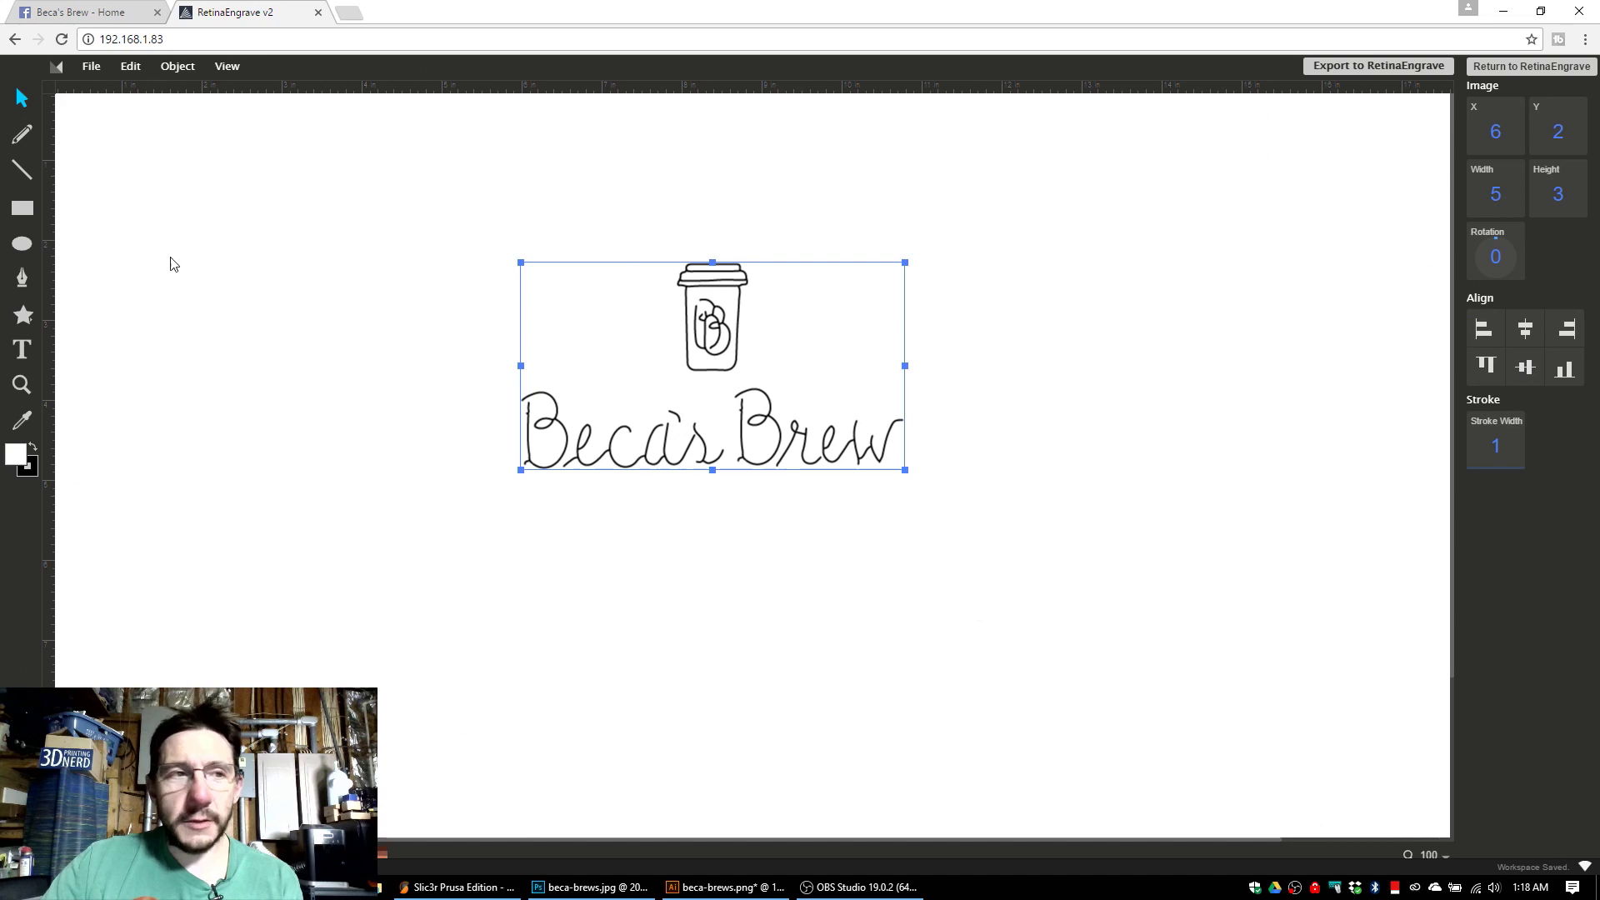
# Draw a rectangle around the logo with roundness 26 and export it to RetinaEngrave.
pyautogui.click(32, 218)
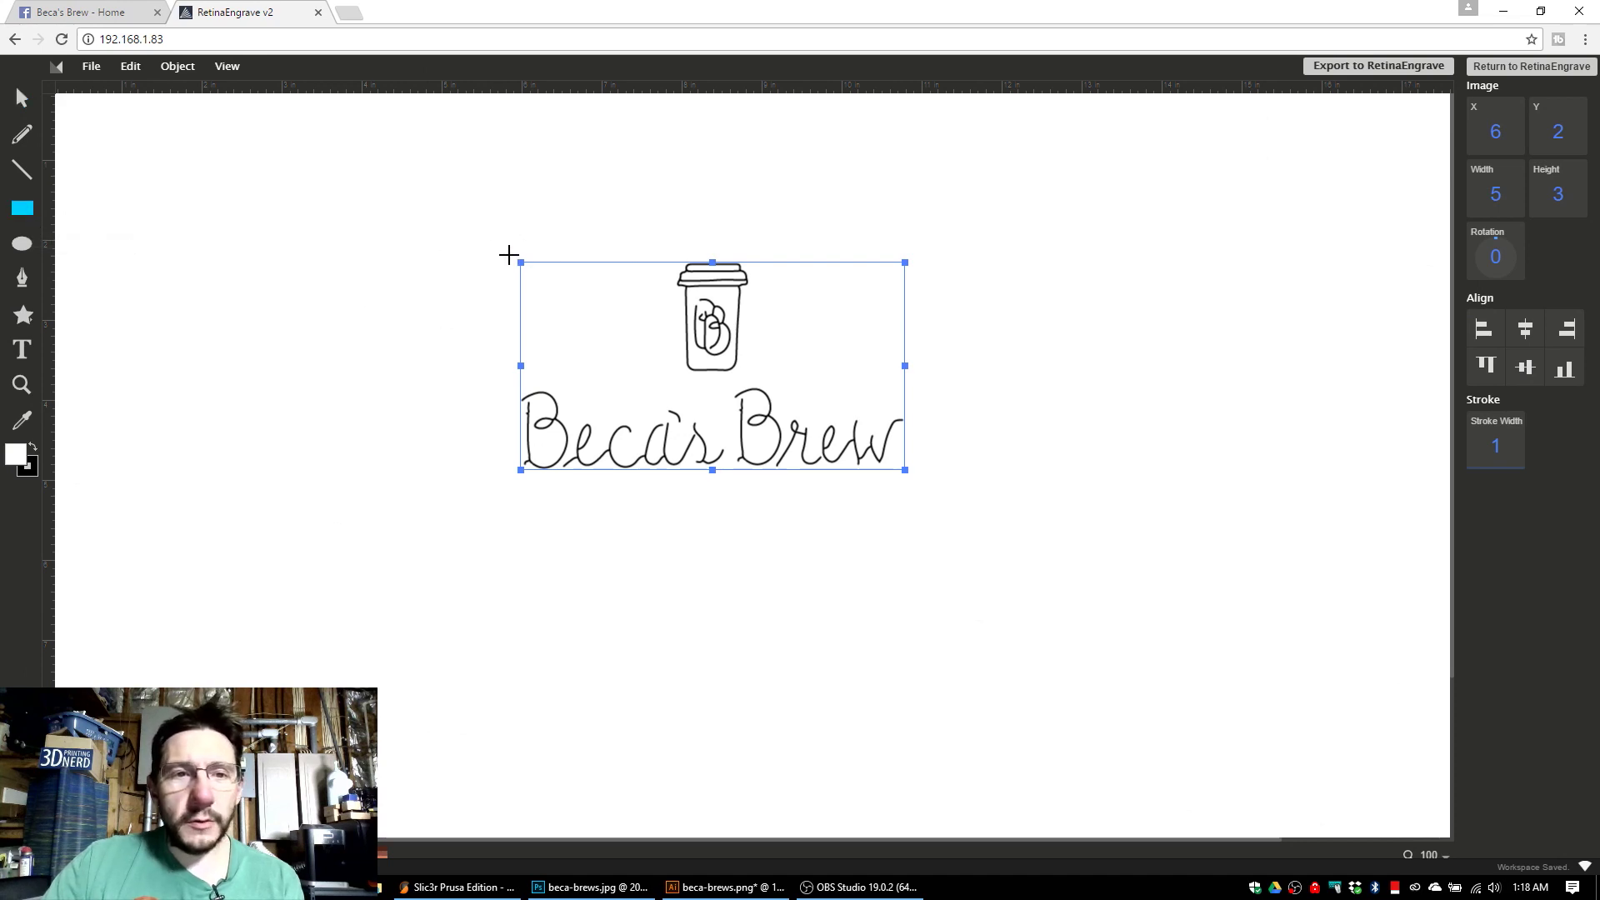
pyautogui.moveTo(509, 248)
pyautogui.mouseDown()
pyautogui.moveTo(655, 457)
pyautogui.moveTo(917, 486)
pyautogui.mouseUp()
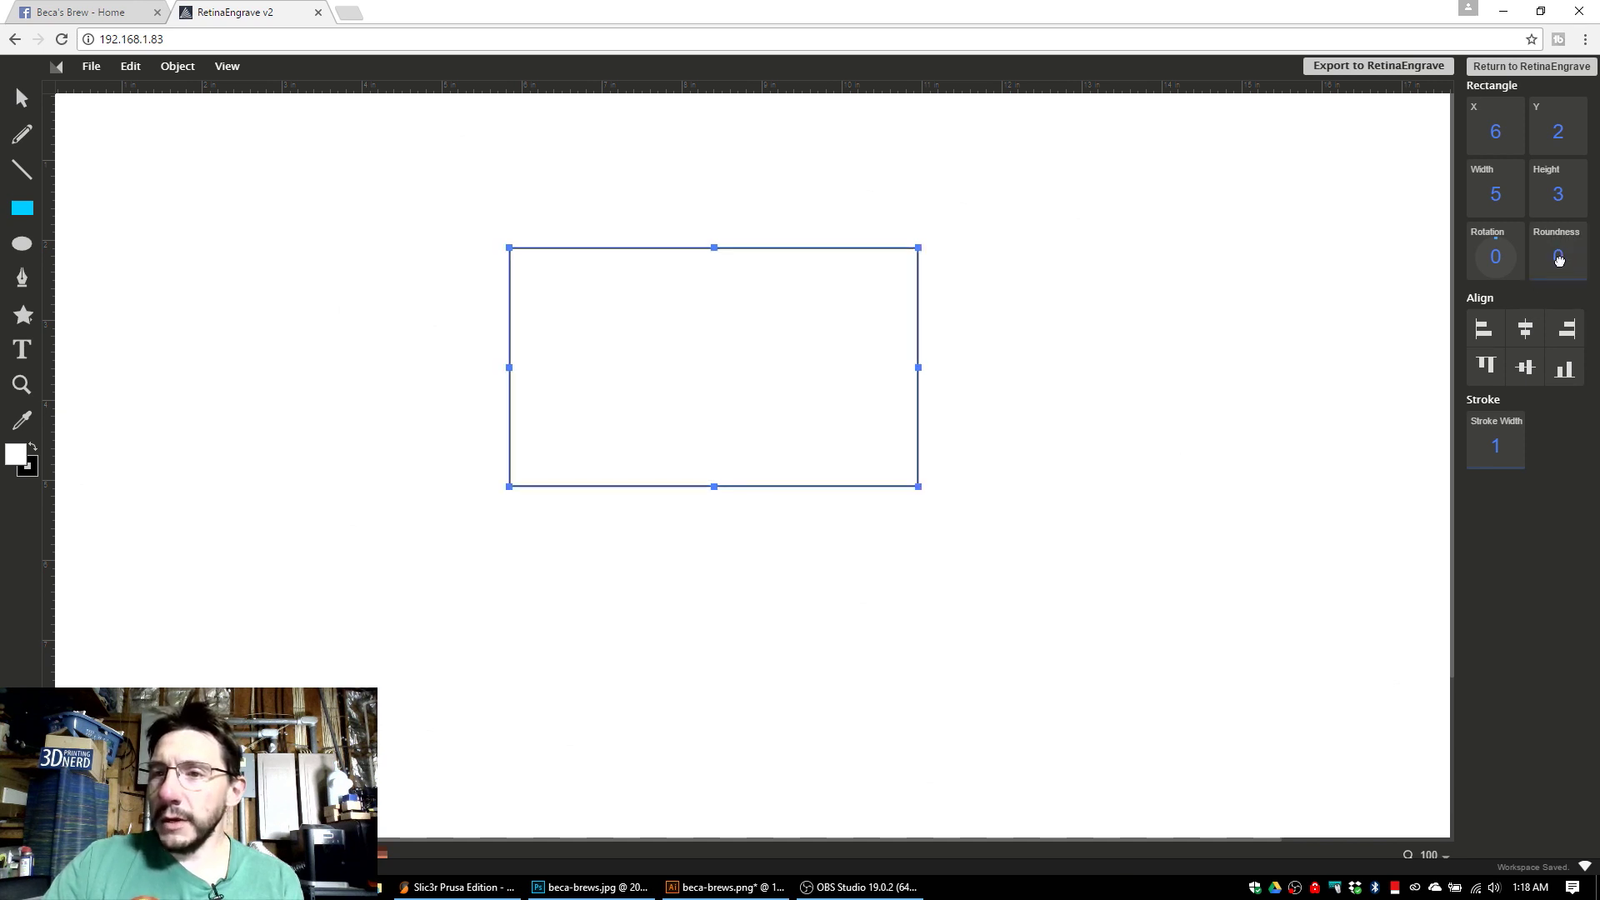
pyautogui.moveTo(1559, 253); pyautogui.dragTo(1560, 241)
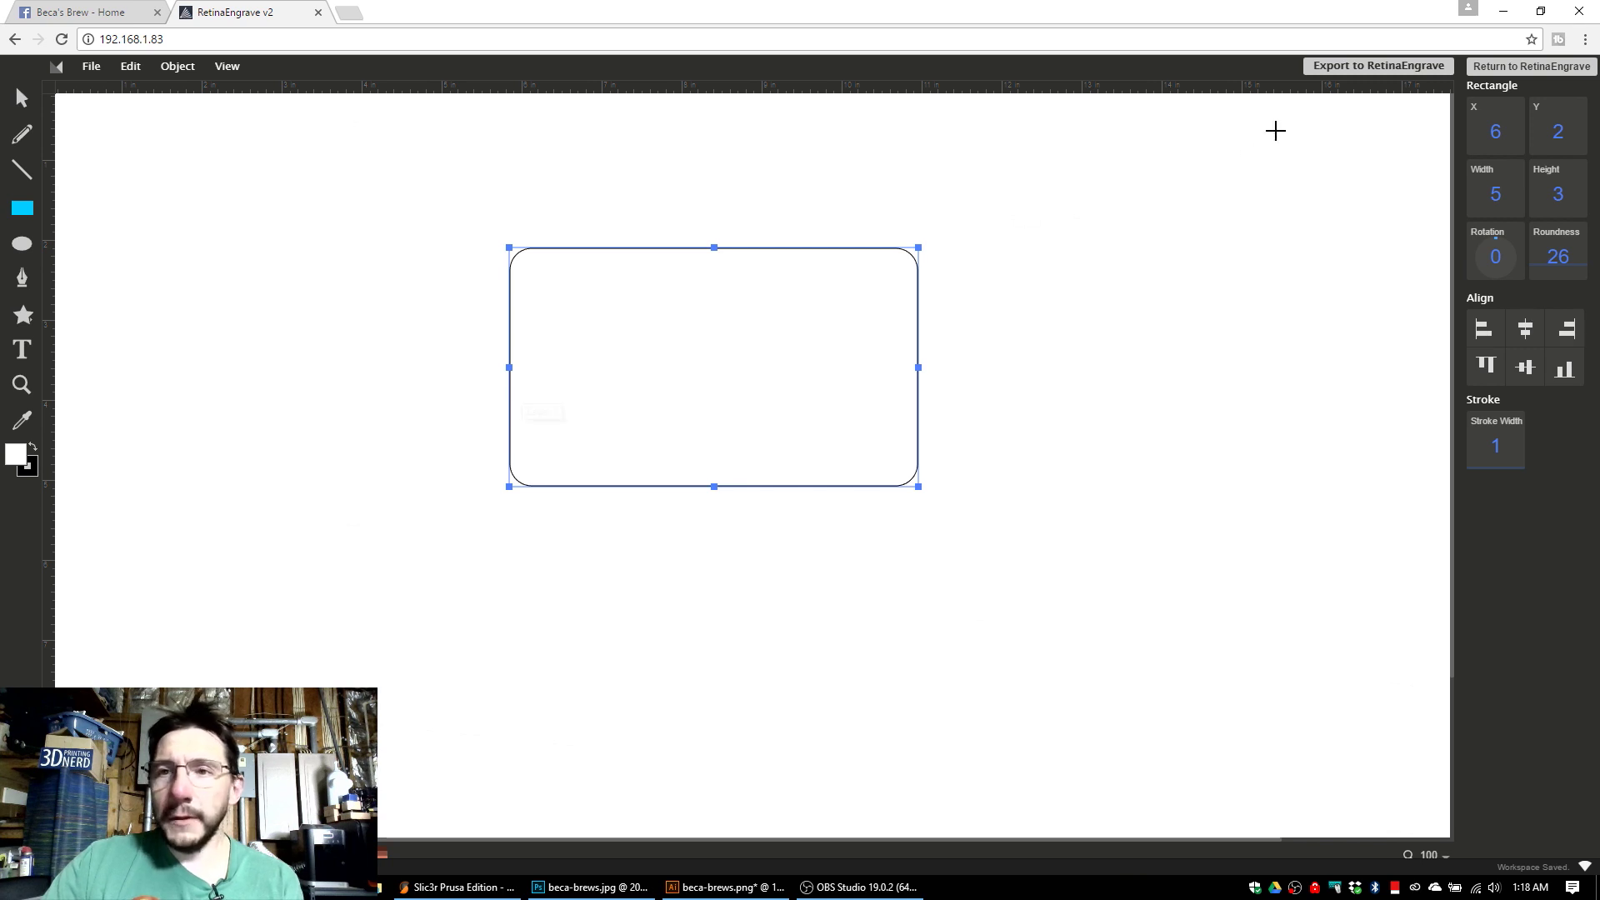
pyautogui.click(1360, 68)
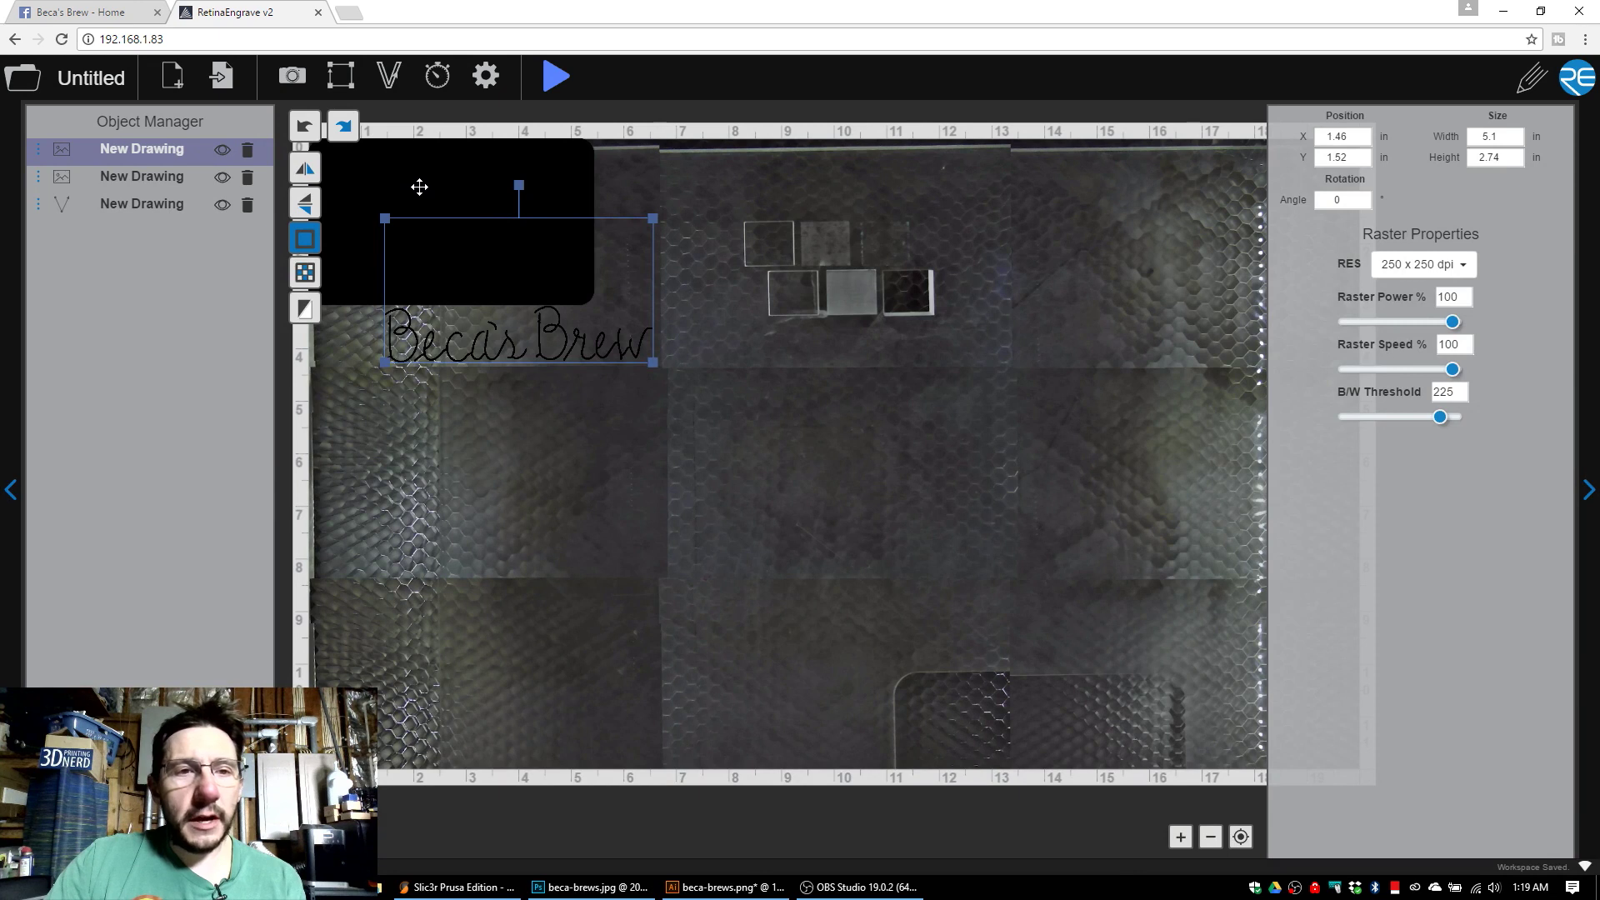
# Move the stray black rectangle image off the logo and delete it.
pyautogui.moveTo(419, 187)
pyautogui.mouseDown()
pyautogui.moveTo(517, 397)
pyautogui.moveTo(576, 449)
pyautogui.mouseUp()
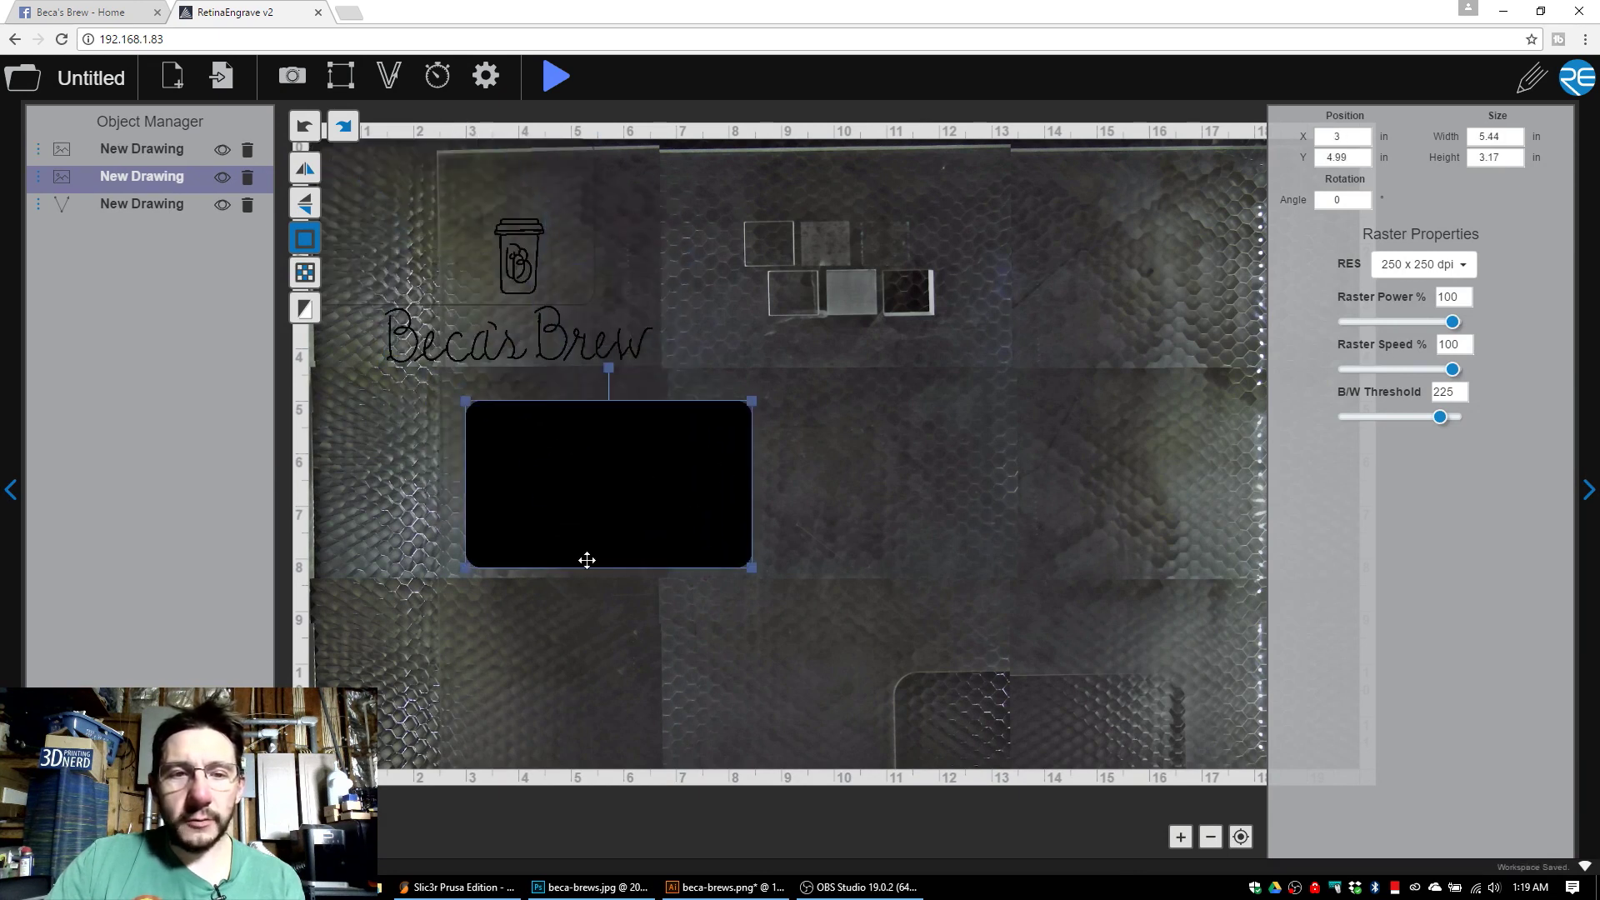
pyautogui.click(222, 180)
pyautogui.click(222, 178)
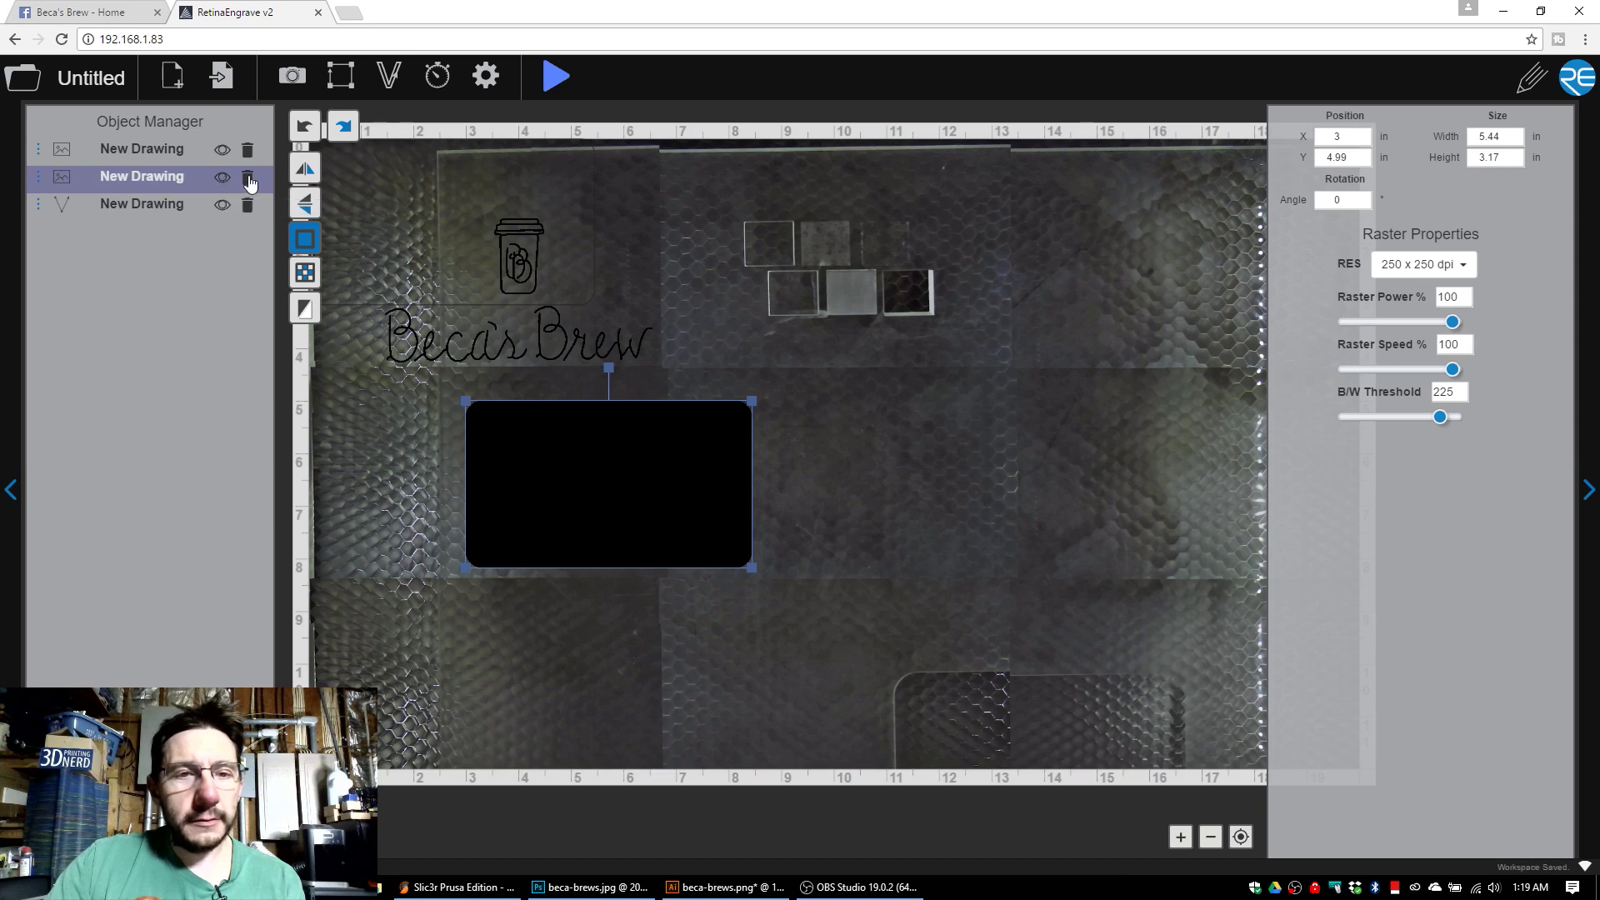
pyautogui.click(248, 179)
# Move the vector cut line toward the bed centre and the raster logo into it.
pyautogui.click(160, 187)
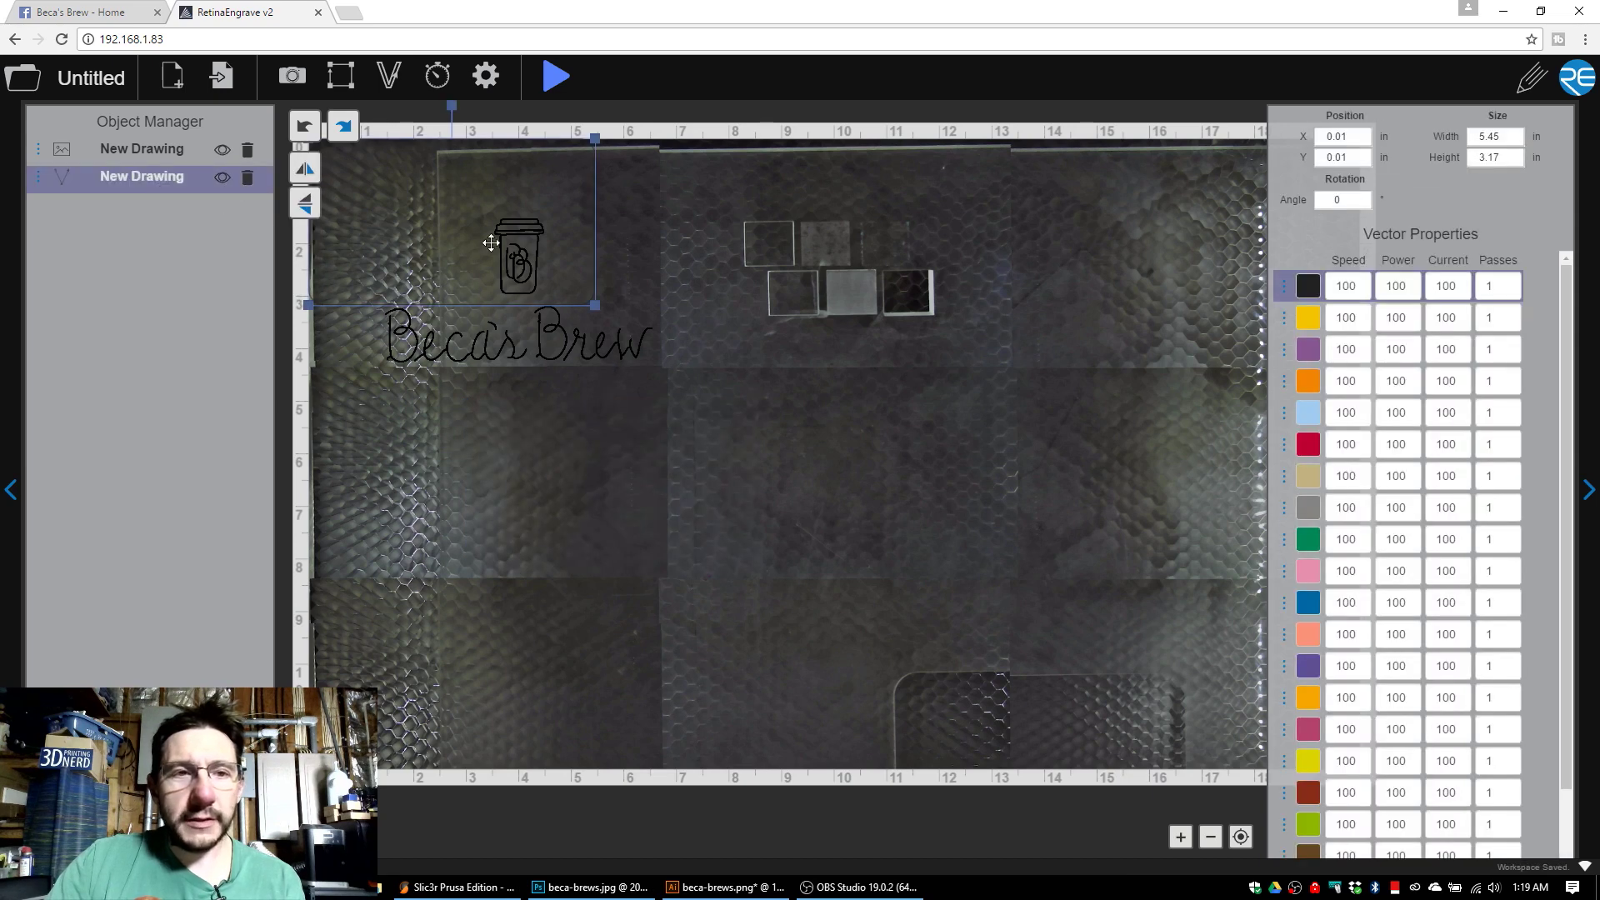
pyautogui.moveTo(456, 251)
pyautogui.mouseDown()
pyautogui.moveTo(543, 464)
pyautogui.moveTo(628, 451)
pyautogui.mouseUp()
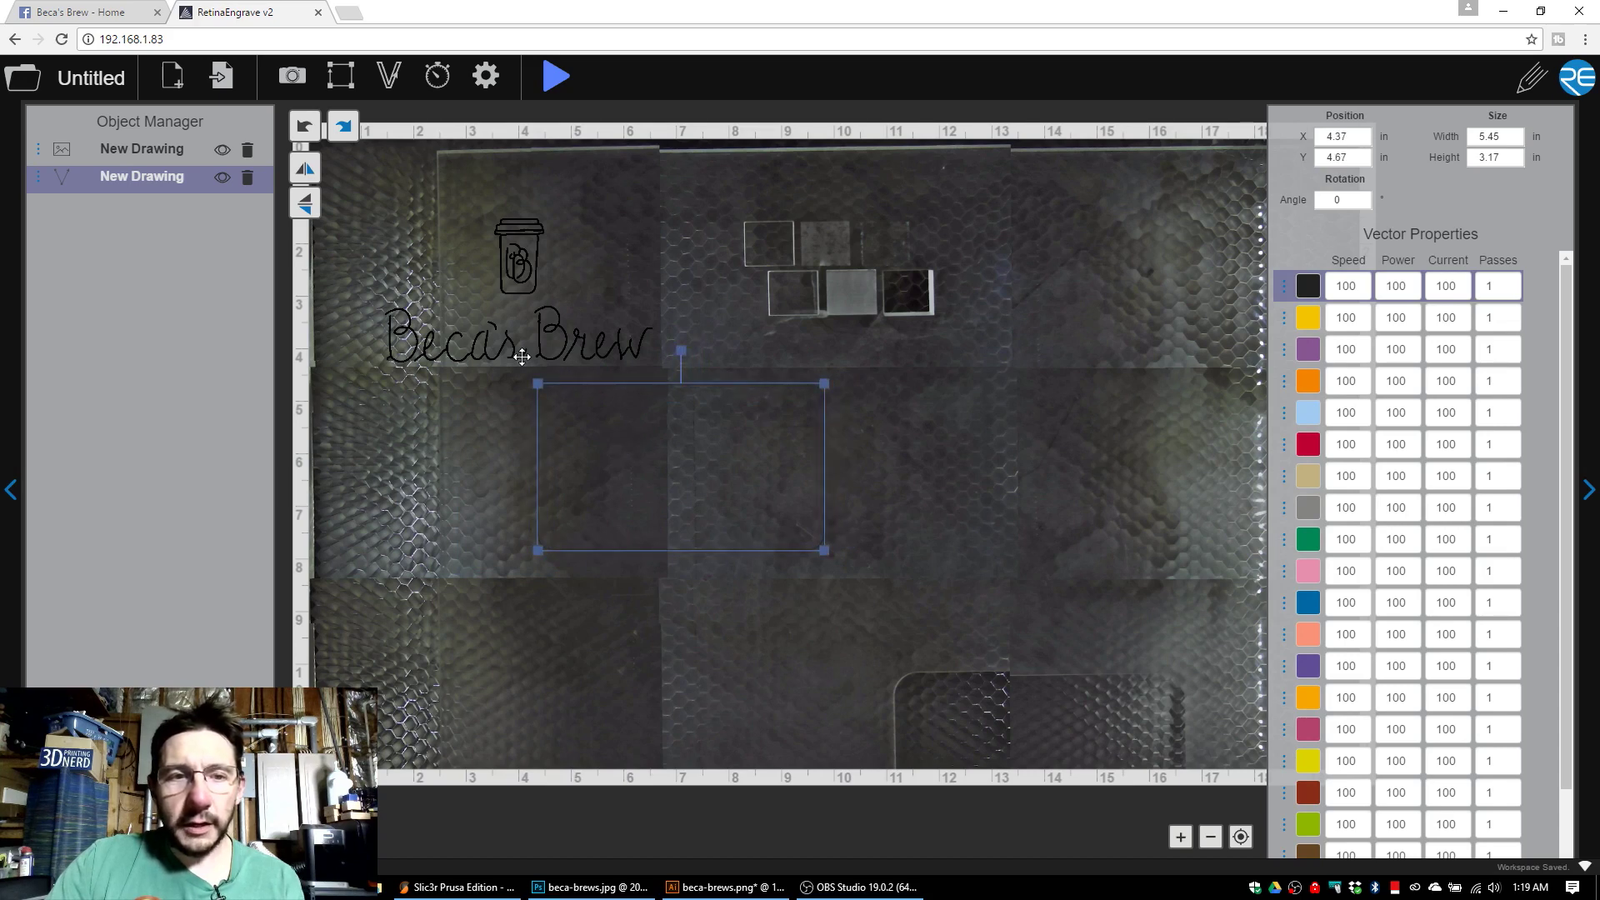
pyautogui.click(172, 143)
pyautogui.moveTo(502, 280)
pyautogui.mouseDown()
pyautogui.moveTo(575, 378)
pyautogui.moveTo(672, 453)
pyautogui.mouseUp()
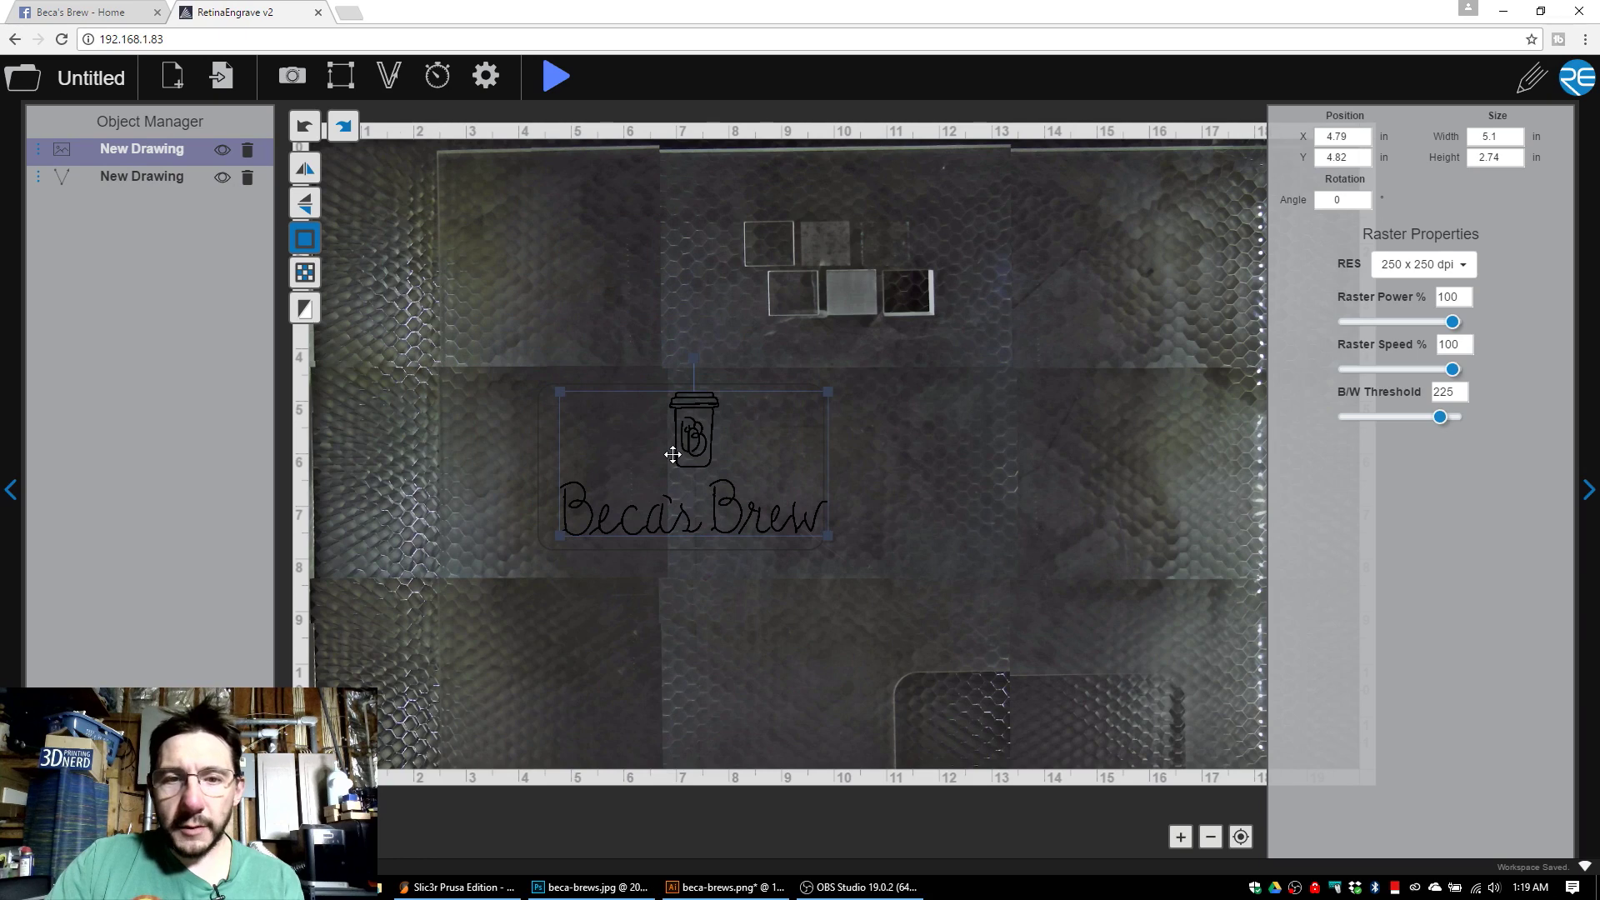
# Nudge the cut line so it centres around the logo, then check both objects' selection.
pyautogui.click(544, 426)
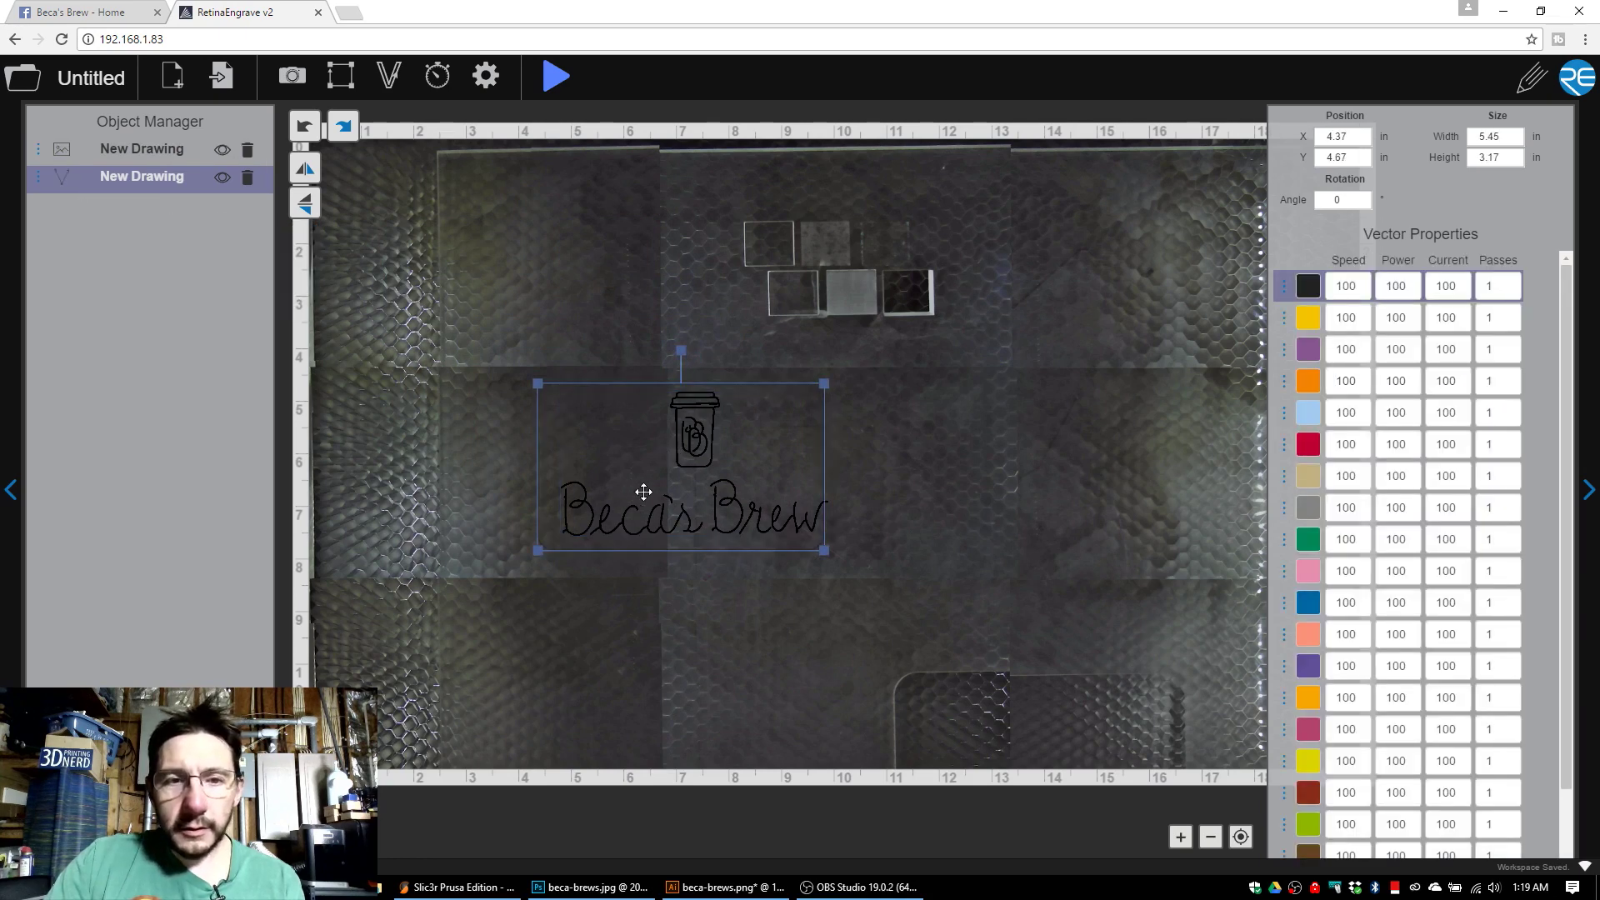
pyautogui.moveTo(708, 498); pyautogui.dragTo(722, 496)
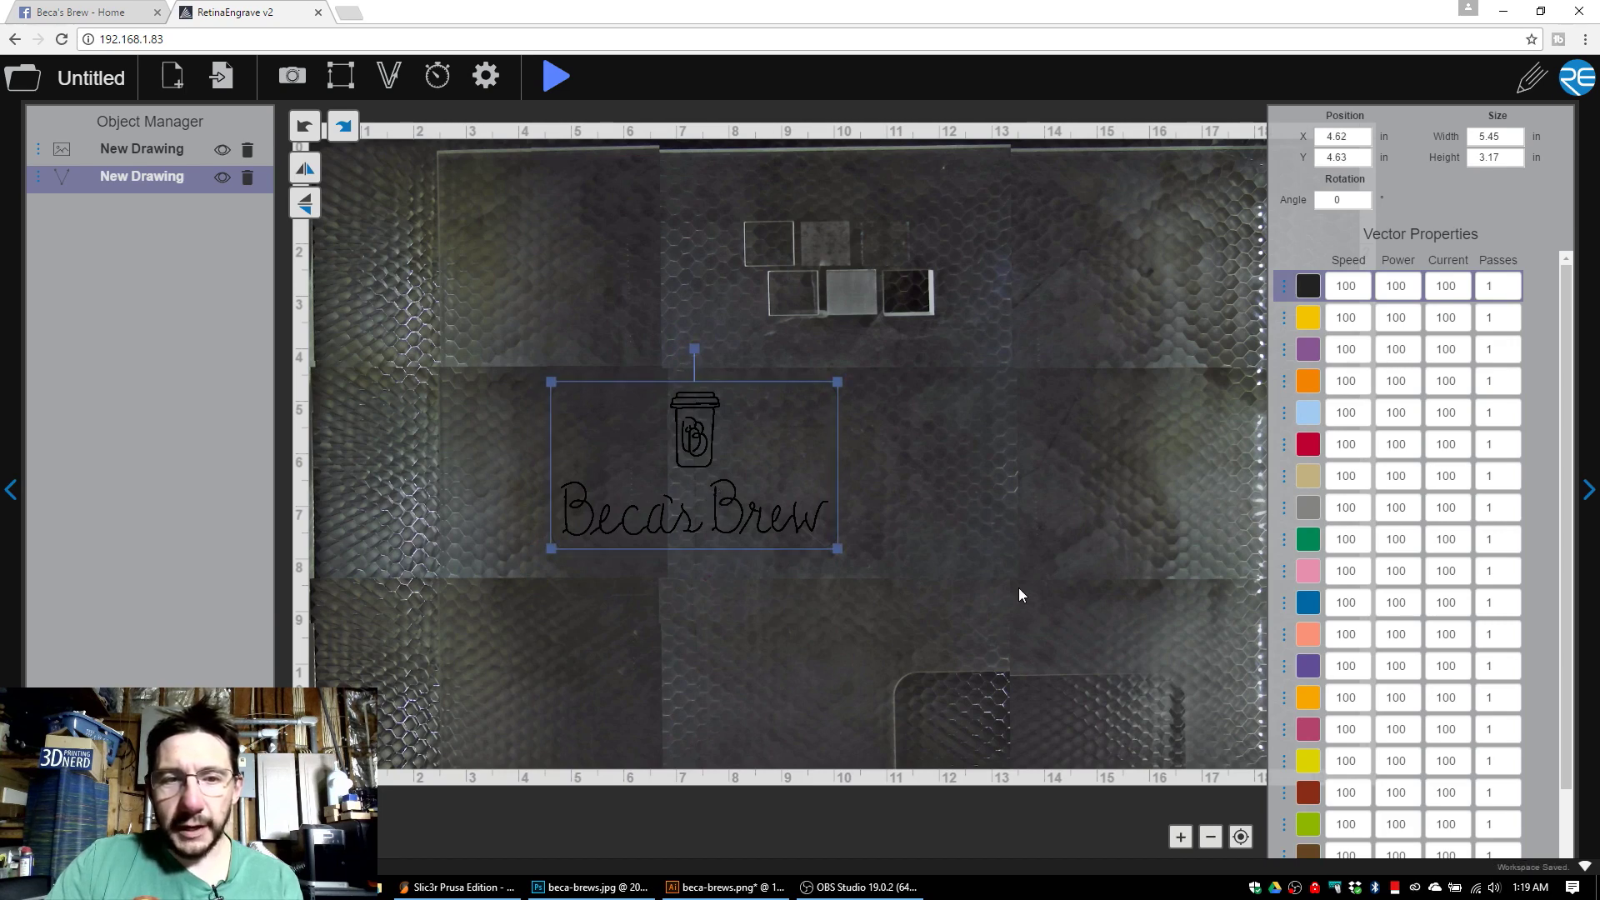
pyautogui.click(1018, 587)
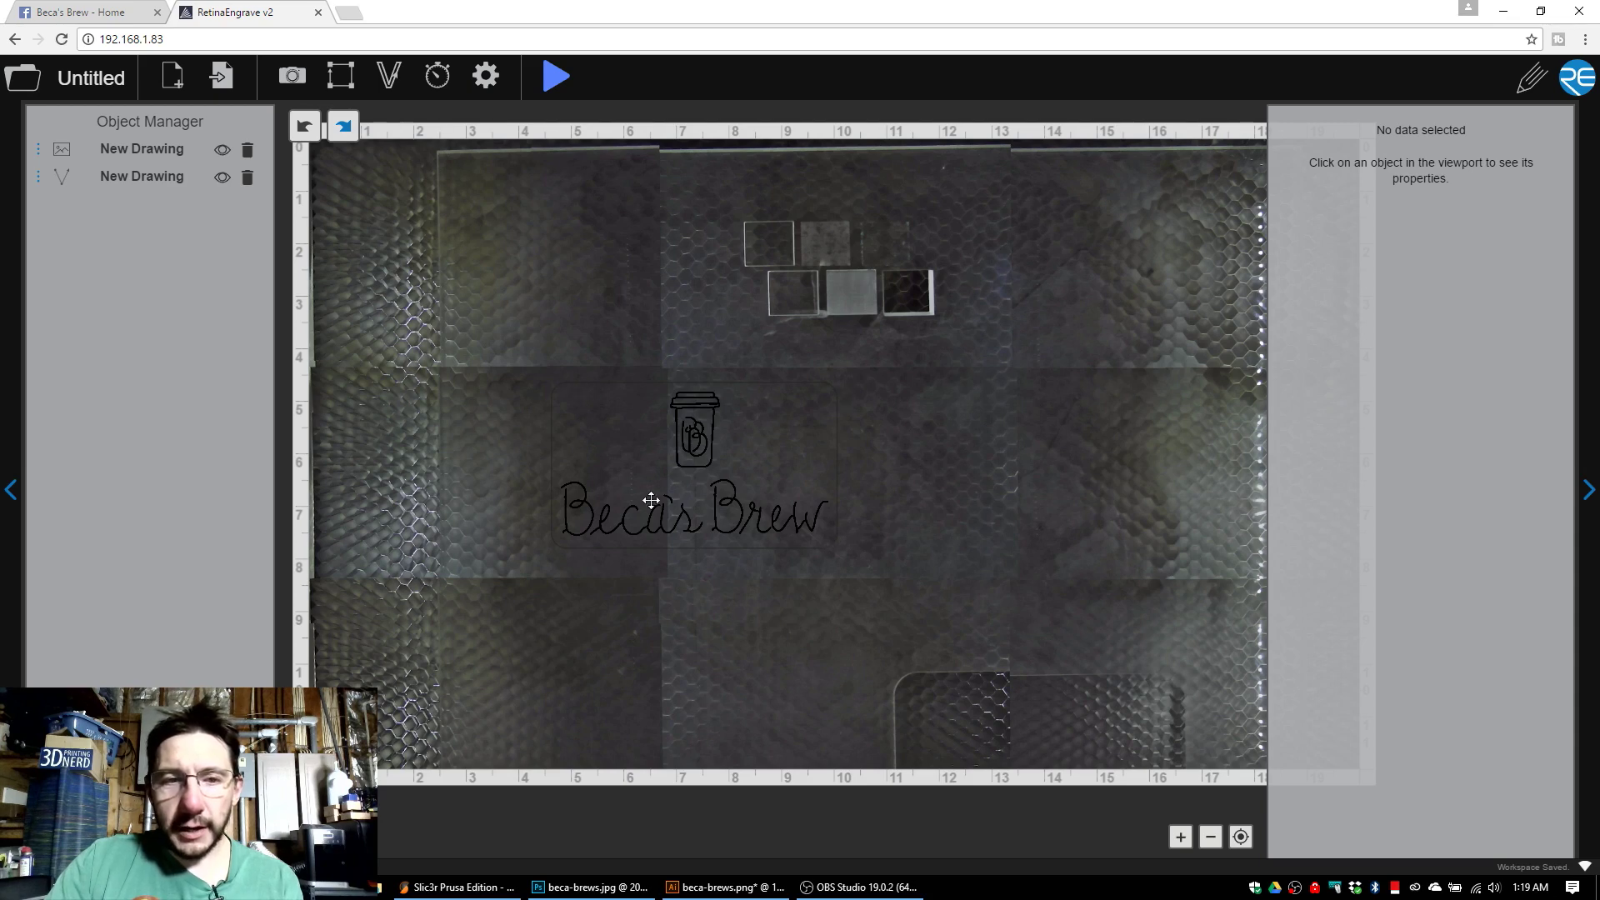
pyautogui.click(134, 178)
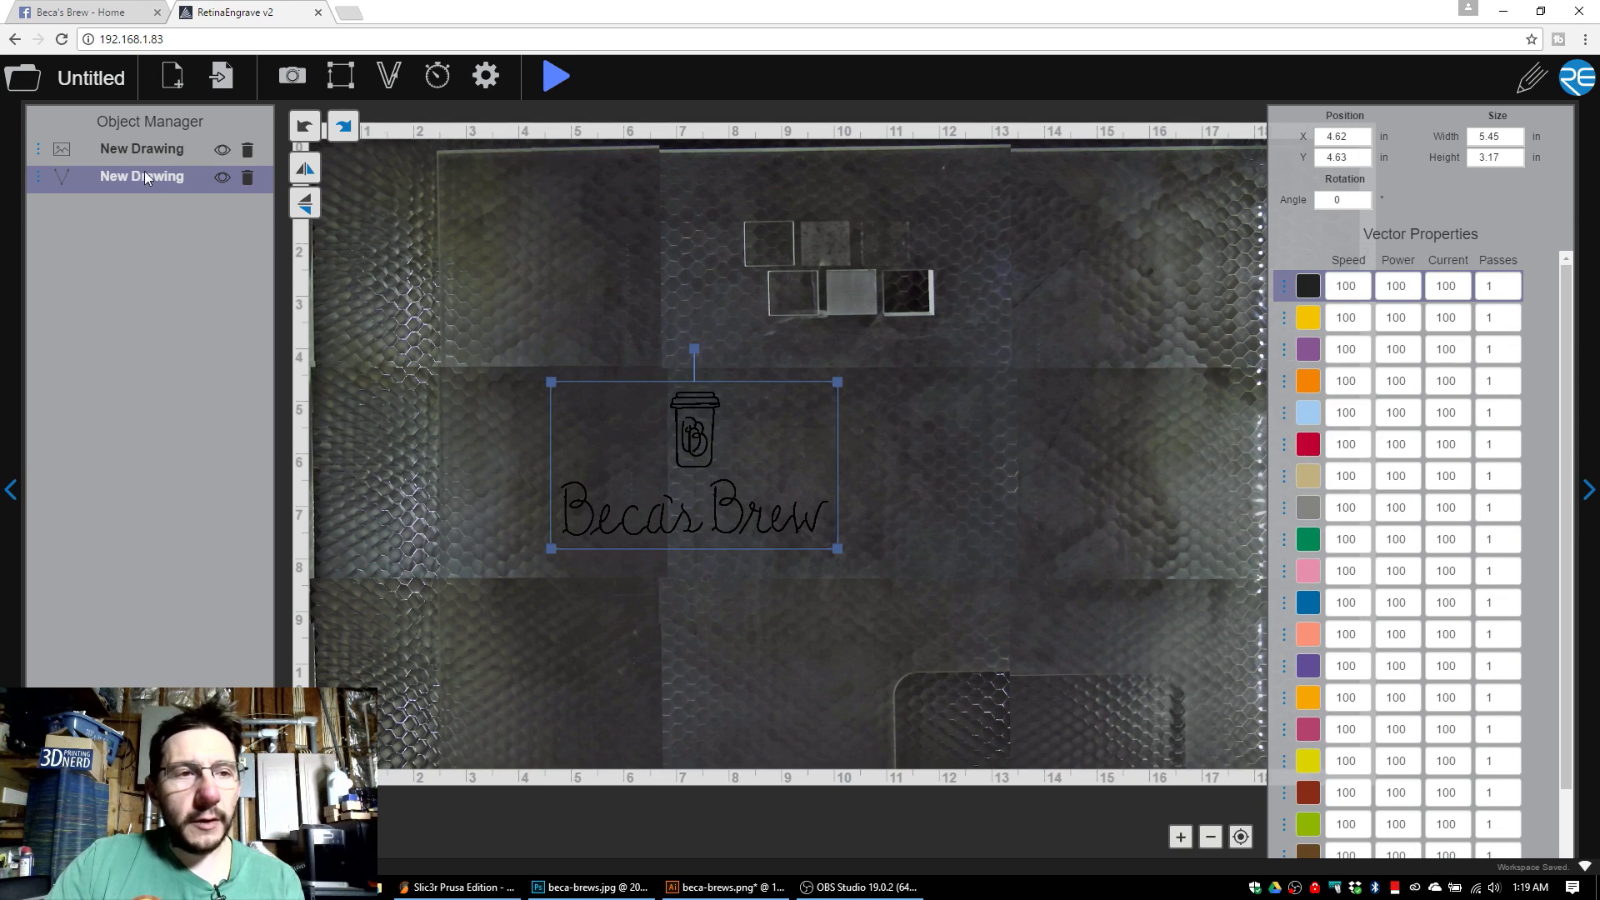
pyautogui.click(148, 148)
pyautogui.click(147, 176)
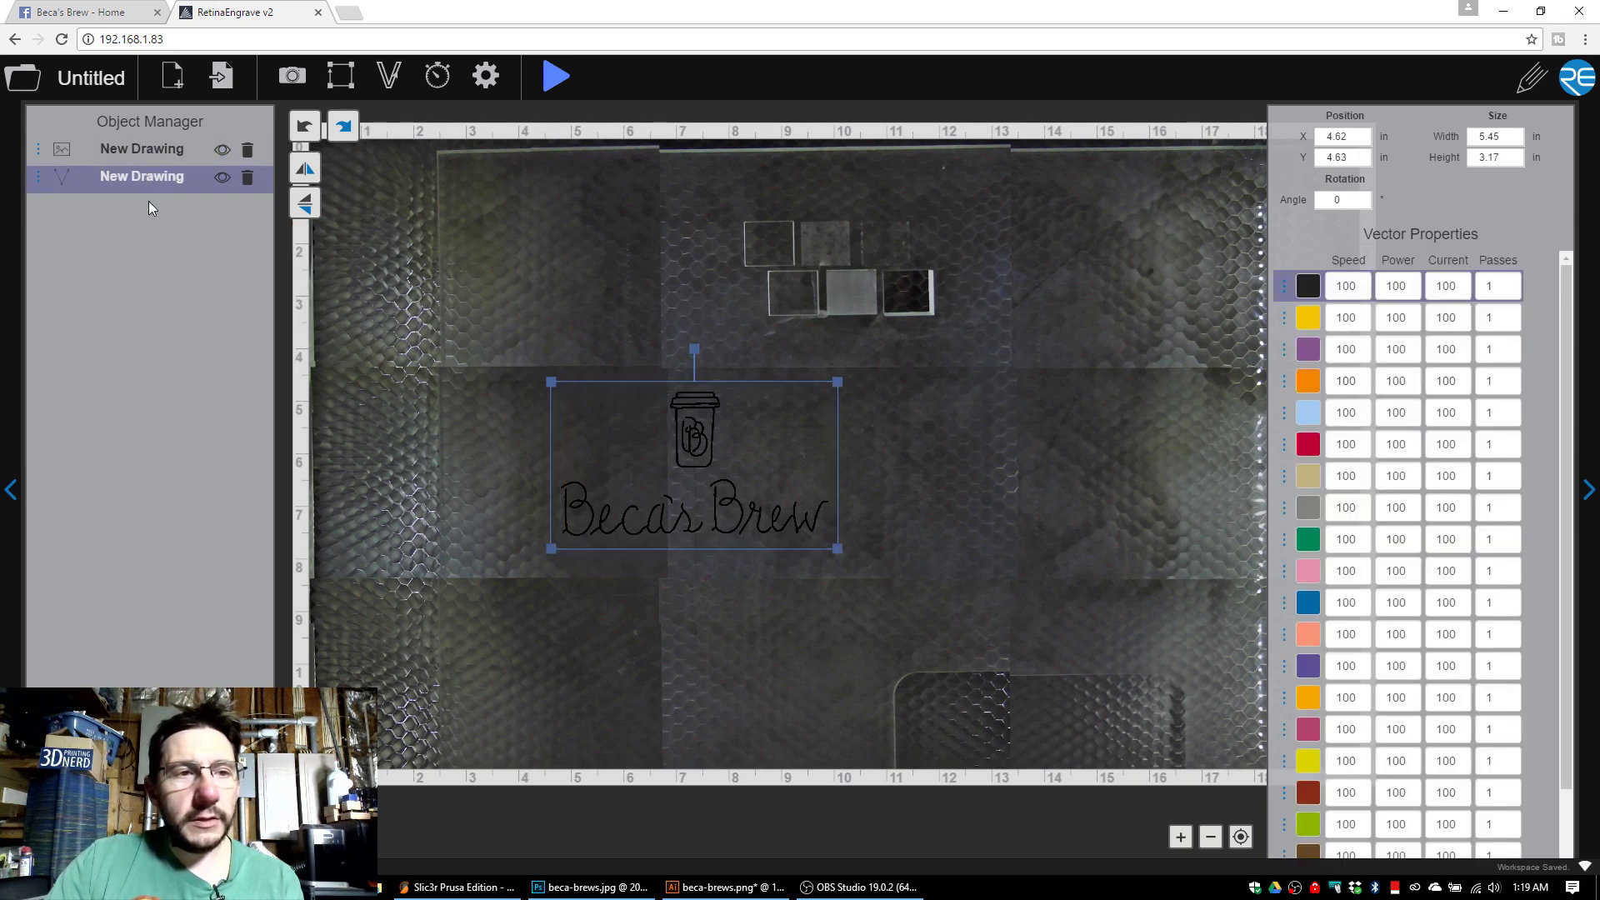
# Order the cut line before the logo and set the black vector layer to 2 passes at speed 30.
pyautogui.moveTo(150, 180); pyautogui.dragTo(148, 143)
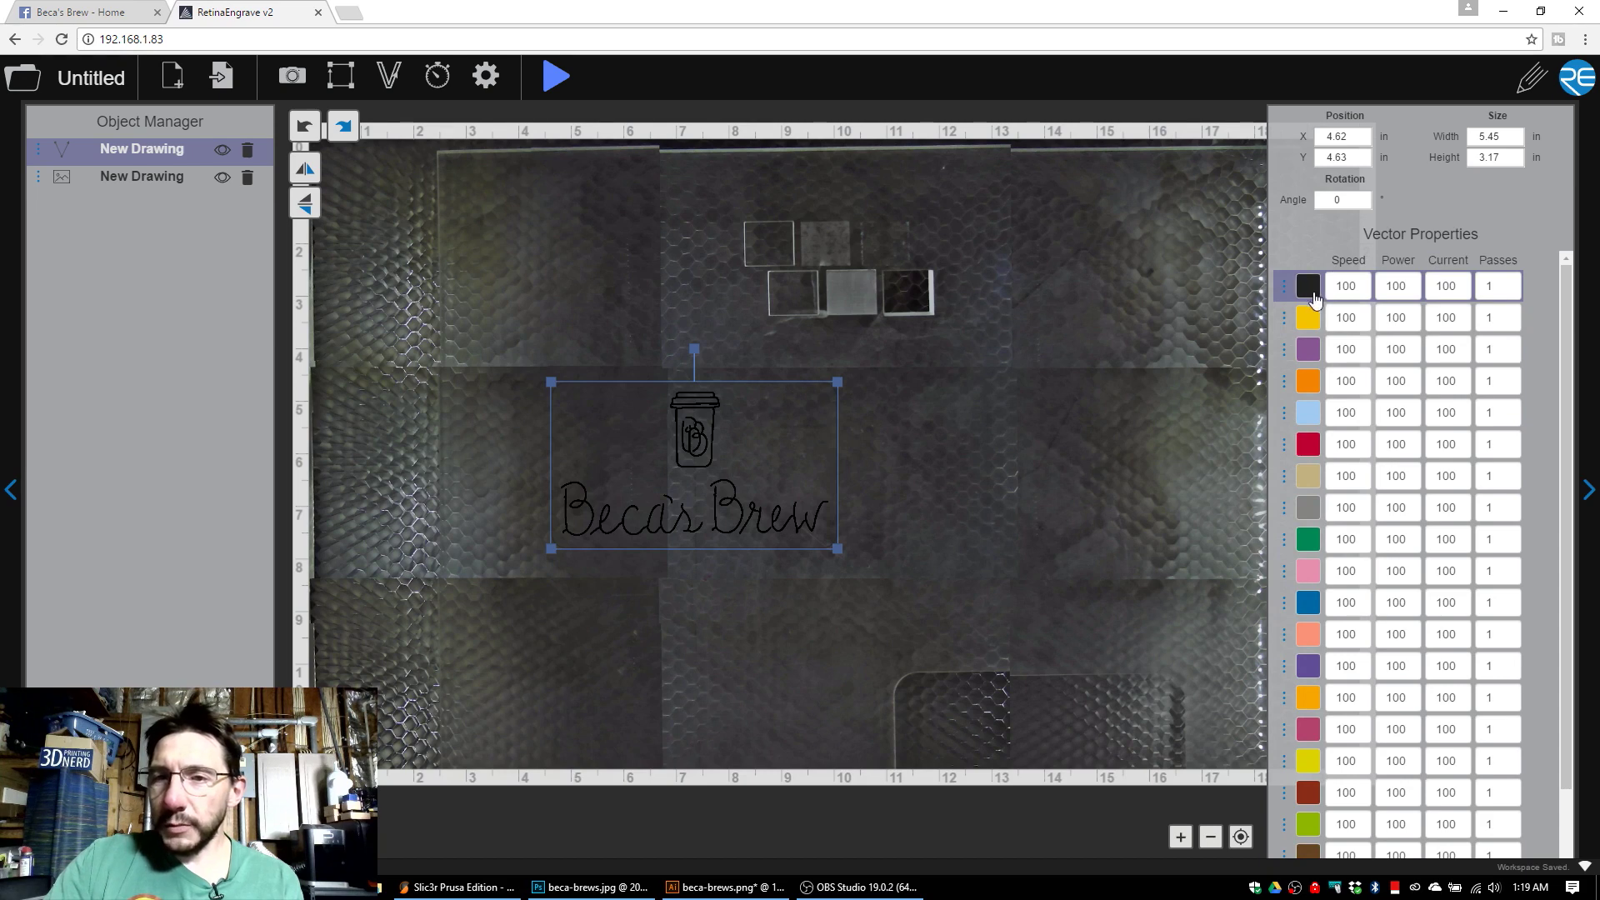
pyautogui.click(1504, 288)
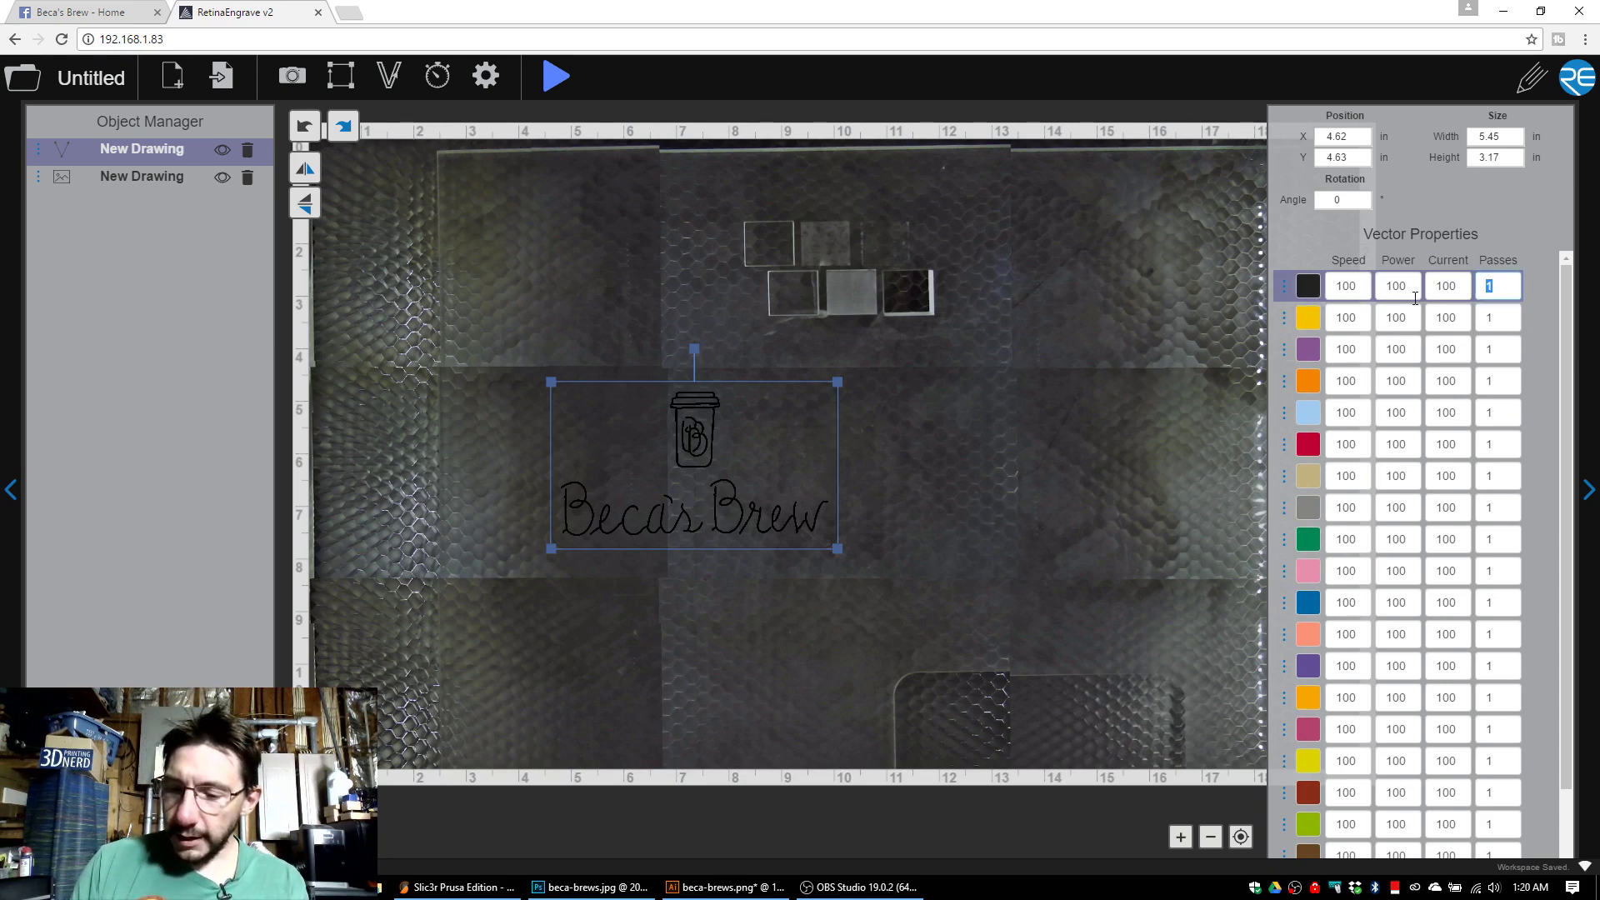
pyautogui.write('2')
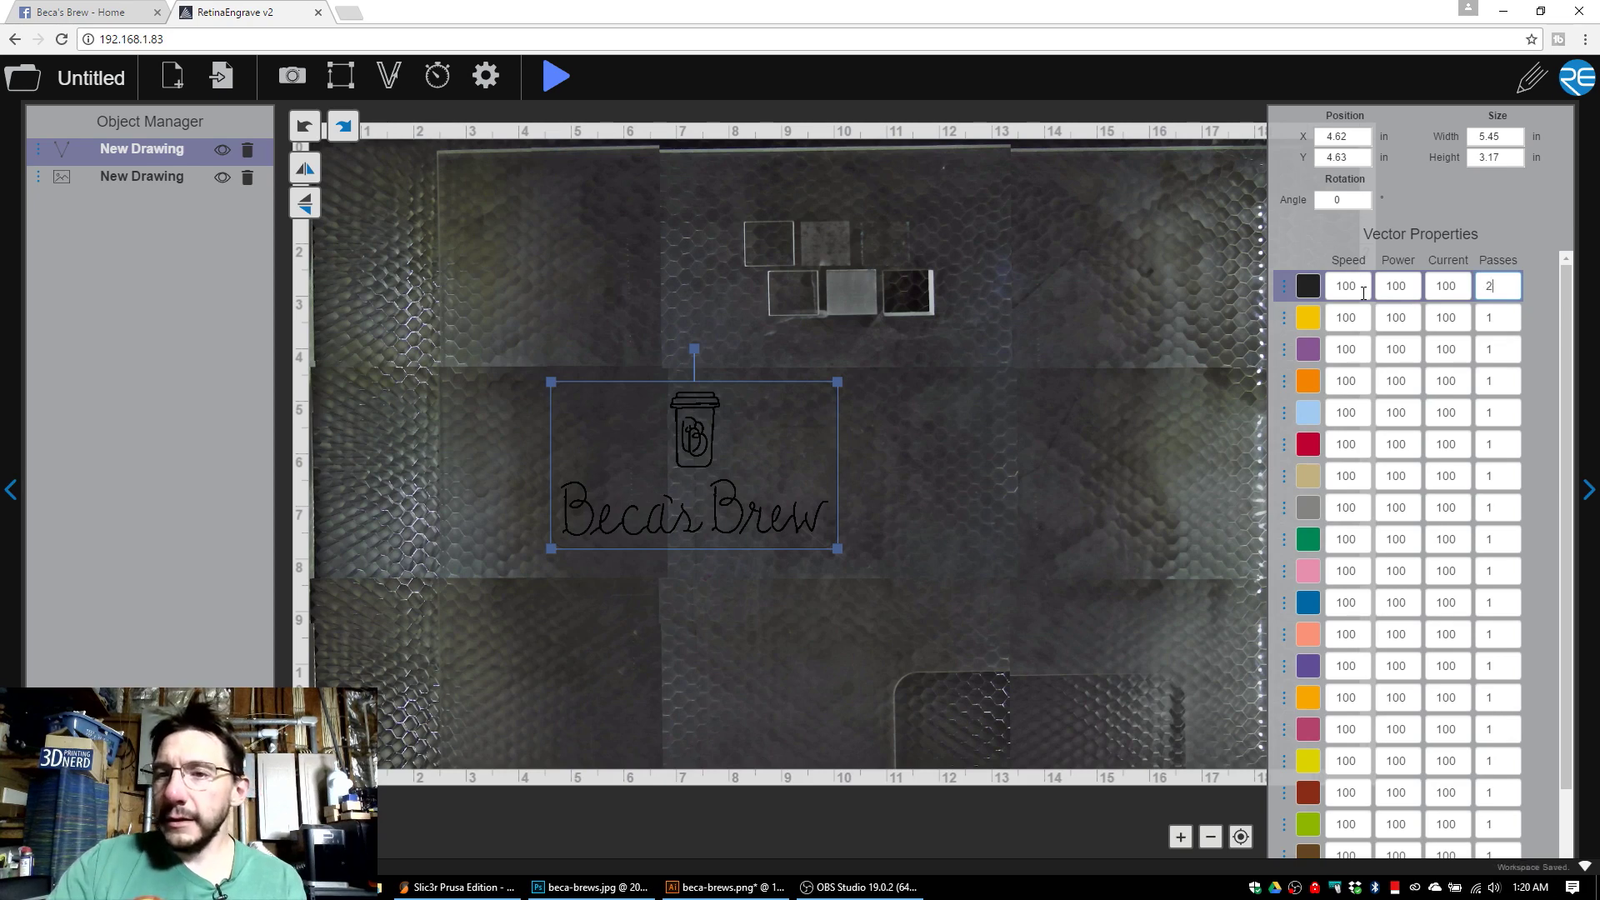
pyautogui.click(1364, 292)
pyautogui.write('30')
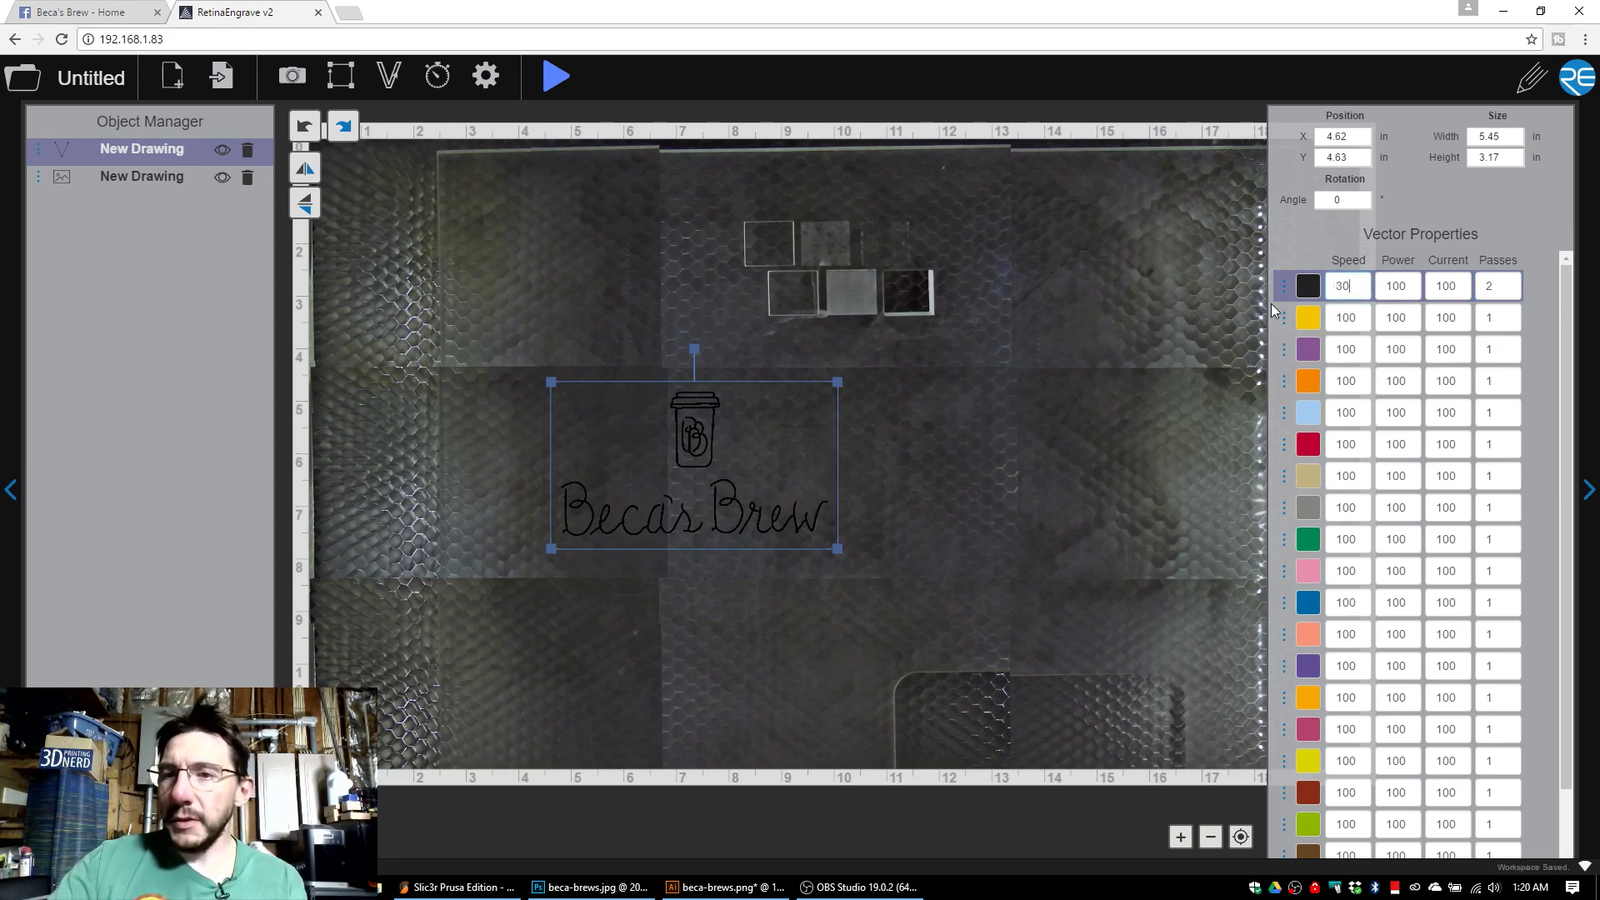
pyautogui.click(138, 178)
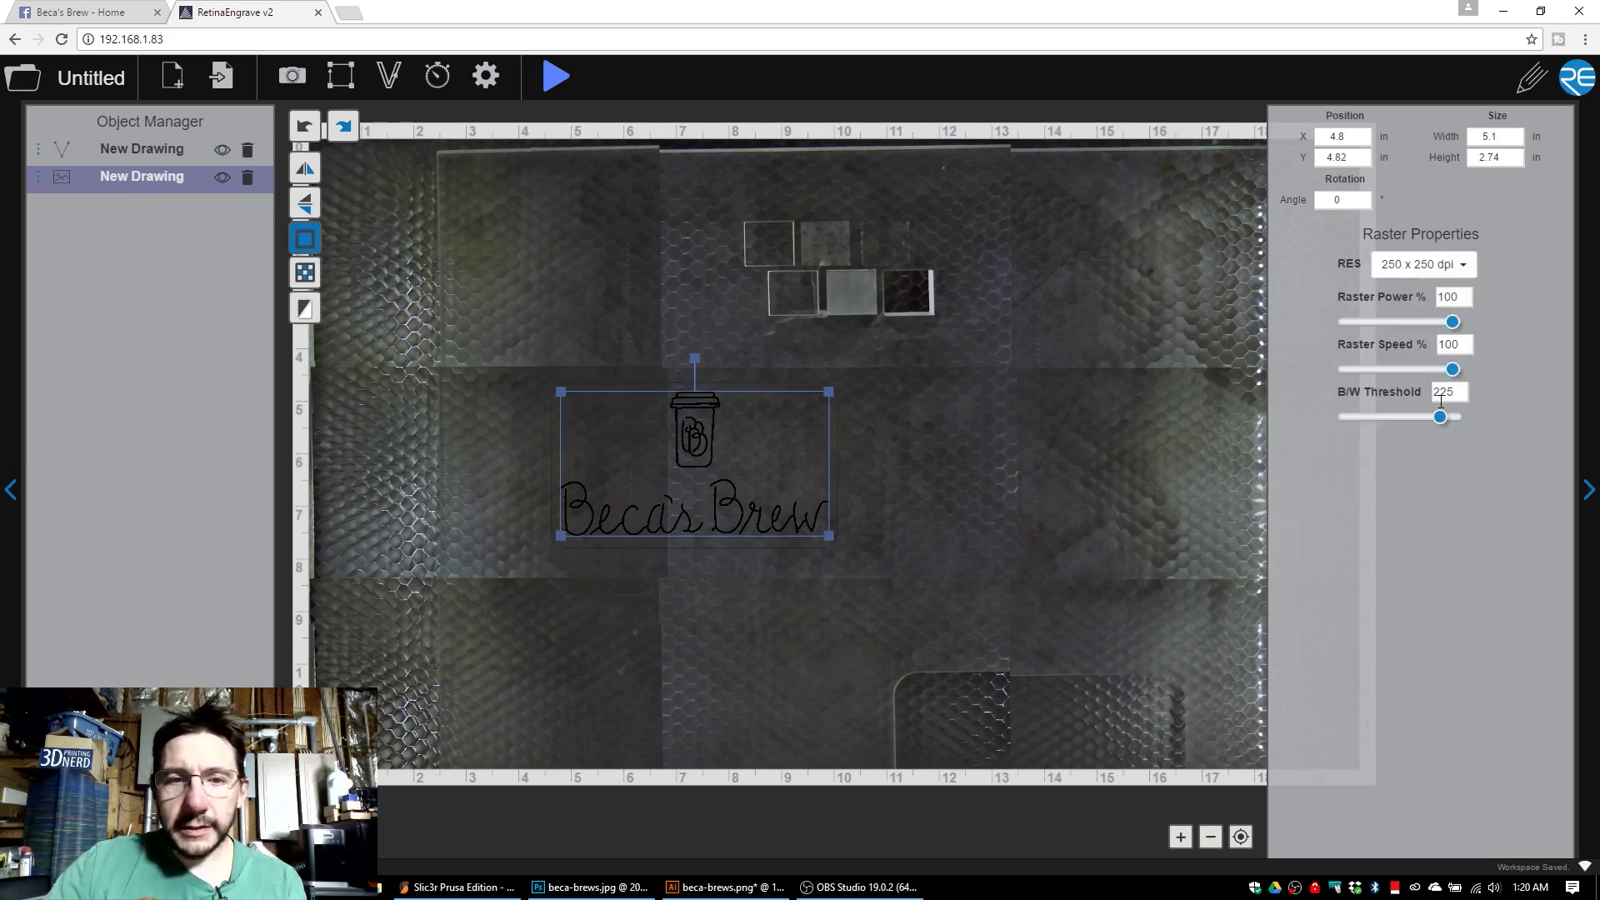
# Give the raster logo 65% raster power and 500 x 500 dpi resolution.
pyautogui.moveTo(1452, 332); pyautogui.dragTo(1415, 325)
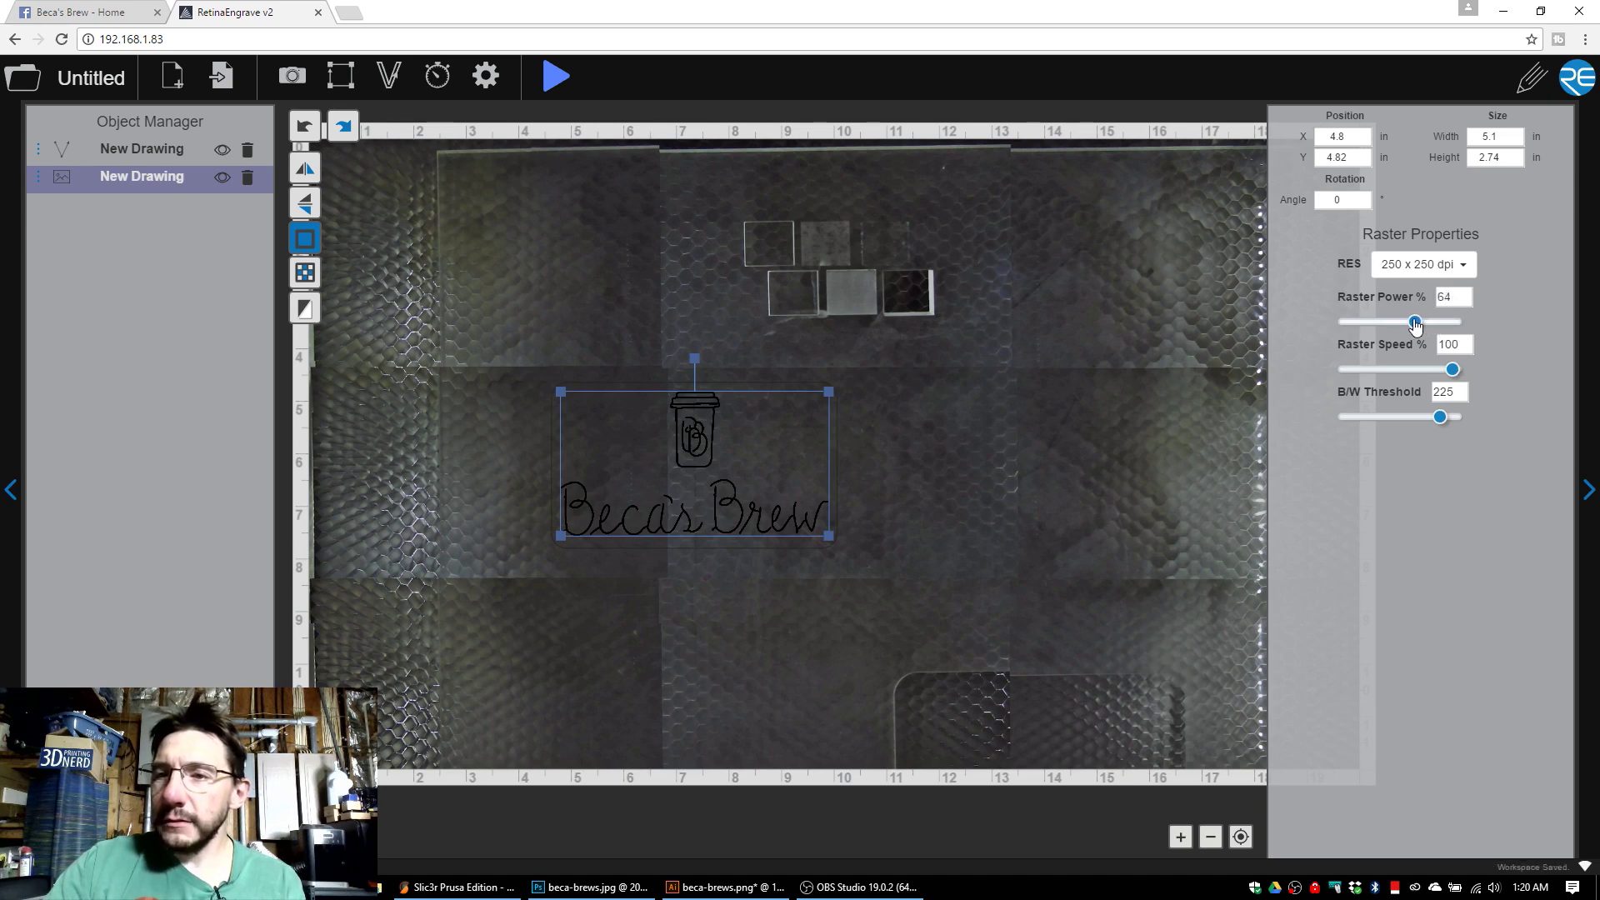
pyautogui.click(1461, 296)
pyautogui.press('BackSpace')
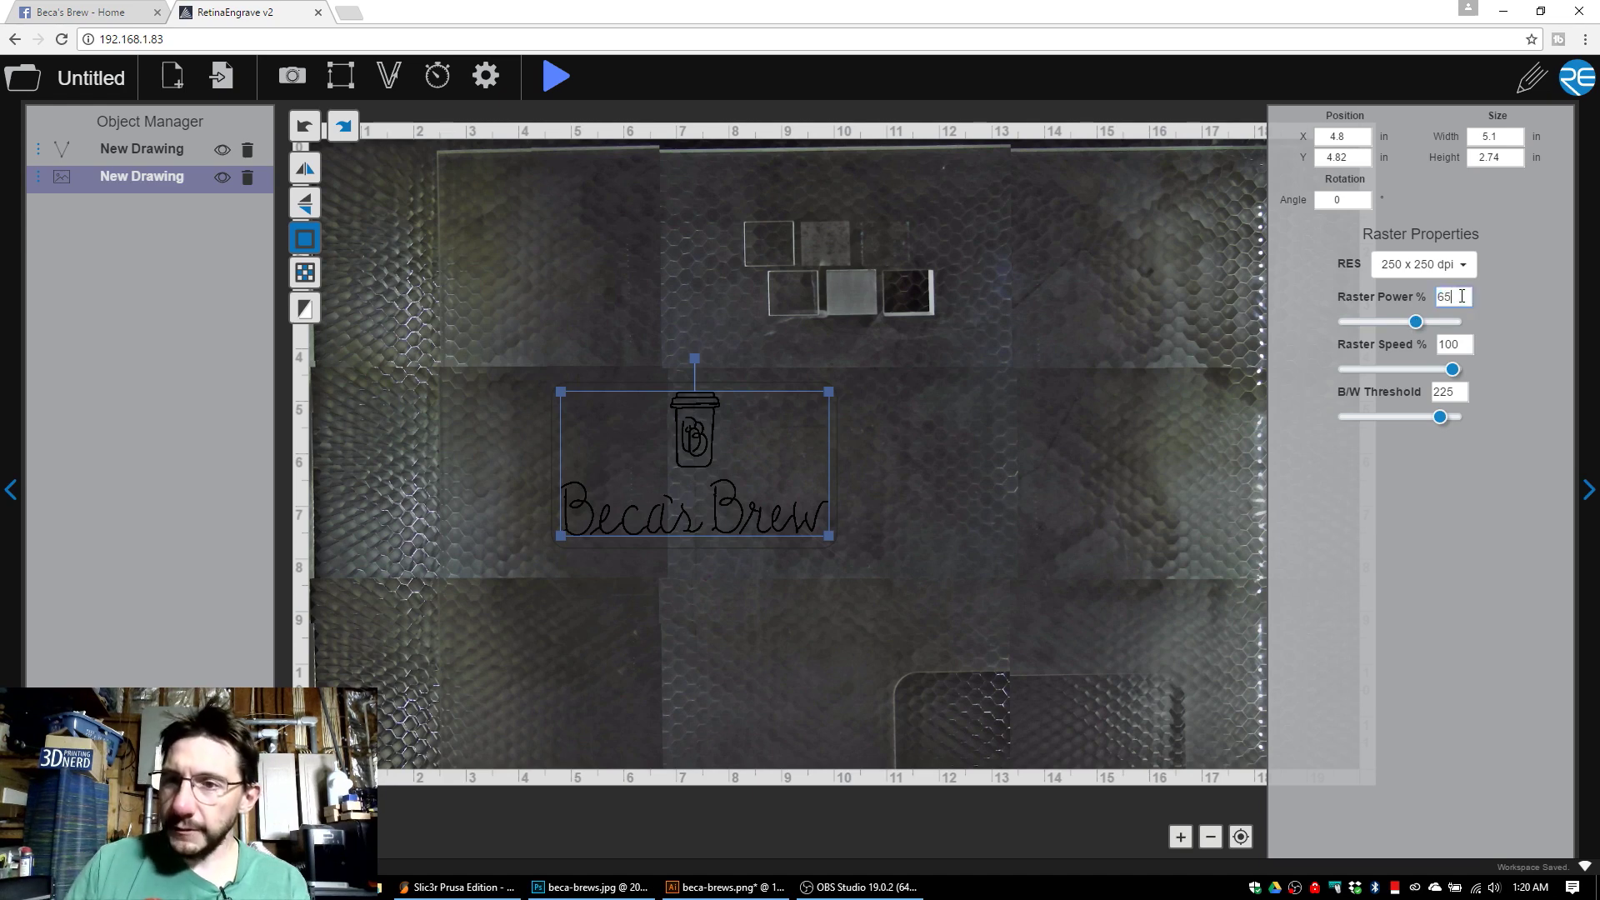
pyautogui.click(1427, 267)
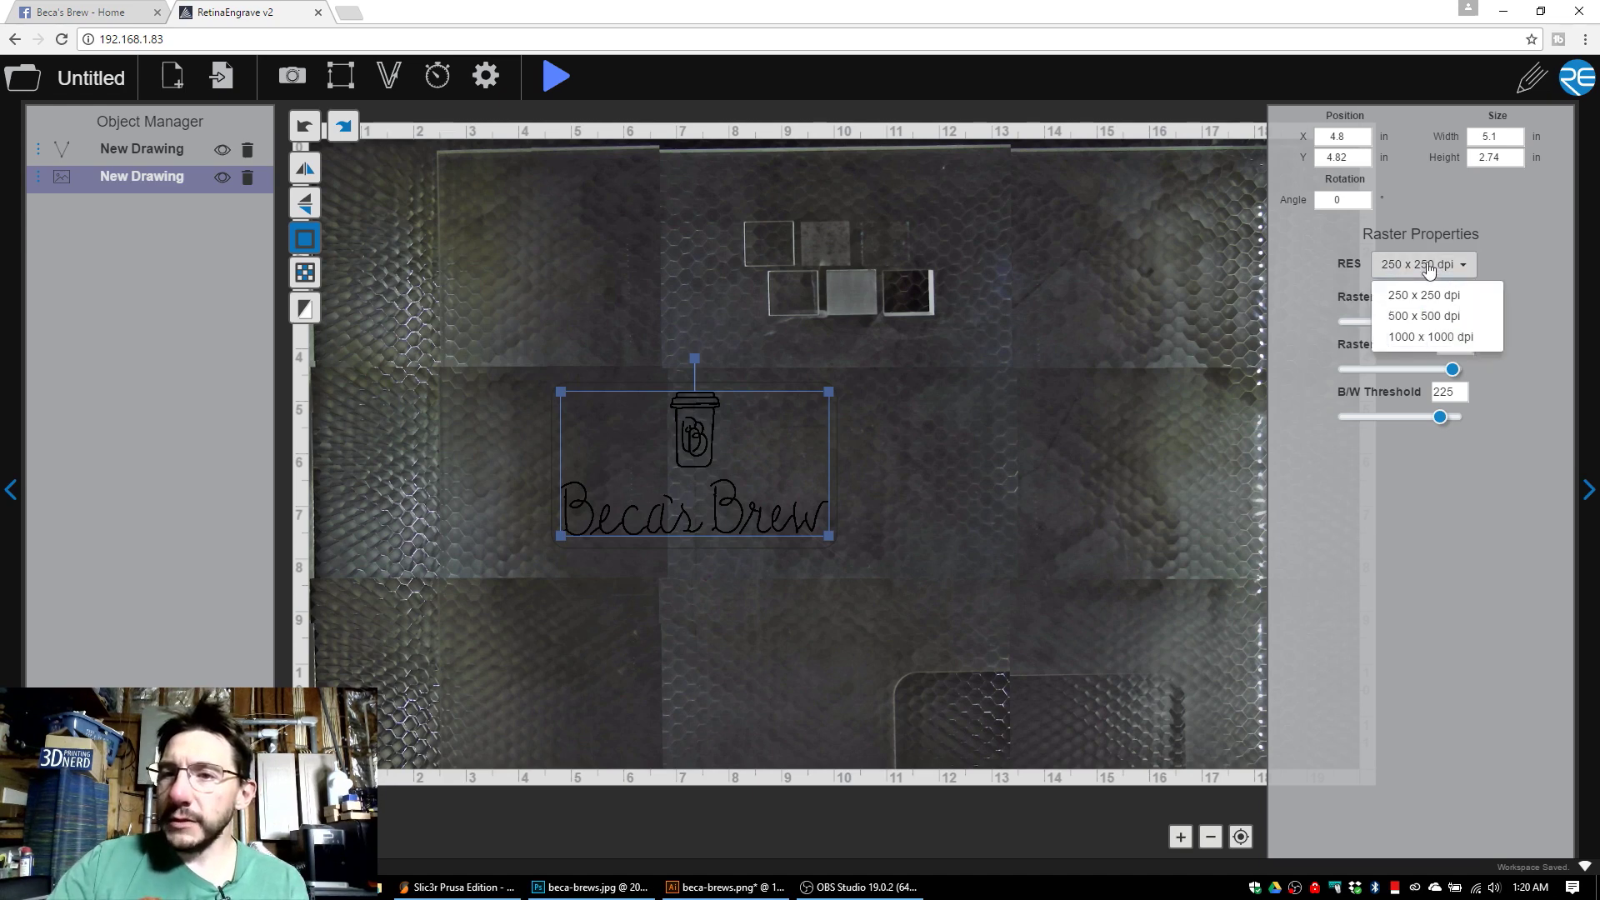
pyautogui.click(1412, 315)
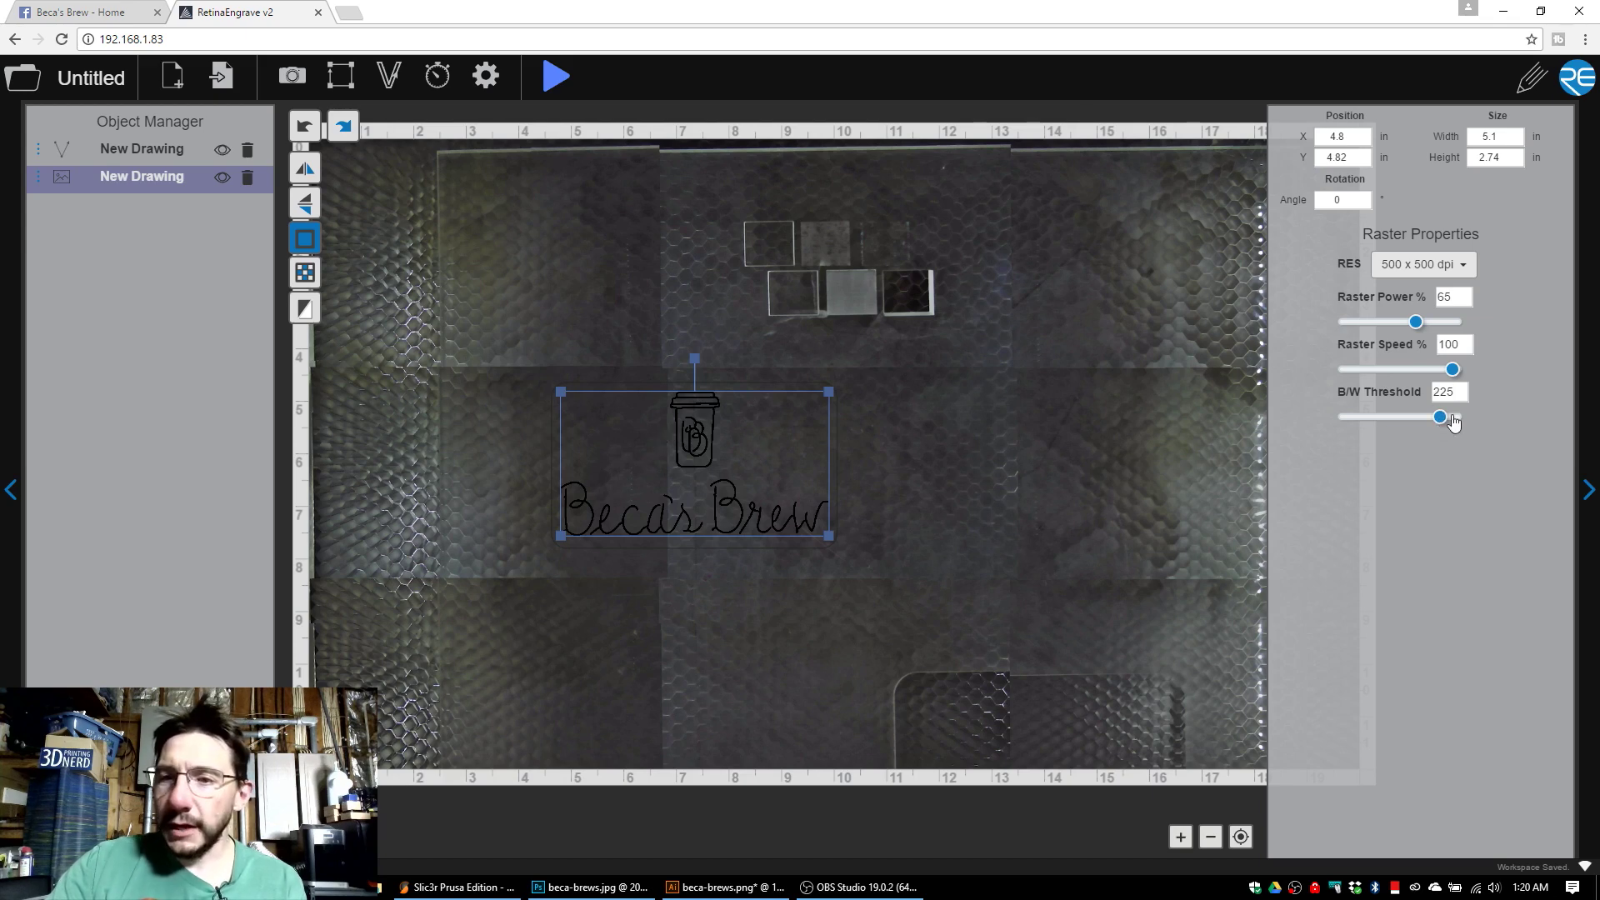
pyautogui.moveTo(1447, 426)
pyautogui.mouseDown()
pyautogui.moveTo(1354, 421)
pyautogui.moveTo(1479, 425)
pyautogui.moveTo(1446, 417)
pyautogui.mouseUp()
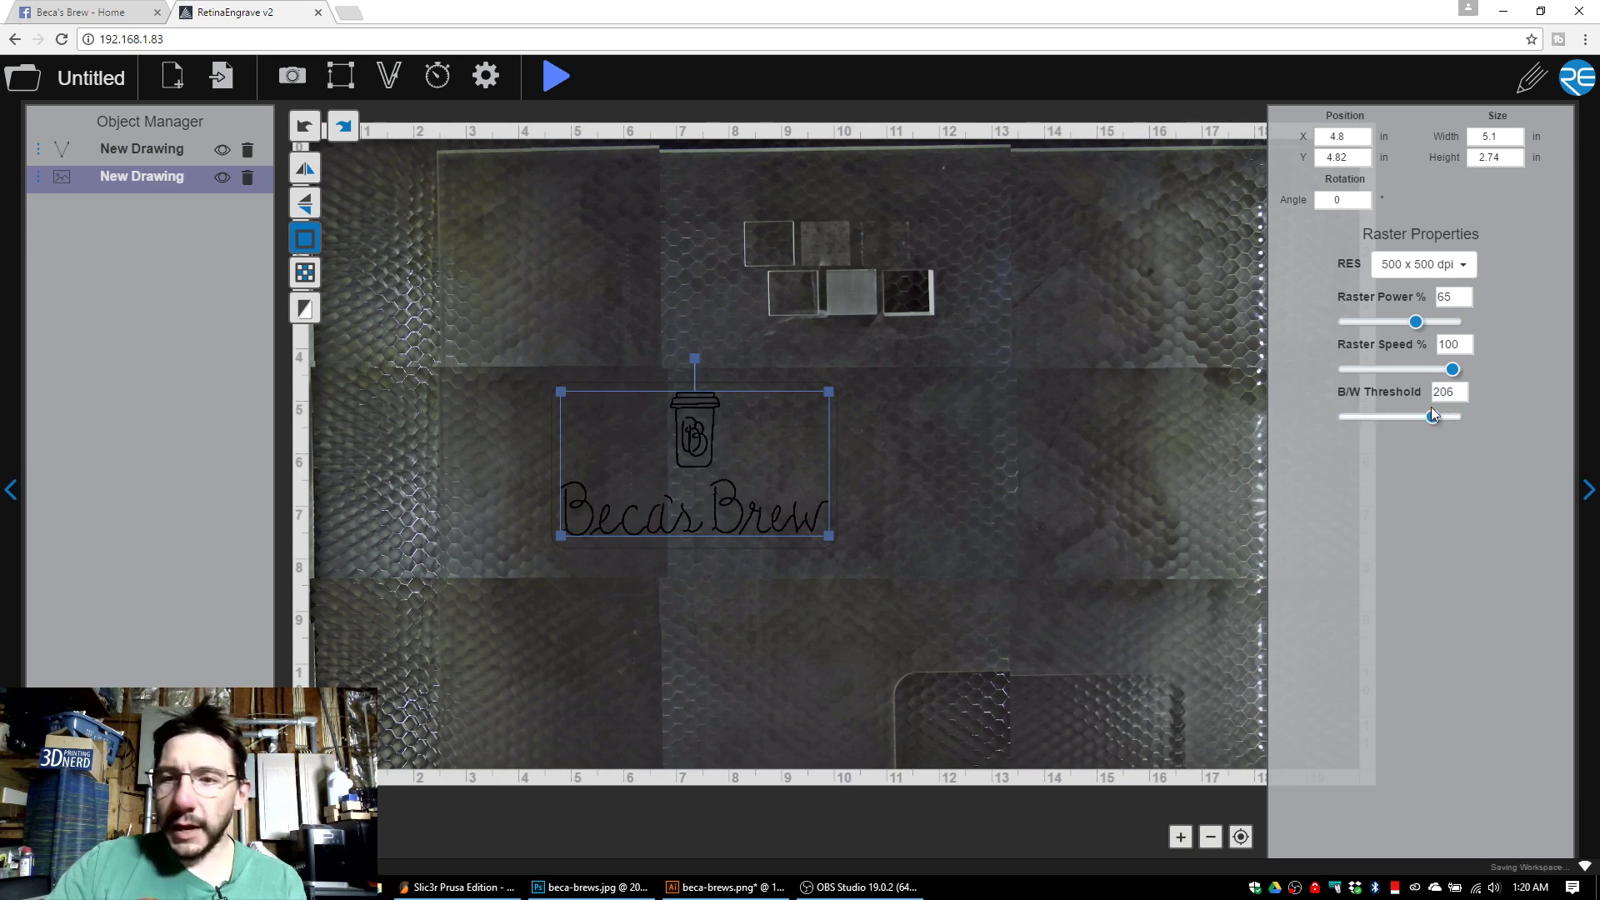